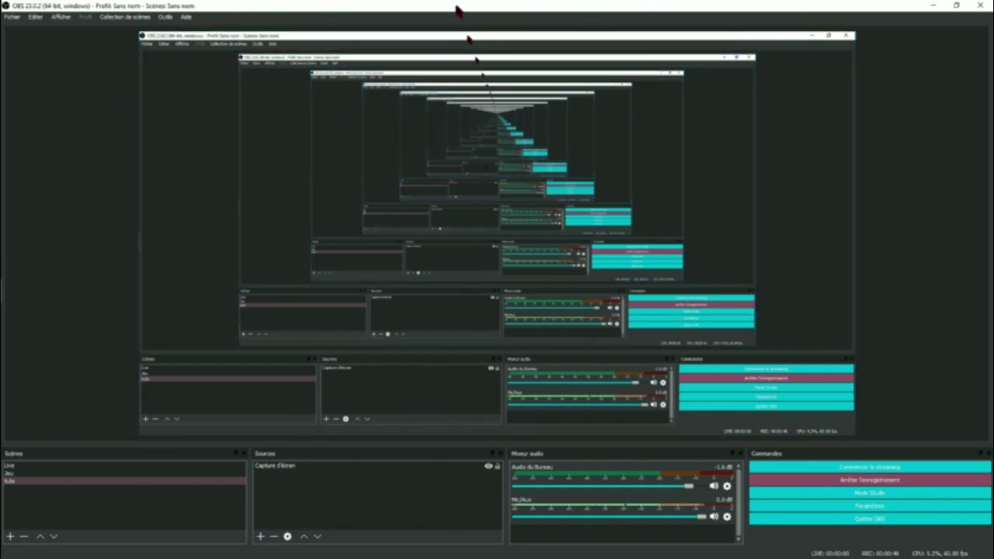
# Snap OBS to the right half and move Lien crack PHOTOSHOP.txt to mid-desktop
pyautogui.moveTo(455, 11); pyautogui.dragTo(993, 233)
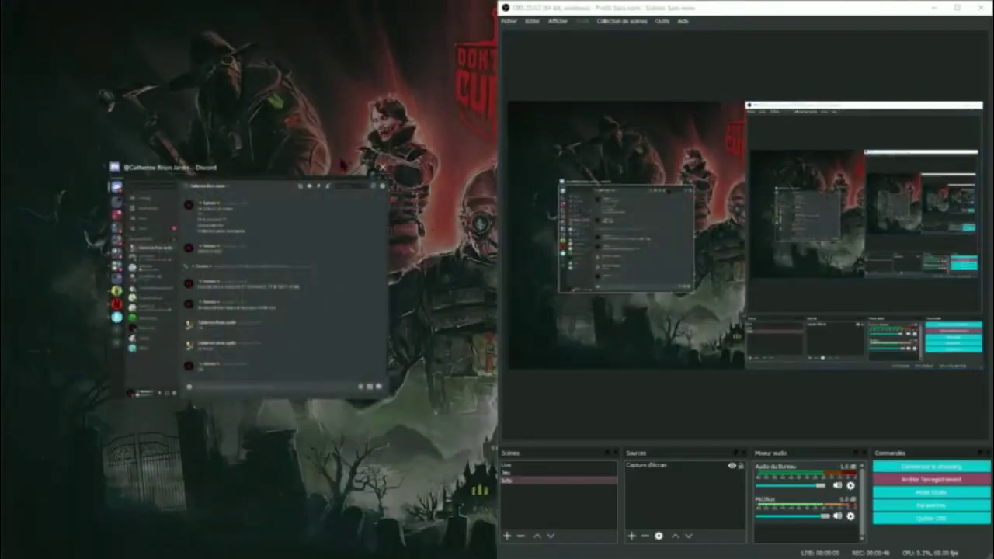
pyautogui.click(147, 91)
pyautogui.moveTo(29, 116); pyautogui.dragTo(277, 285)
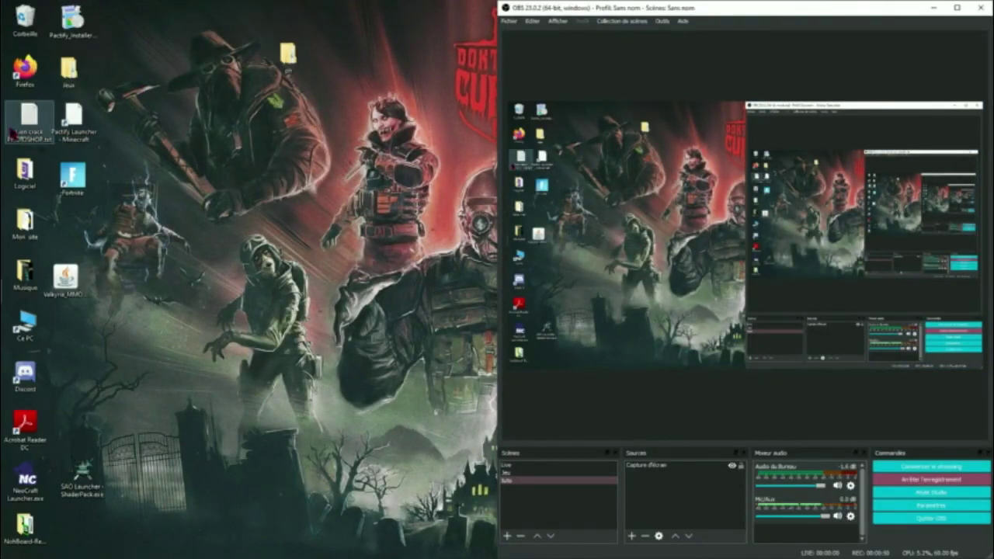
pyautogui.moveTo(361, 385)
pyautogui.mouseDown()
pyautogui.moveTo(323, 355)
pyautogui.moveTo(354, 392)
pyautogui.mouseUp()
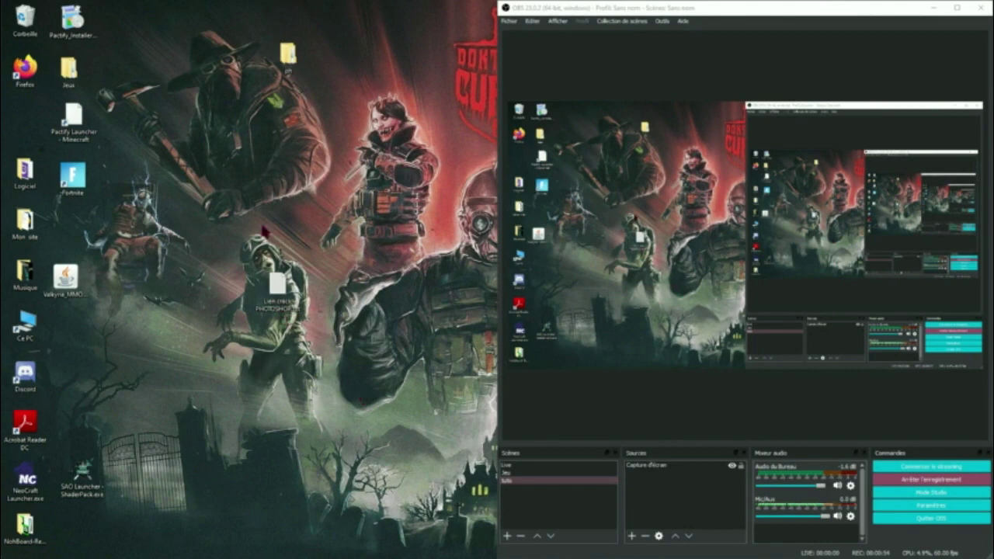
pyautogui.moveTo(233, 174); pyautogui.dragTo(337, 392)
pyautogui.click(286, 301)
# Open Lien crack PHOTOSHOP.txt, delete the tip lines, then restore them with undo
pyautogui.doubleClick(277, 291)
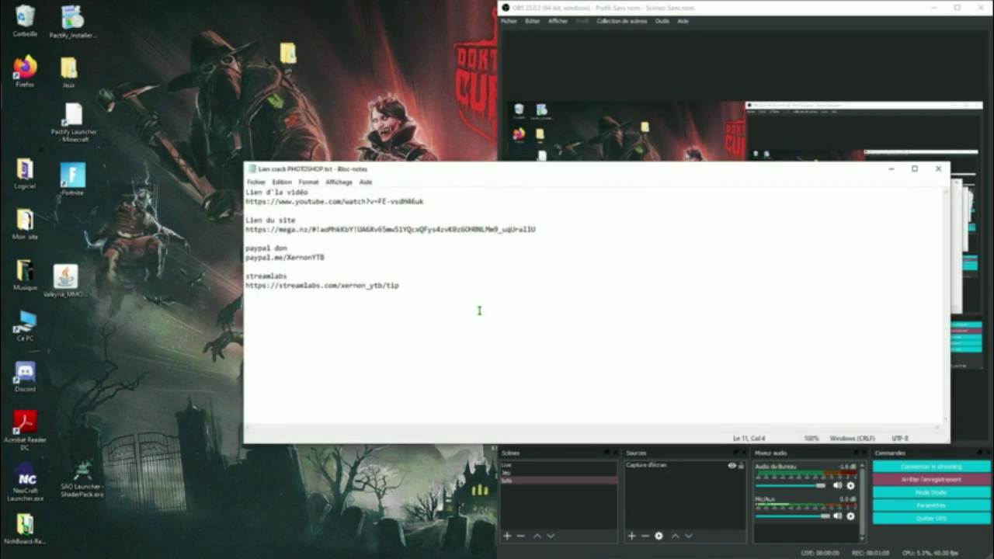
pyautogui.moveTo(399, 286); pyautogui.dragTo(233, 249)
pyautogui.press('BackSpace')
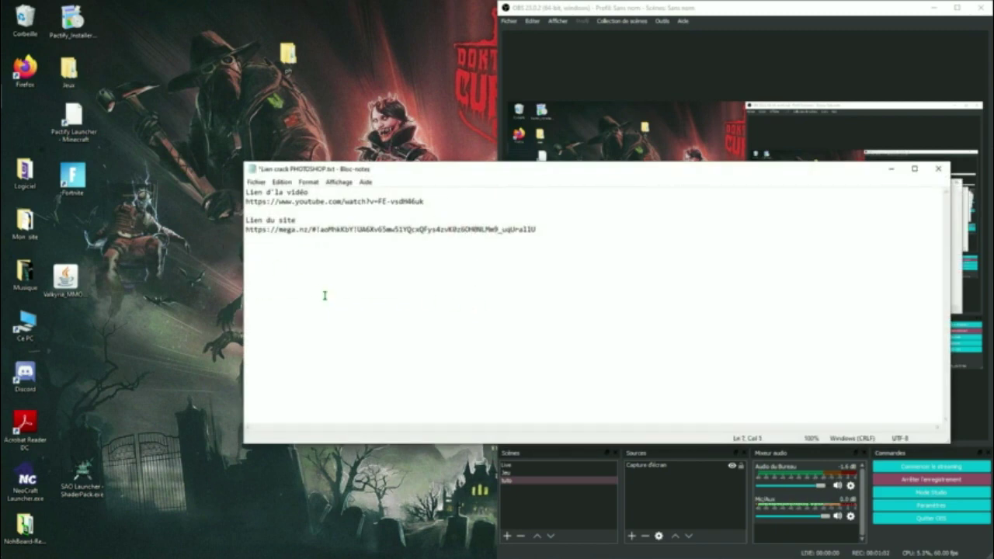
pyautogui.moveTo(245, 230); pyautogui.dragTo(316, 238)
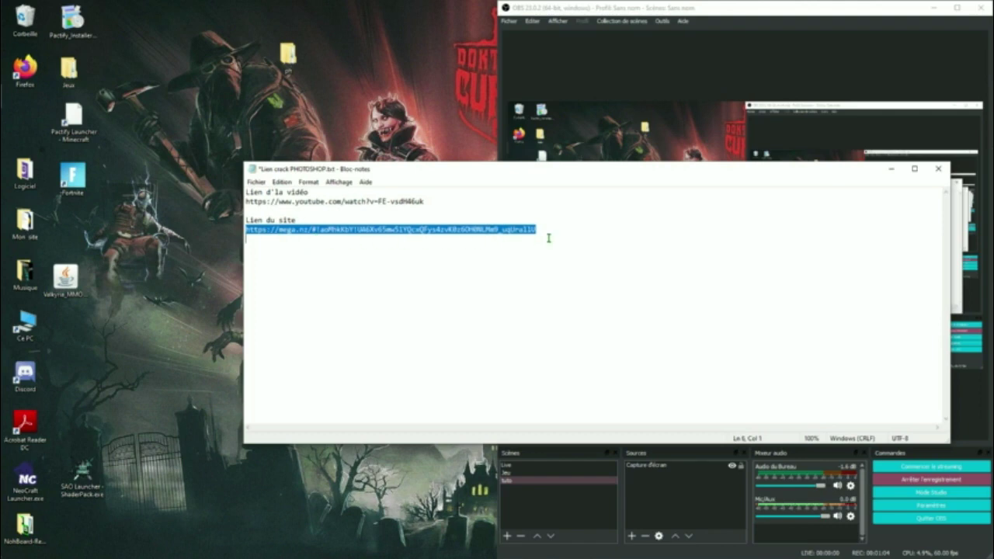
pyautogui.moveTo(548, 238); pyautogui.dragTo(578, 227)
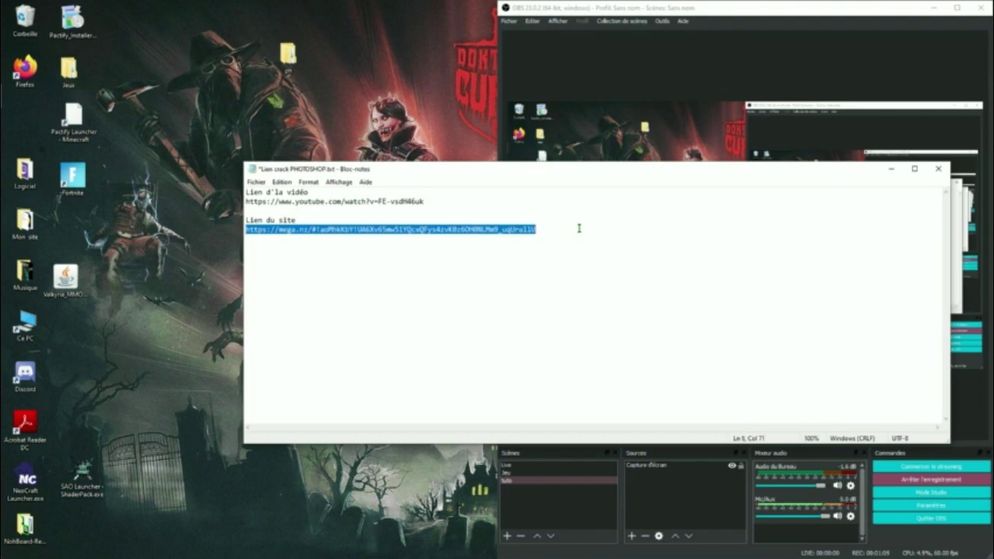
pyautogui.click(491, 271)
pyautogui.hotkey('ctrl', 'z')
pyautogui.click(445, 298)
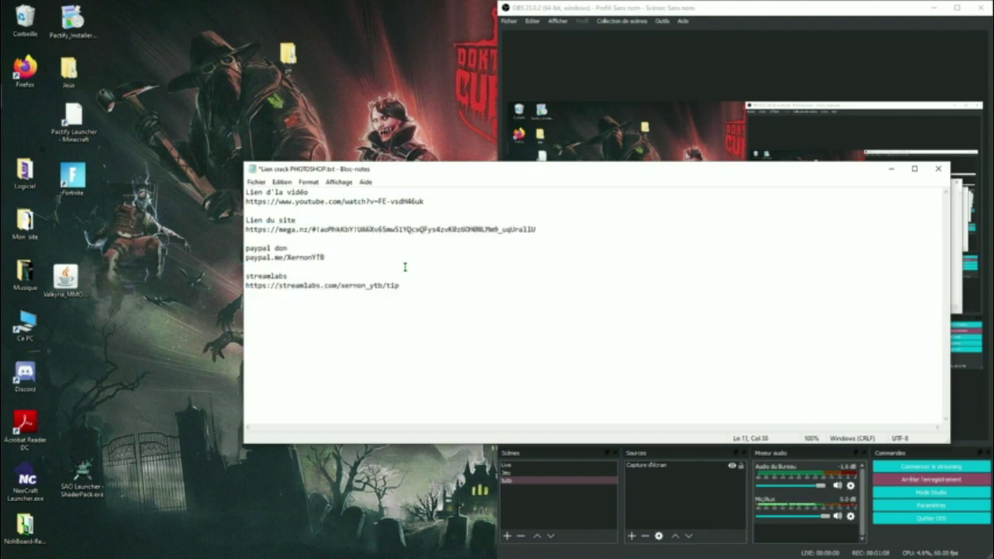
# Delete the video title and YouTube lines, select the mega.nz URL, and minimize Notepad
pyautogui.moveTo(427, 305)
pyautogui.mouseDown()
pyautogui.moveTo(257, 239)
pyautogui.moveTo(377, 230)
pyautogui.mouseUp()
pyautogui.click(258, 238)
pyautogui.click(440, 223)
pyautogui.moveTo(536, 230)
pyautogui.mouseDown()
pyautogui.moveTo(260, 201)
pyautogui.moveTo(246, 230)
pyautogui.mouseUp()
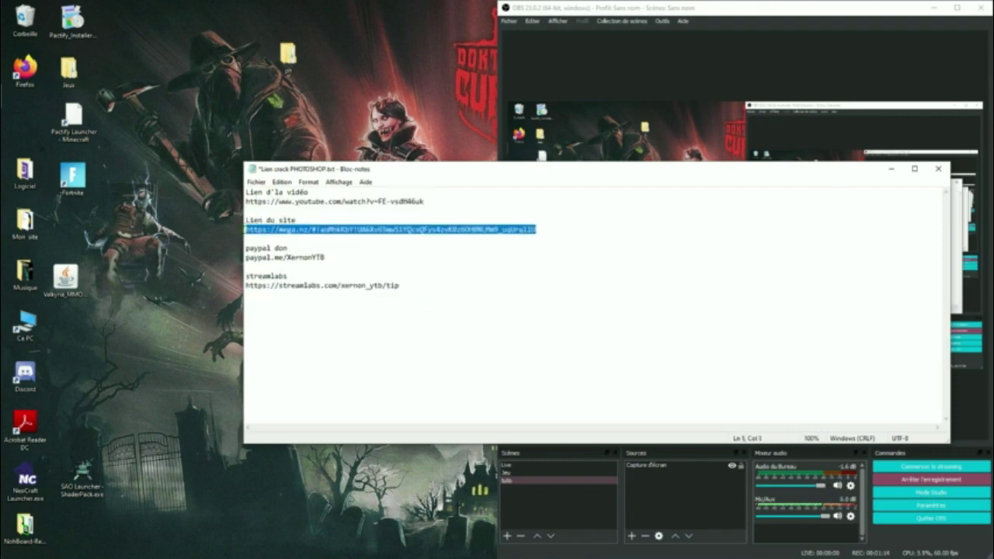
pyautogui.moveTo(245, 194)
pyautogui.mouseDown()
pyautogui.moveTo(429, 203)
pyautogui.moveTo(245, 192)
pyautogui.mouseUp()
pyautogui.click(437, 204)
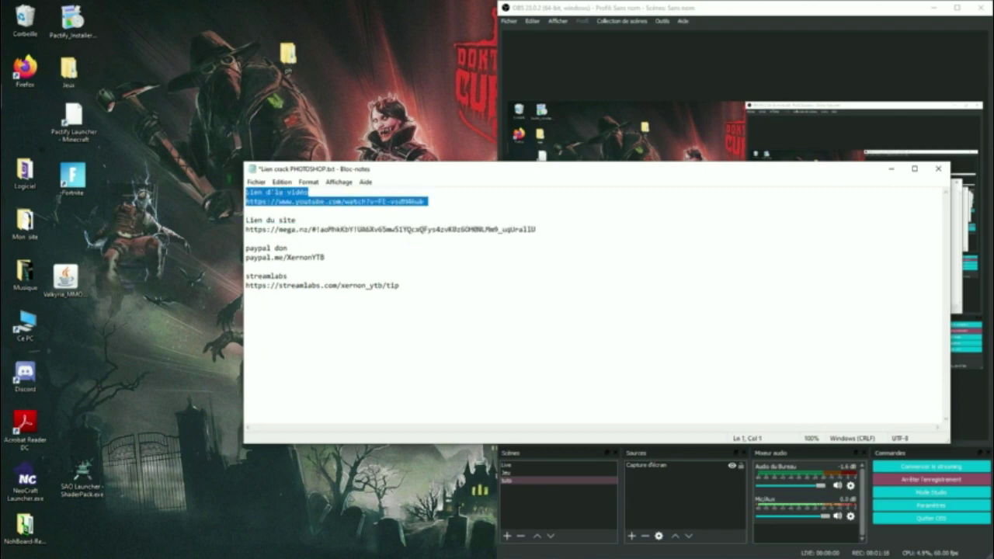
pyautogui.press('Delete')
pyautogui.press('Delete')
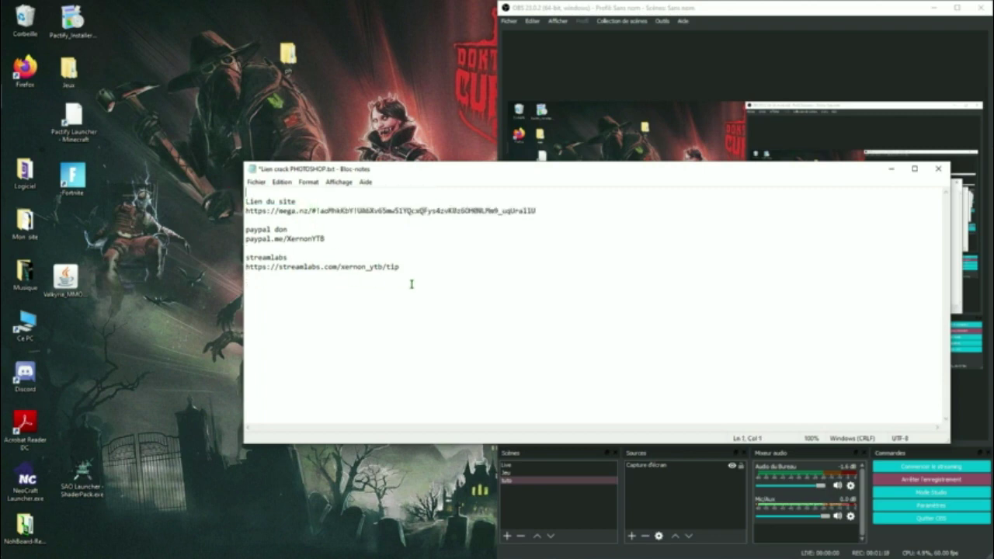
pyautogui.doubleClick(338, 214)
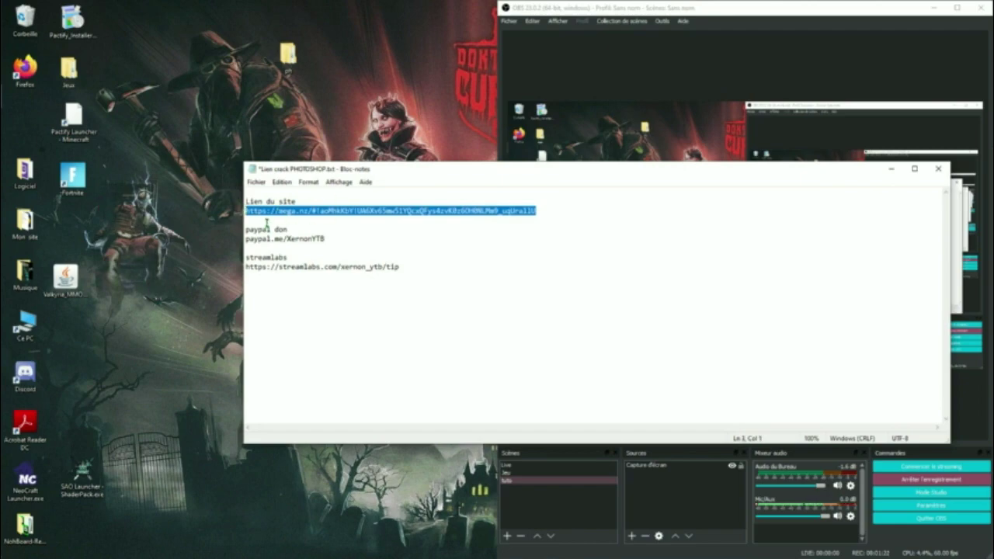
pyautogui.click(883, 171)
pyautogui.moveTo(3, 280)
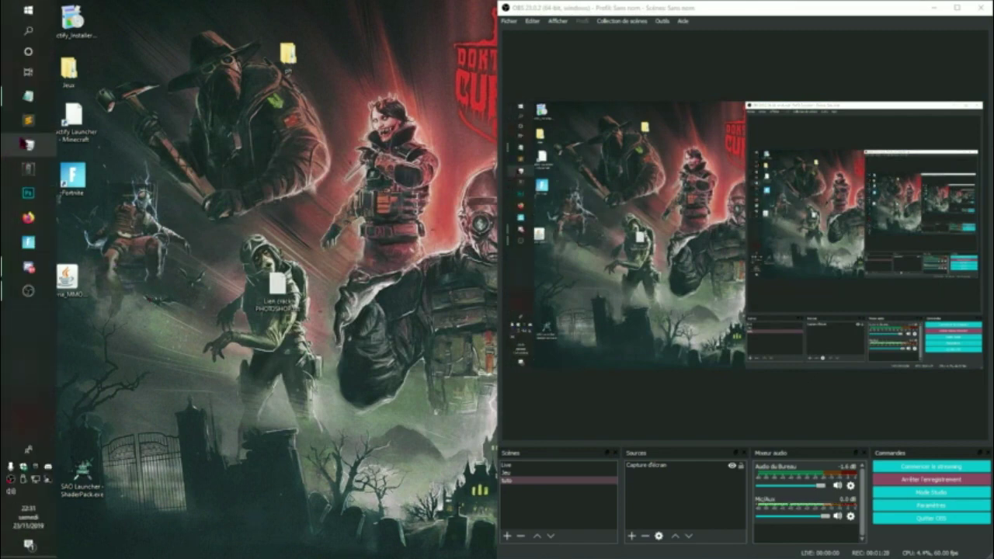
# In a left-docked Firefox, paste and load the mega.nz link, then minimize the browser
pyautogui.click(28, 218)
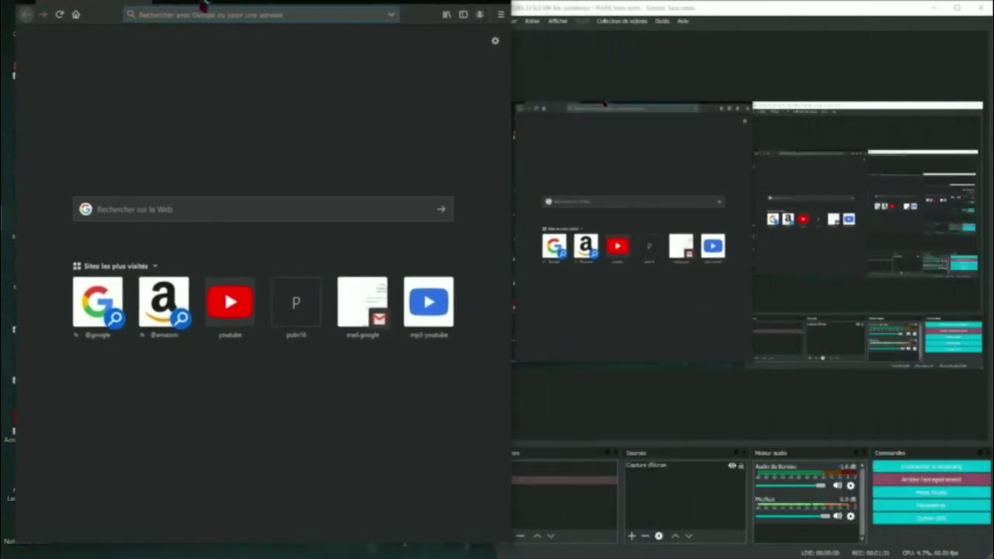
pyautogui.moveTo(631, 17); pyautogui.dragTo(2, 22)
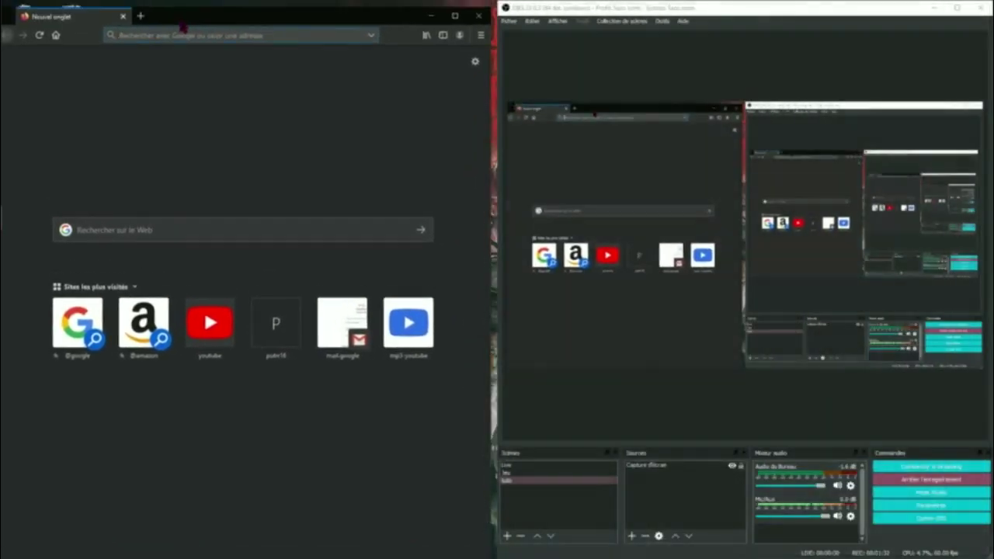
pyautogui.rightClick(151, 28)
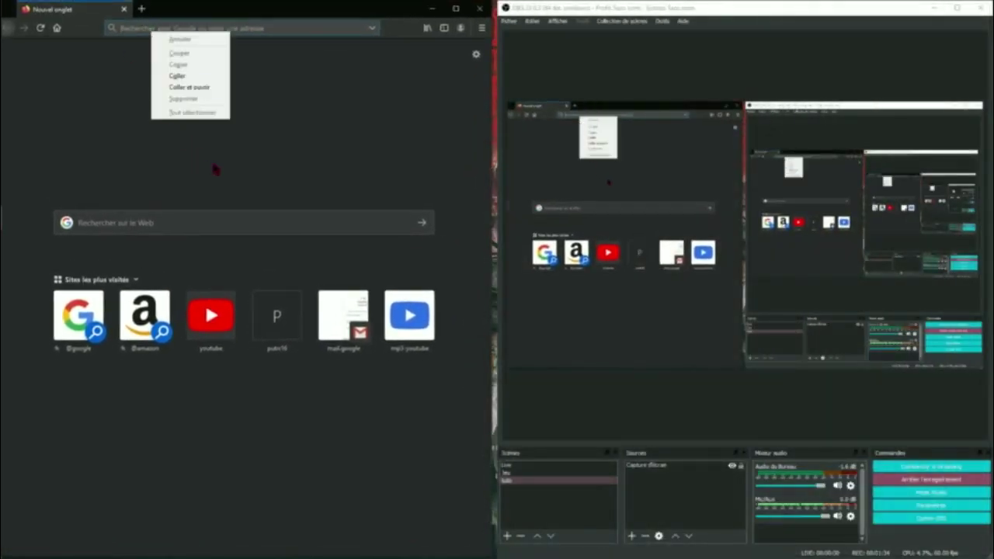
pyautogui.click(178, 75)
pyautogui.press('Return')
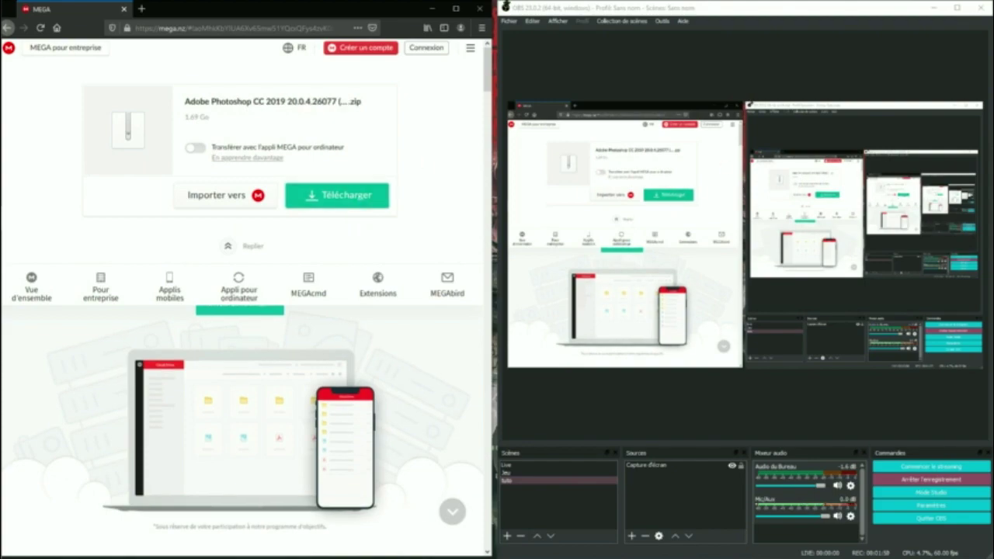
pyautogui.click(455, 8)
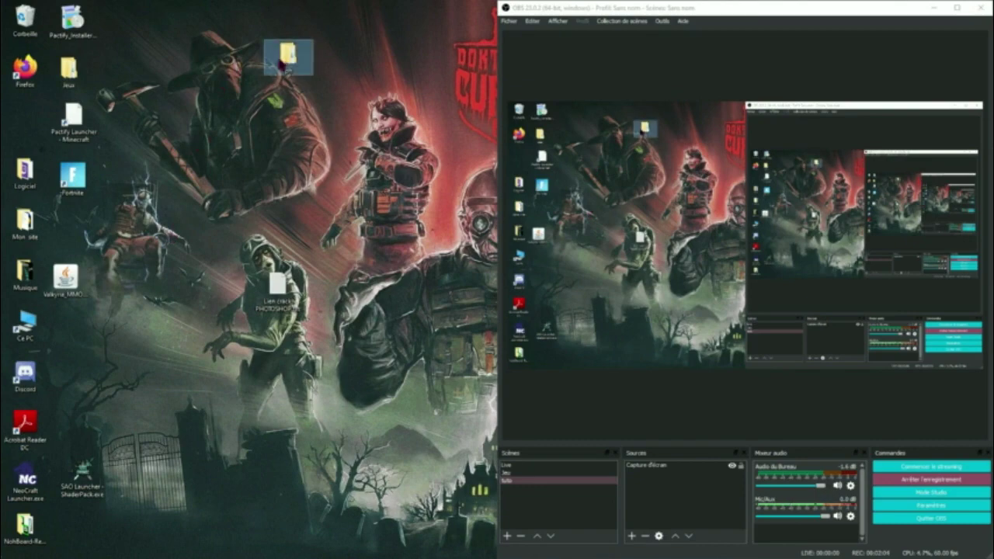
# Open the ph folder and create a new desktop folder, Nouveau dossier
pyautogui.doubleClick(281, 64)
pyautogui.click(397, 145)
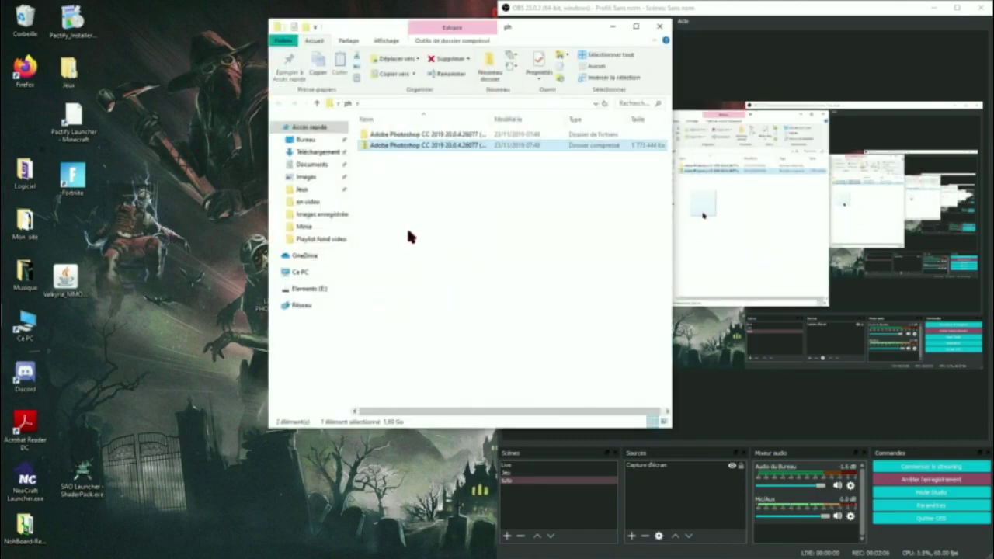
pyautogui.moveTo(486, 35); pyautogui.dragTo(670, 52)
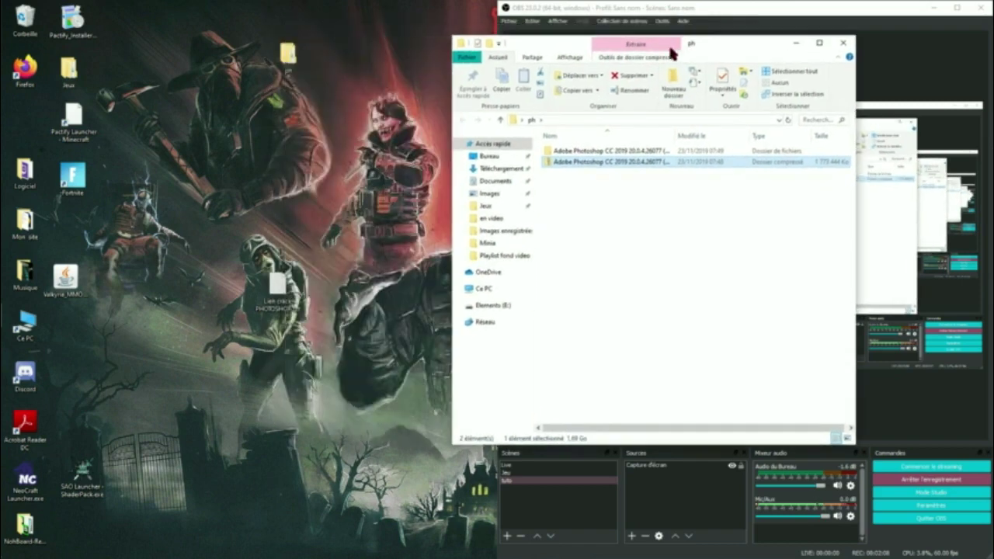
pyautogui.rightClick(211, 189)
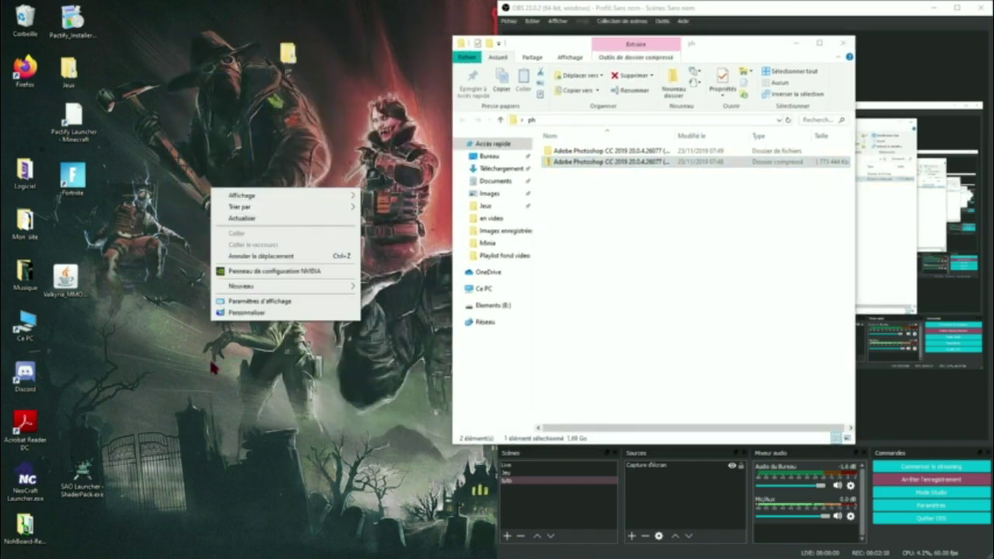
pyautogui.moveTo(286, 285)
pyautogui.click(417, 285)
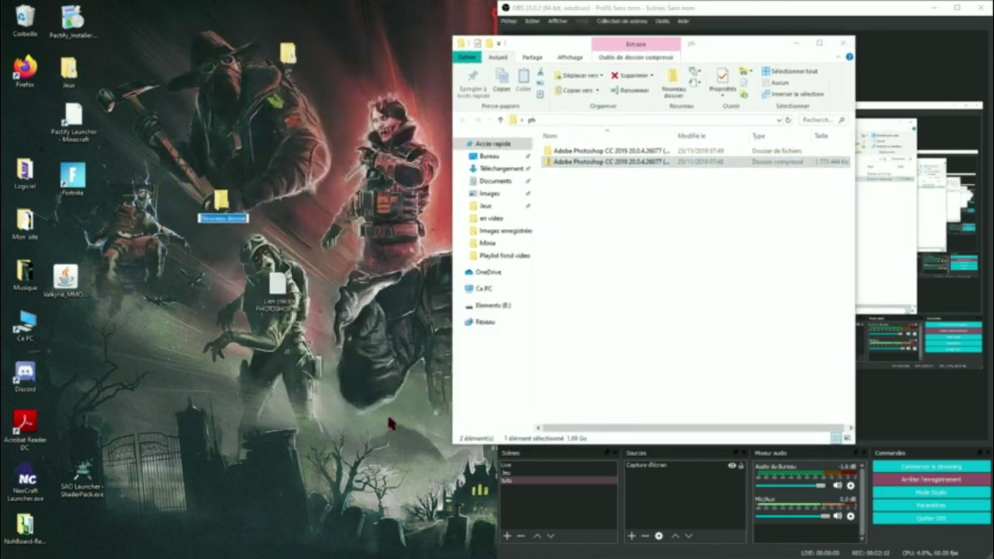
pyautogui.moveTo(222, 201)
pyautogui.mouseDown()
pyautogui.moveTo(250, 122)
pyautogui.moveTo(166, 82)
pyautogui.mouseUp()
pyautogui.press('Return')
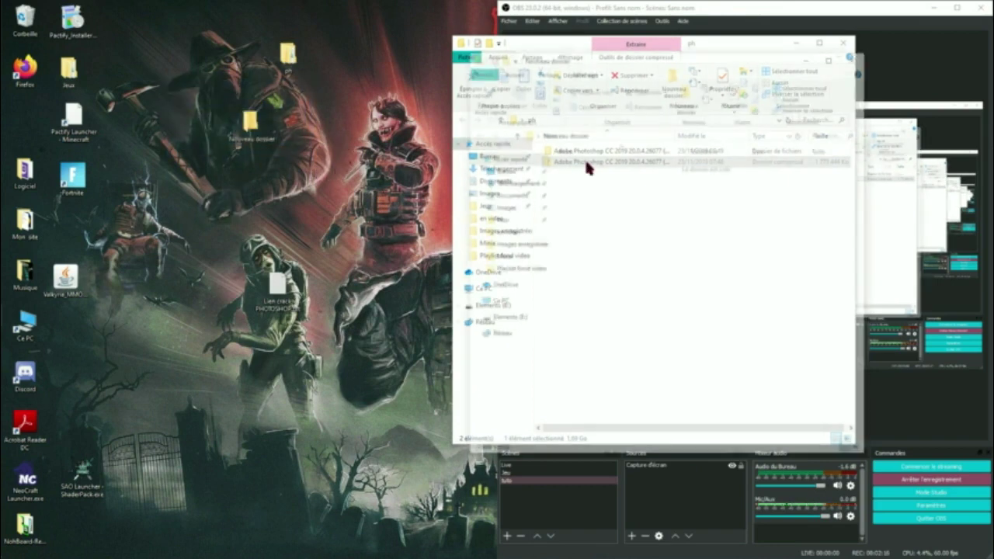
pyautogui.click(843, 42)
# Move the Photoshop CC 2019 zip into Nouveau dossier and open that folder
pyautogui.moveTo(572, 162)
pyautogui.mouseDown()
pyautogui.moveTo(266, 134)
pyautogui.moveTo(256, 124)
pyautogui.mouseUp()
pyautogui.doubleClick(250, 120)
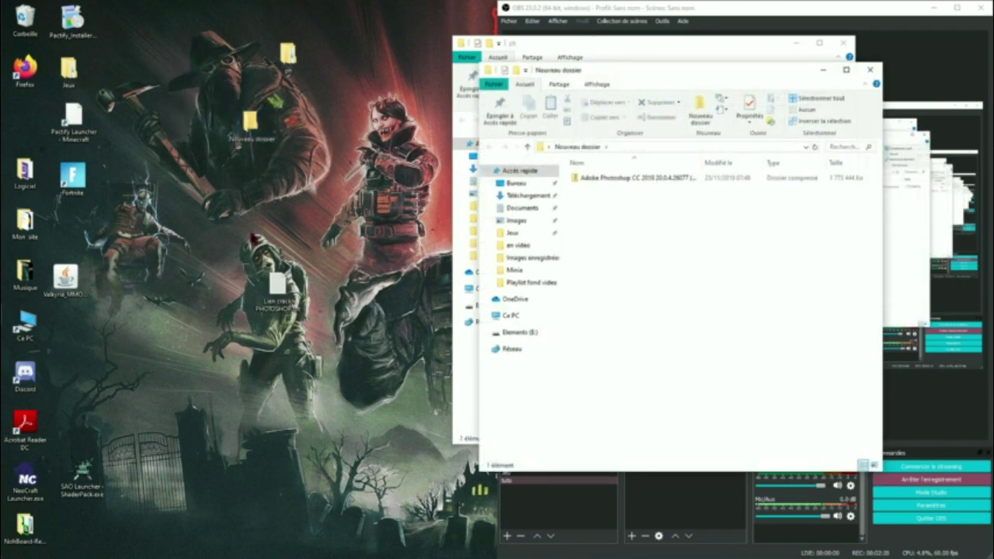
pyautogui.moveTo(634, 73); pyautogui.dragTo(243, 36)
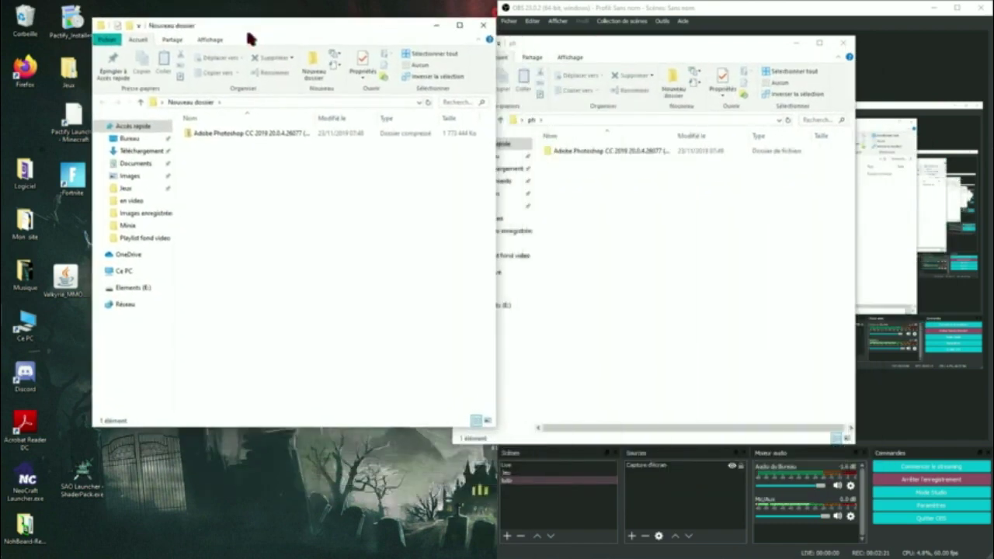
pyautogui.click(236, 139)
# Extract the Photoshop zip here with WinRAR and close the ph window
pyautogui.rightClick(235, 139)
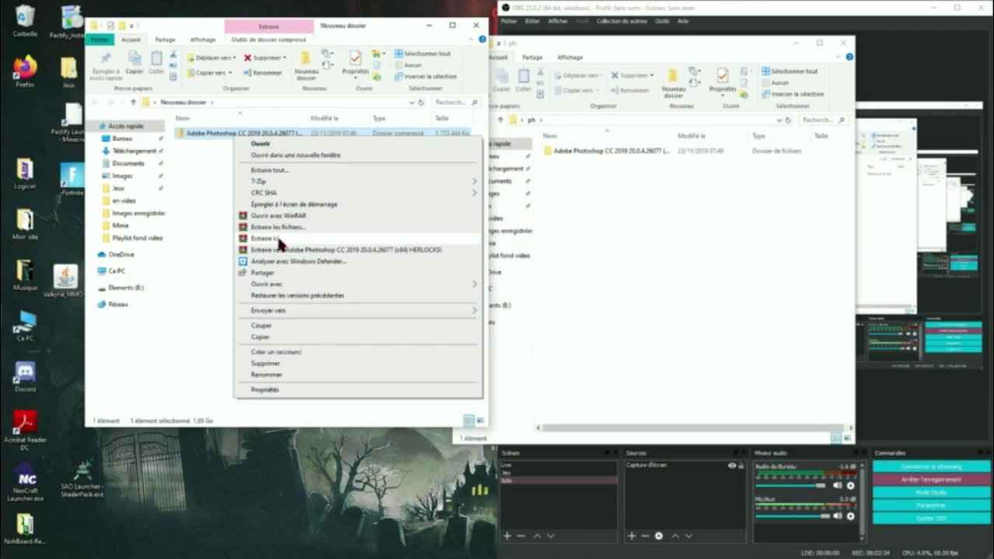
pyautogui.click(278, 241)
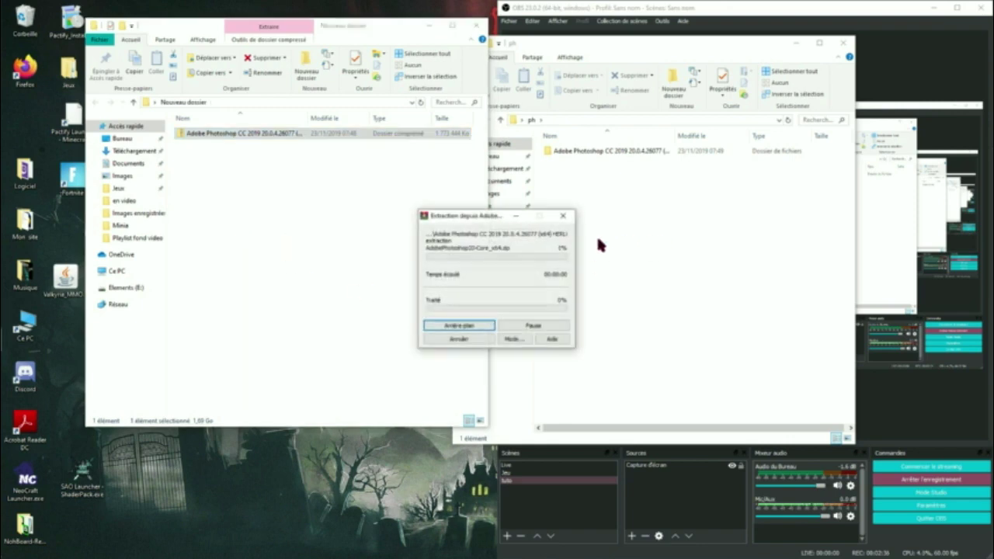
pyautogui.click(844, 43)
pyautogui.moveTo(496, 215); pyautogui.dragTo(325, 137)
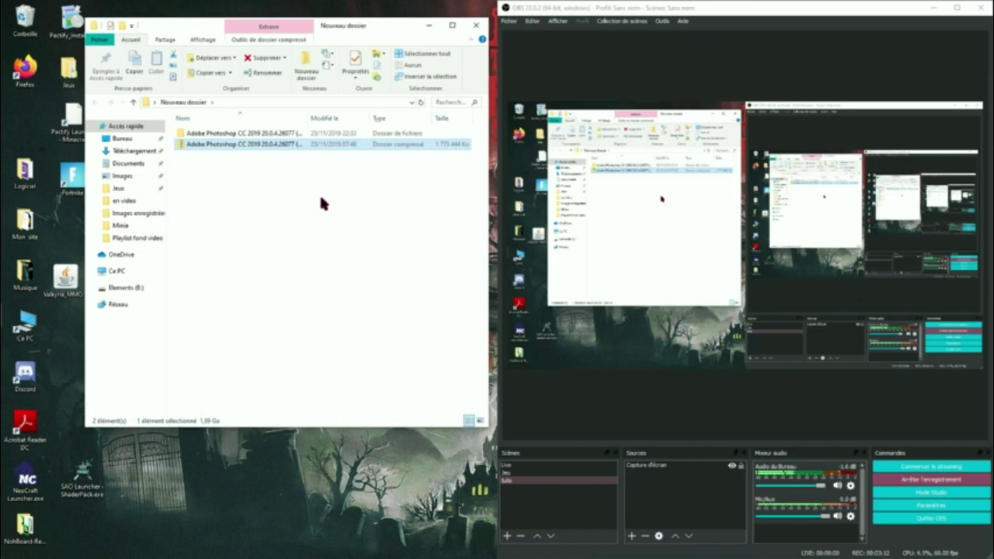
# Delete the Photoshop zip and open the extracted Adobe Photoshop CC 2019 folder
pyautogui.press('Delete')
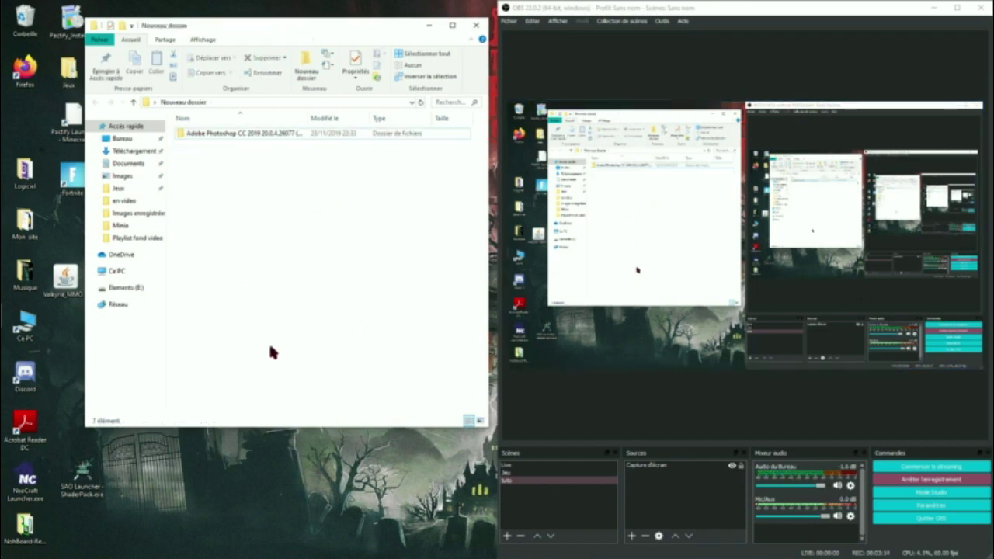
pyautogui.doubleClick(239, 134)
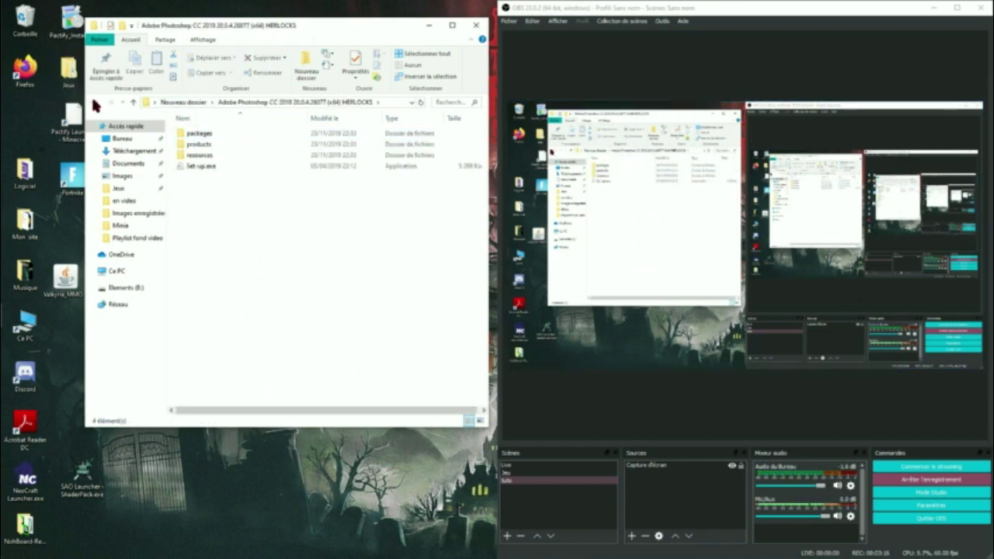
pyautogui.click(94, 103)
pyautogui.moveTo(236, 175); pyautogui.dragTo(191, 127)
pyautogui.click(243, 136)
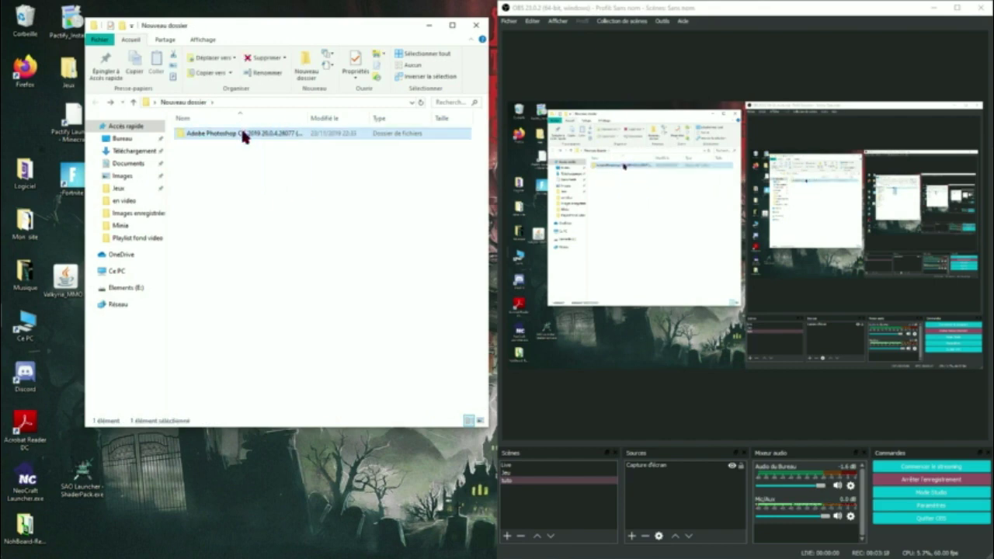
pyautogui.doubleClick(243, 136)
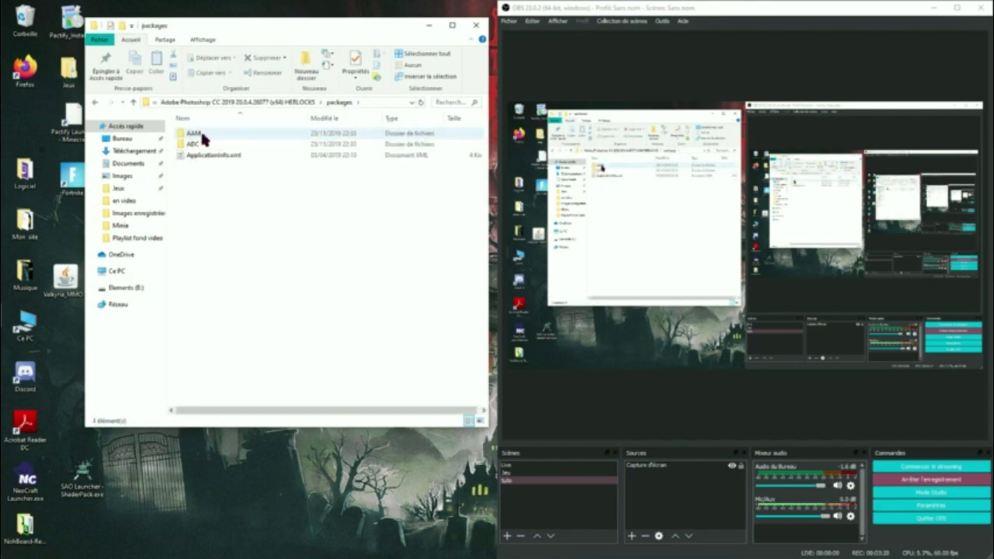
# Select and run the Set-up.exe installer in the Photoshop folder
pyautogui.click(95, 103)
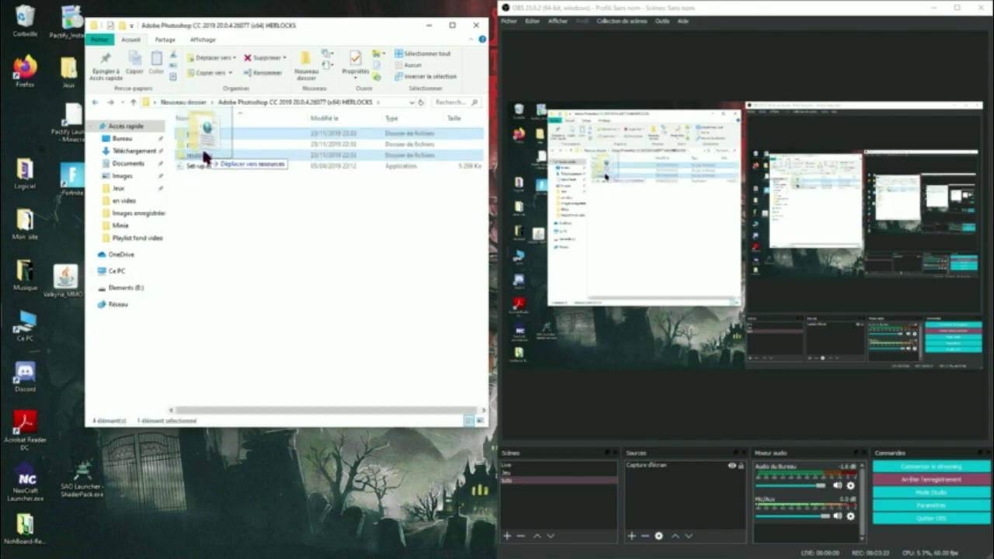
pyautogui.moveTo(180, 134)
pyautogui.mouseDown()
pyautogui.moveTo(195, 138)
pyautogui.moveTo(195, 171)
pyautogui.mouseUp()
pyautogui.click(247, 206)
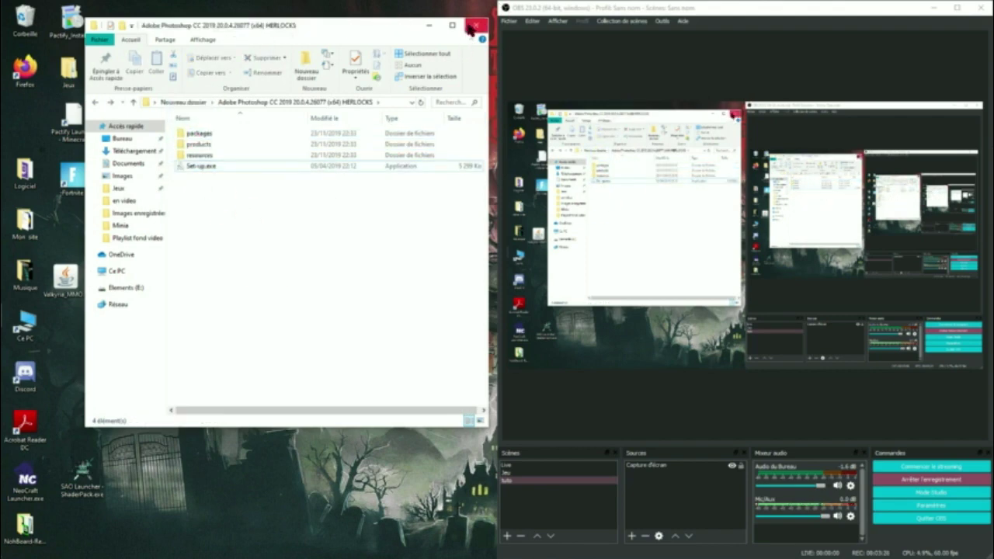
pyautogui.click(390, 166)
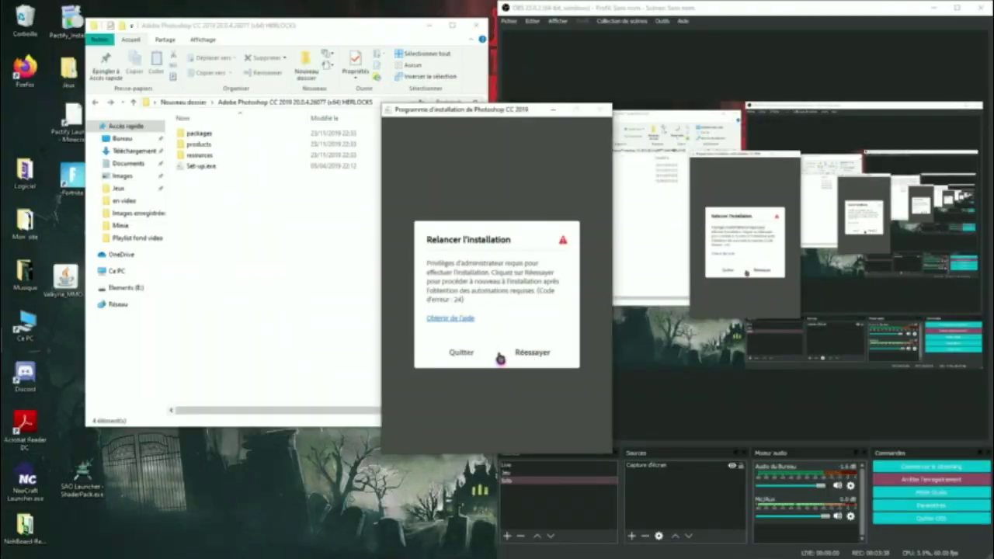
# Retry setup with administrator rights and keep Français as the installation language
pyautogui.click(515, 354)
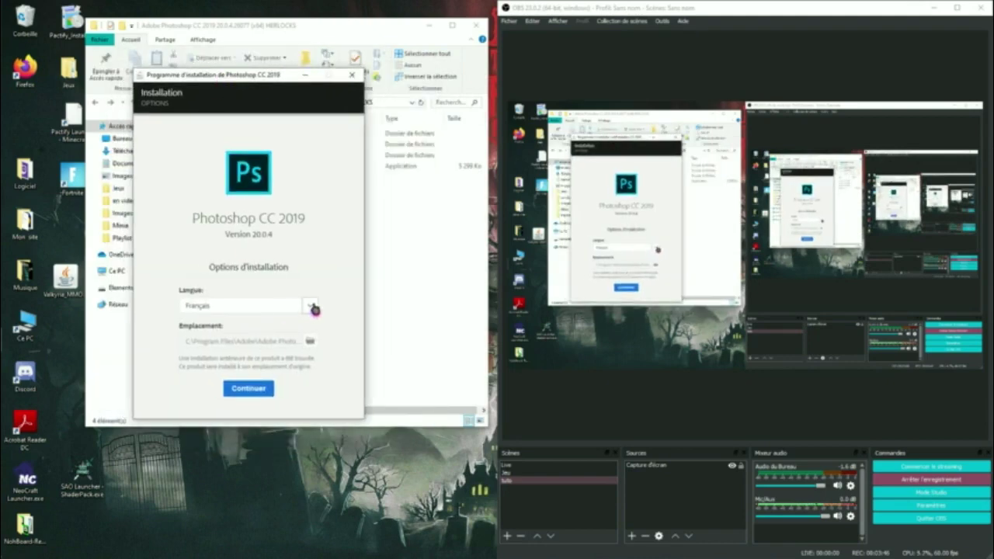
pyautogui.click(311, 306)
pyautogui.click(311, 306)
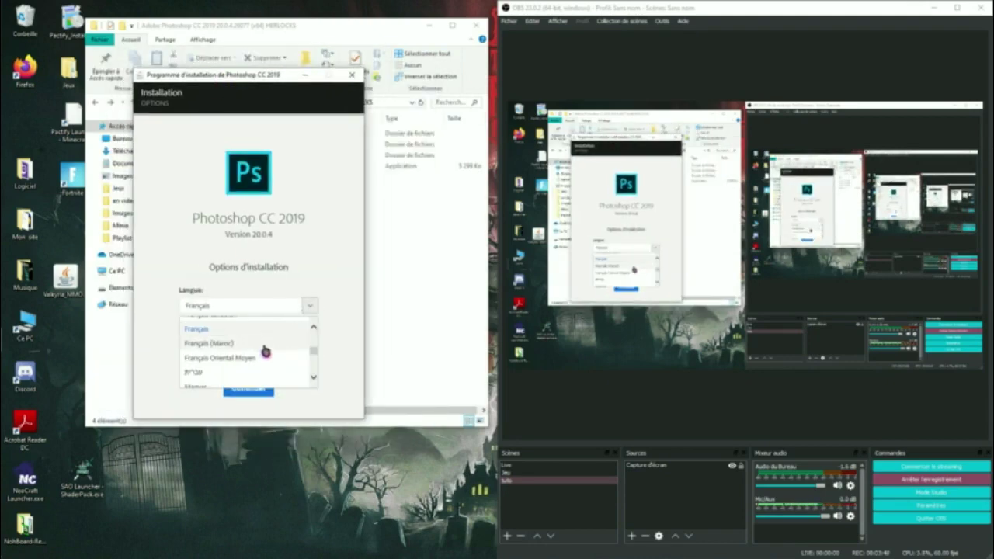
pyautogui.scroll(-1, 260, 350)
pyautogui.scroll(1, 260, 349)
pyautogui.click(310, 308)
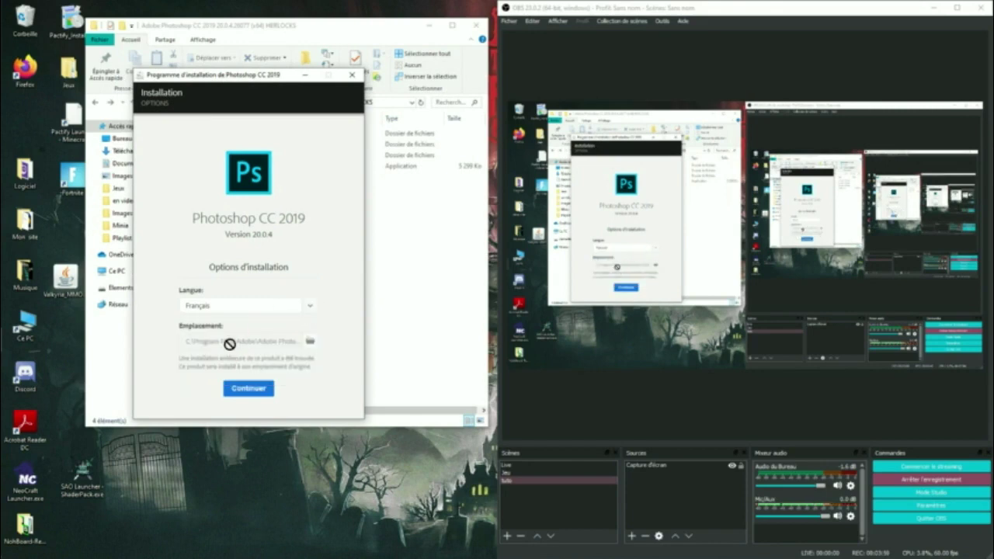
# Quit the Photoshop installer and close the Adobe Photoshop folder window
pyautogui.click(351, 75)
pyautogui.click(231, 292)
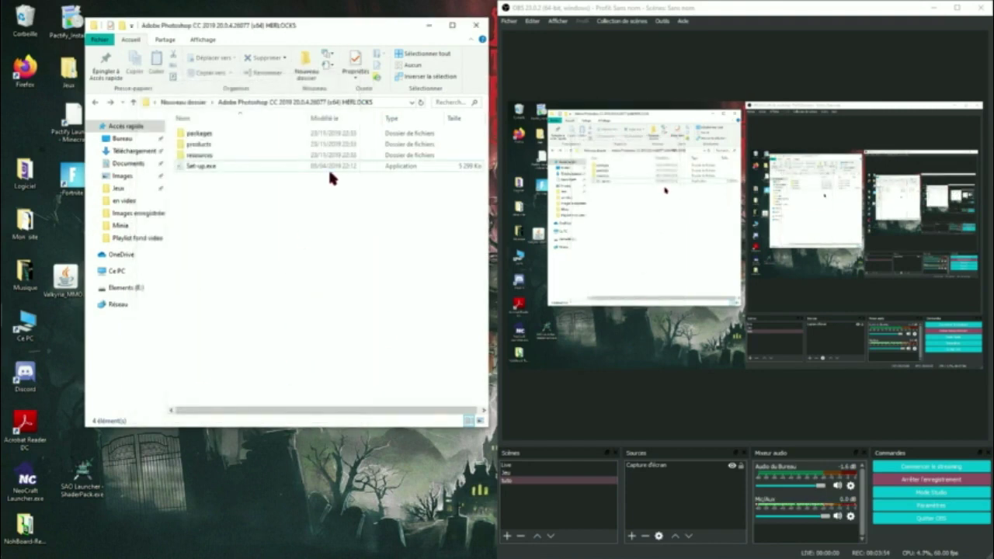
pyautogui.click(476, 25)
pyautogui.moveTo(2, 197)
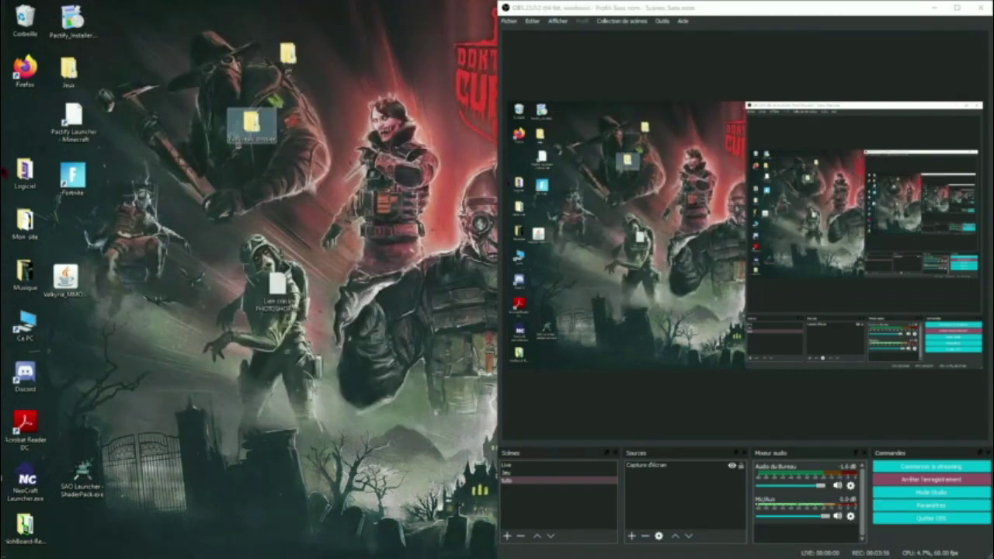
# Launch Photoshop, then rearrange the Legionaire.png, link txt and Valkyrie desktop icons
pyautogui.click(138, 207)
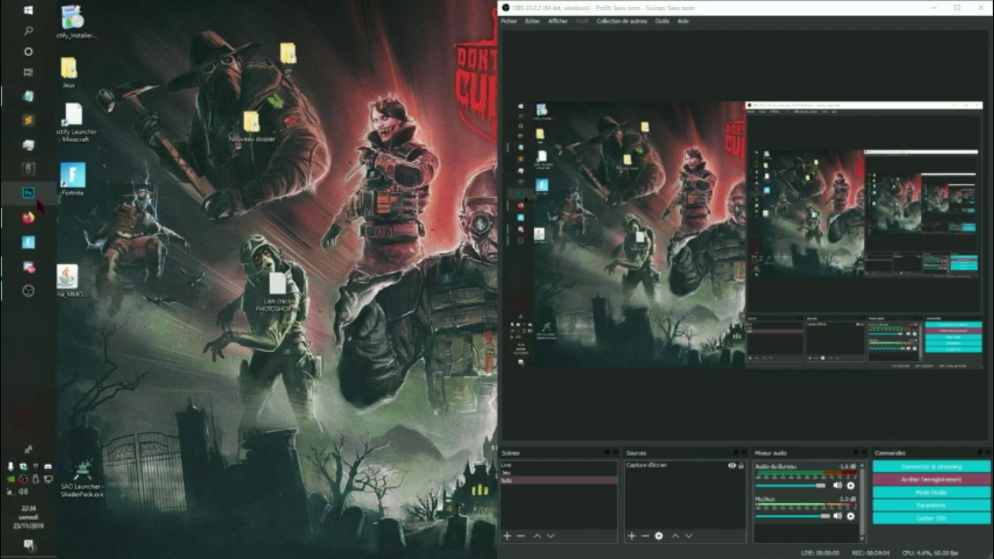
pyautogui.click(31, 196)
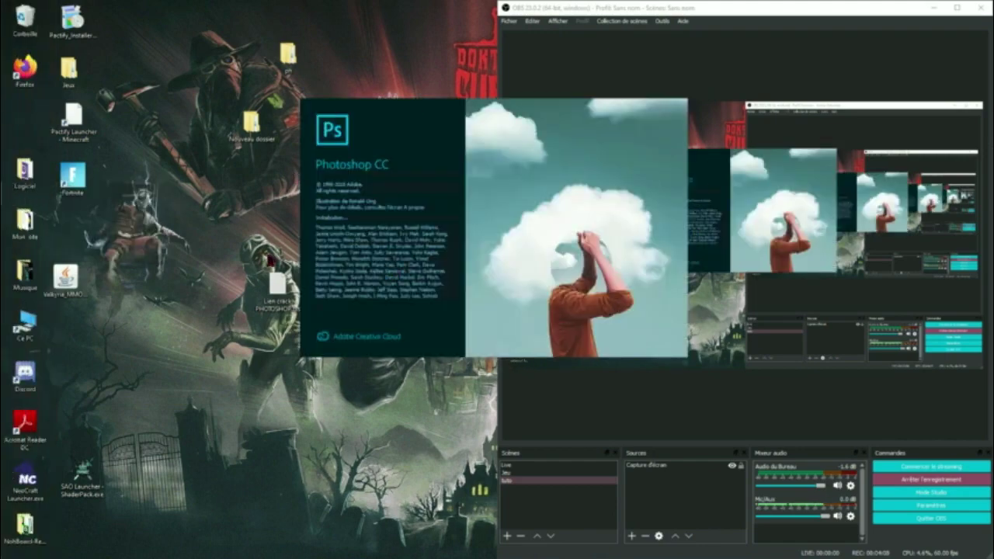
pyautogui.click(932, 8)
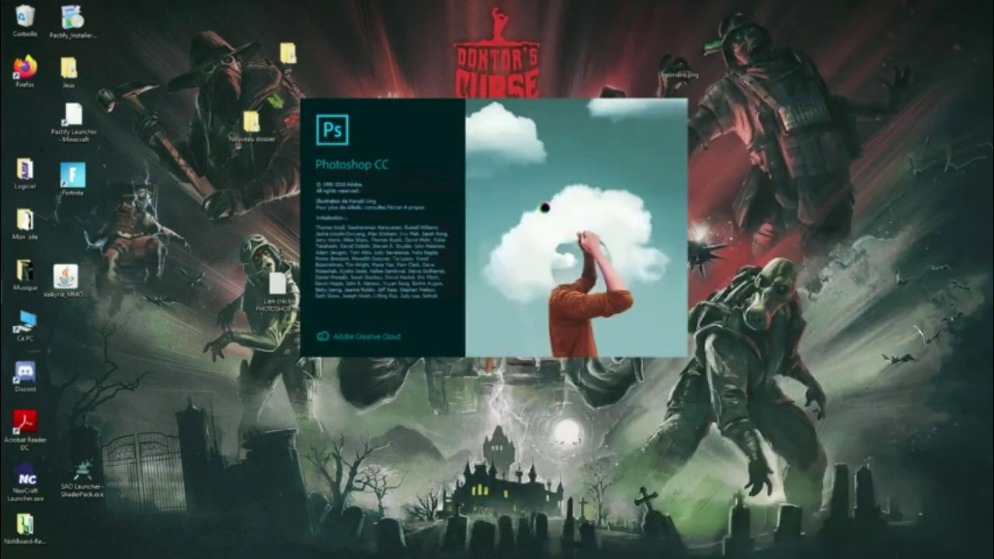
pyautogui.moveTo(553, 59); pyautogui.dragTo(140, 17)
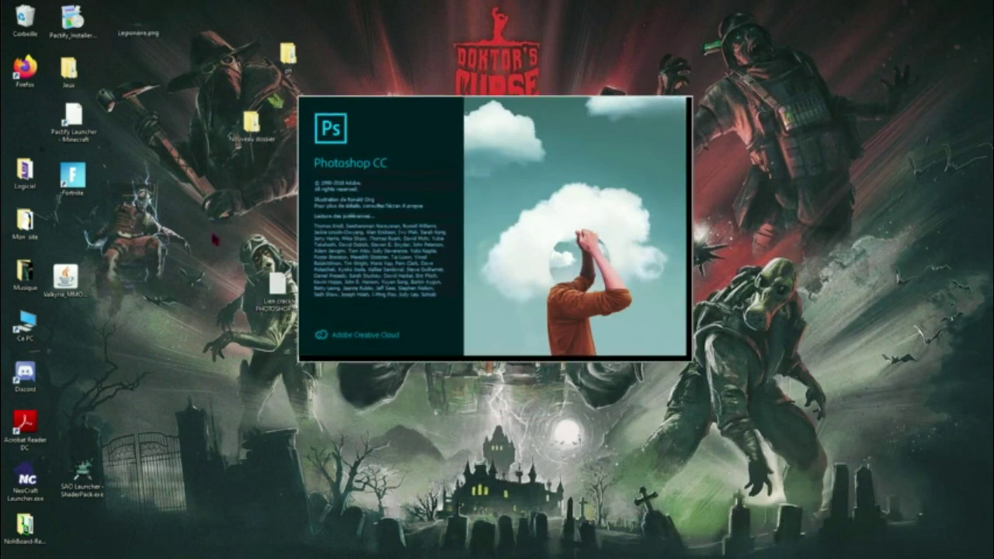
pyautogui.moveTo(277, 285); pyautogui.dragTo(27, 115)
pyautogui.moveTo(66, 278); pyautogui.dragTo(87, 233)
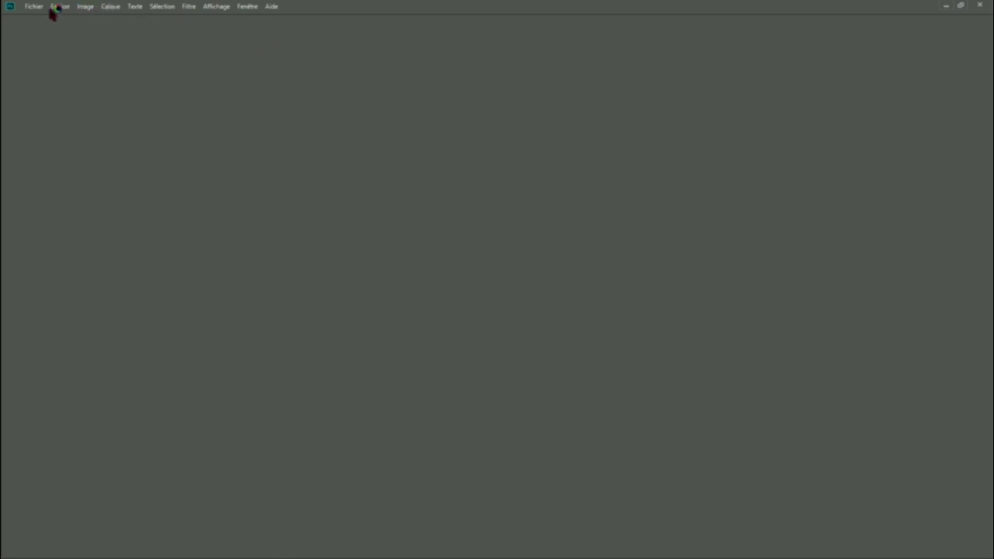
# Hide OBS, close the Notepad link file without saving, and centre the Photoshop window
pyautogui.click(28, 290)
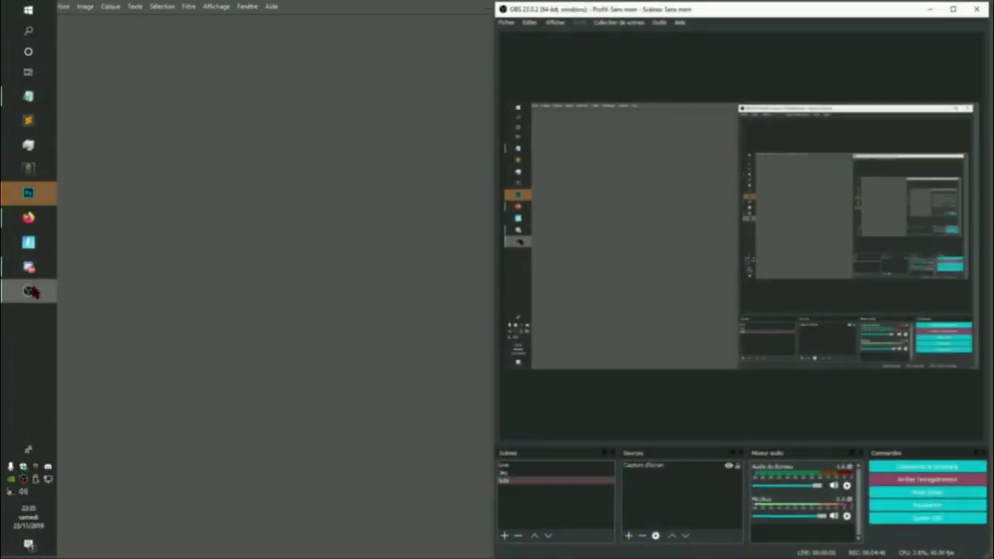
pyautogui.click(296, 192)
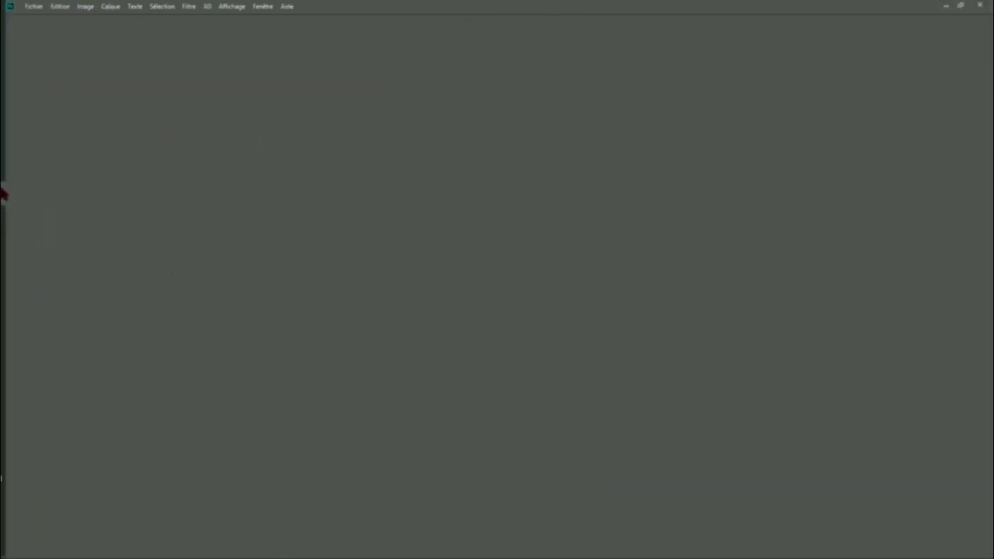
pyautogui.moveTo(2, 194)
pyautogui.click(28, 218)
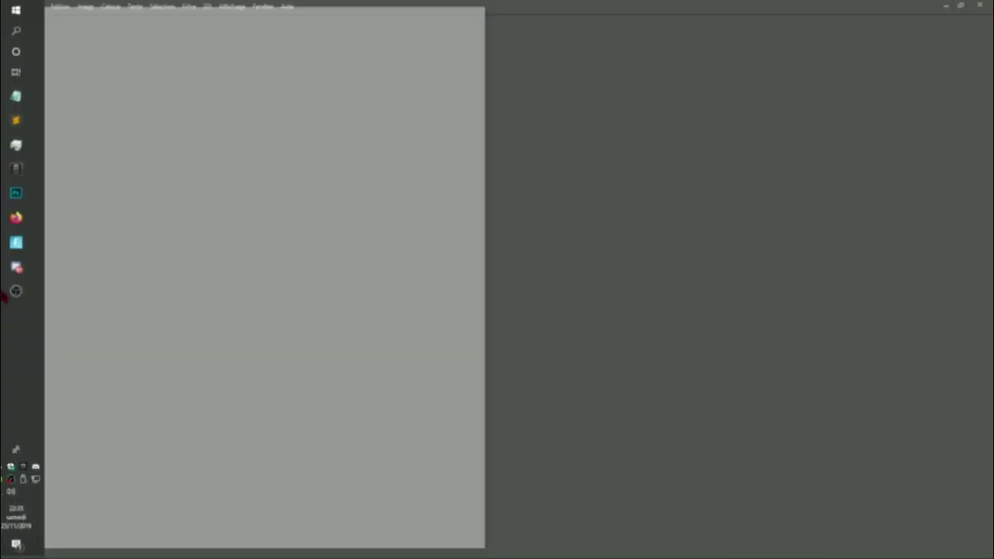
pyautogui.hotkey('alt', 'Tab')
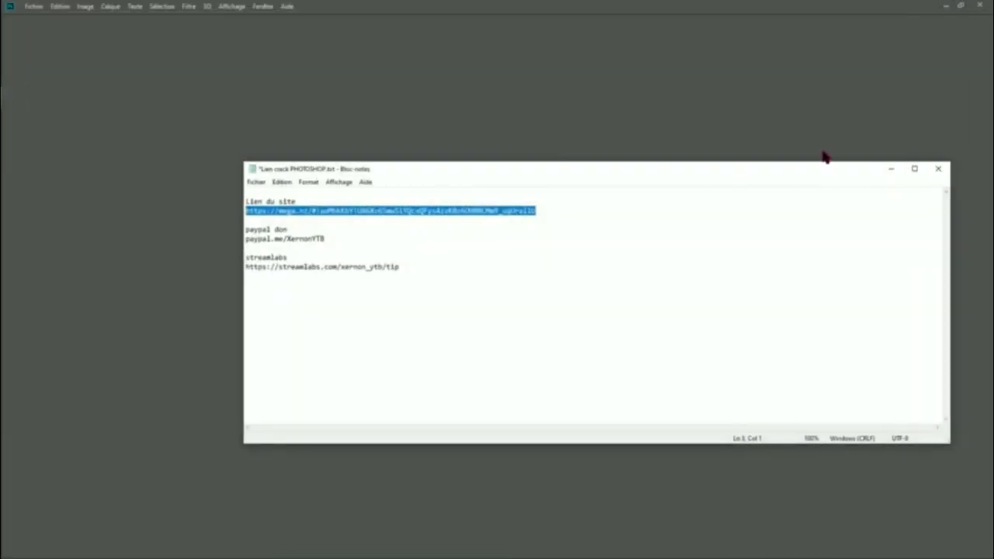
pyautogui.hotkey('alt', 'F4')
pyautogui.click(494, 290)
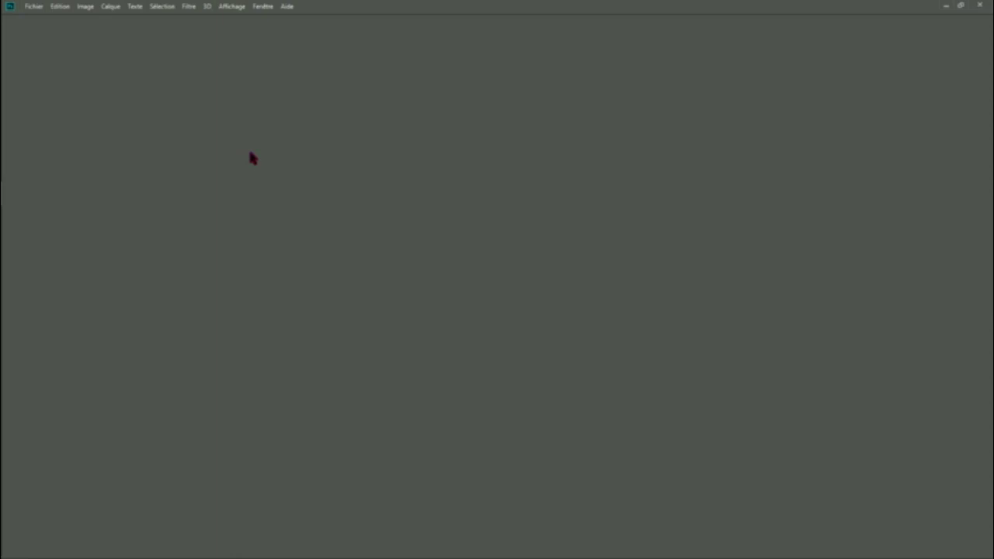
pyautogui.moveTo(526, 21)
pyautogui.mouseDown()
pyautogui.moveTo(467, 108)
pyautogui.moveTo(551, 4)
pyautogui.mouseUp()
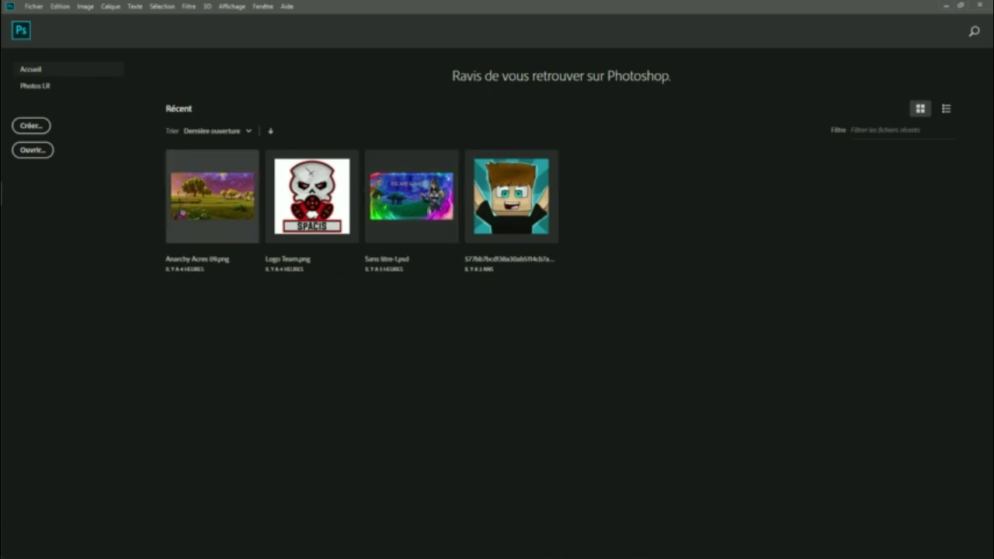
# Create a 1920 × 1080 px, 72 ppi RGB document and maximize the Photoshop window
pyautogui.click(31, 125)
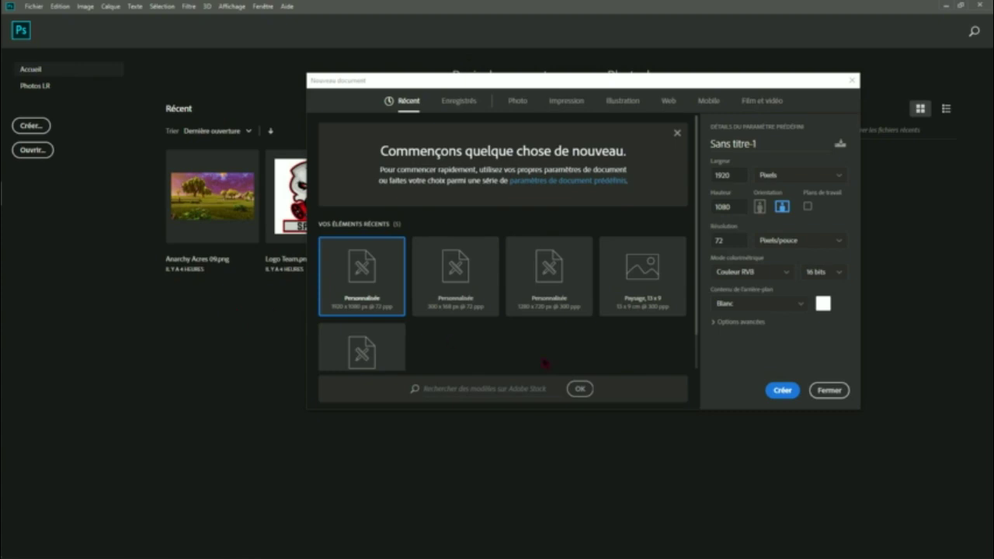
pyautogui.moveTo(737, 176); pyautogui.dragTo(713, 178)
pyautogui.click(774, 177)
pyautogui.click(790, 242)
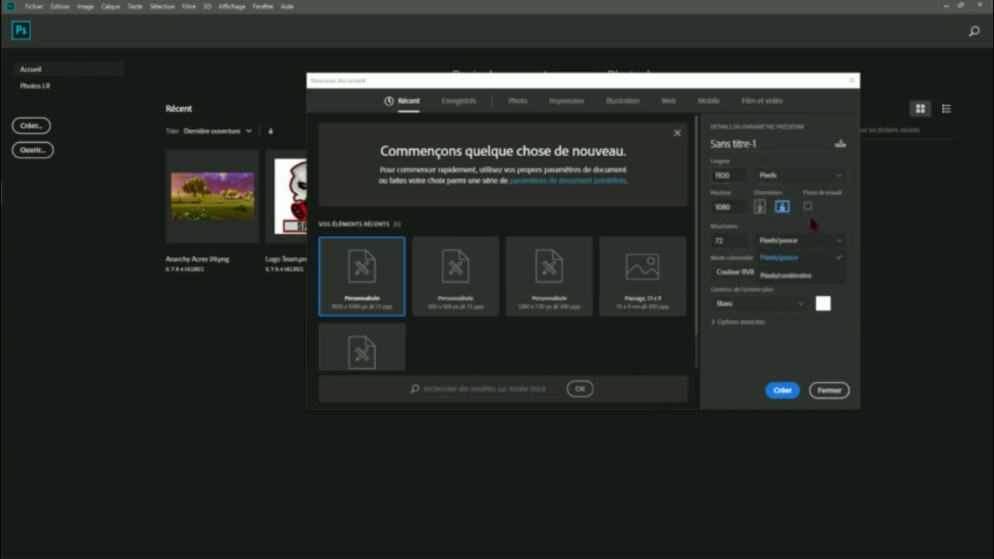
pyautogui.click(779, 257)
pyautogui.doubleClick(727, 240)
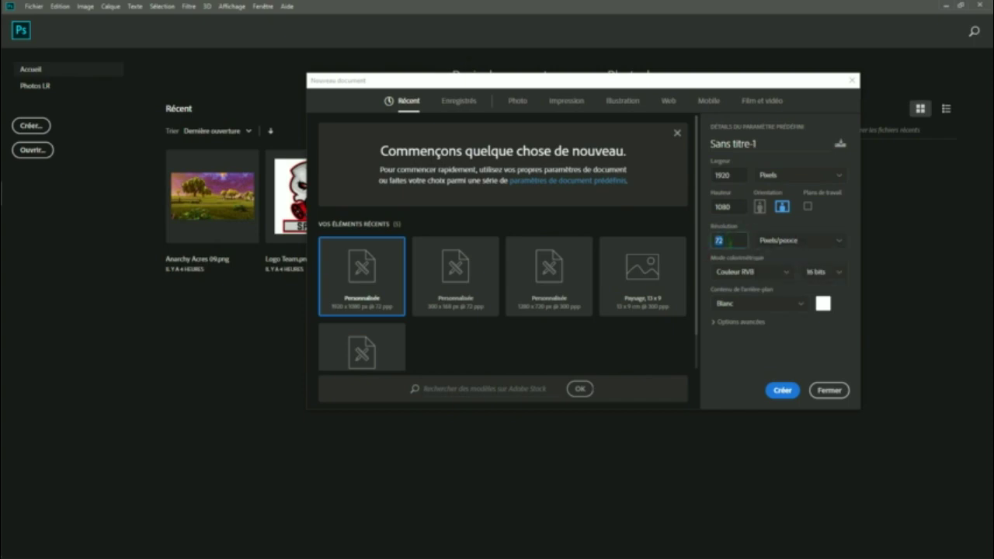
pyautogui.click(752, 273)
pyautogui.click(737, 324)
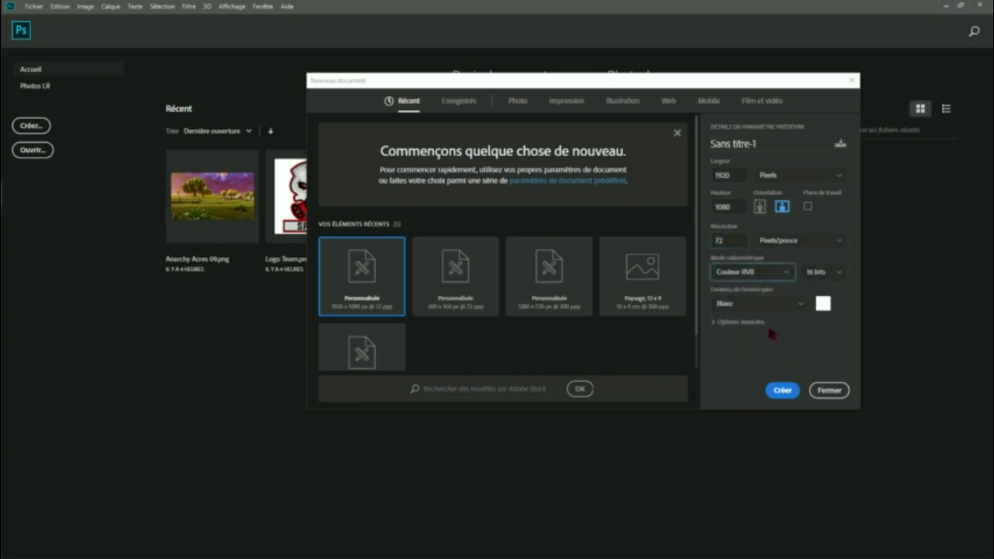
pyautogui.click(787, 392)
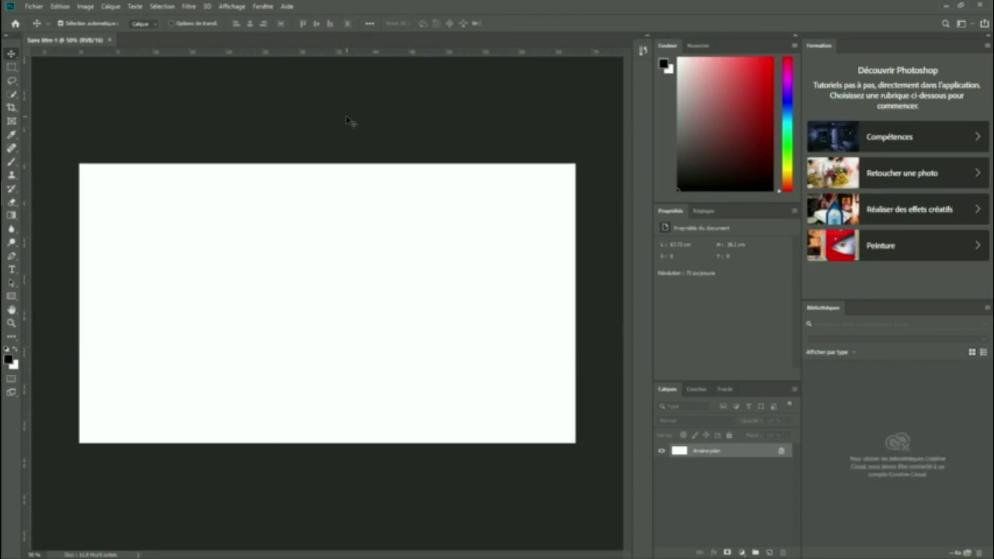
pyautogui.moveTo(510, 8); pyautogui.dragTo(425, 6)
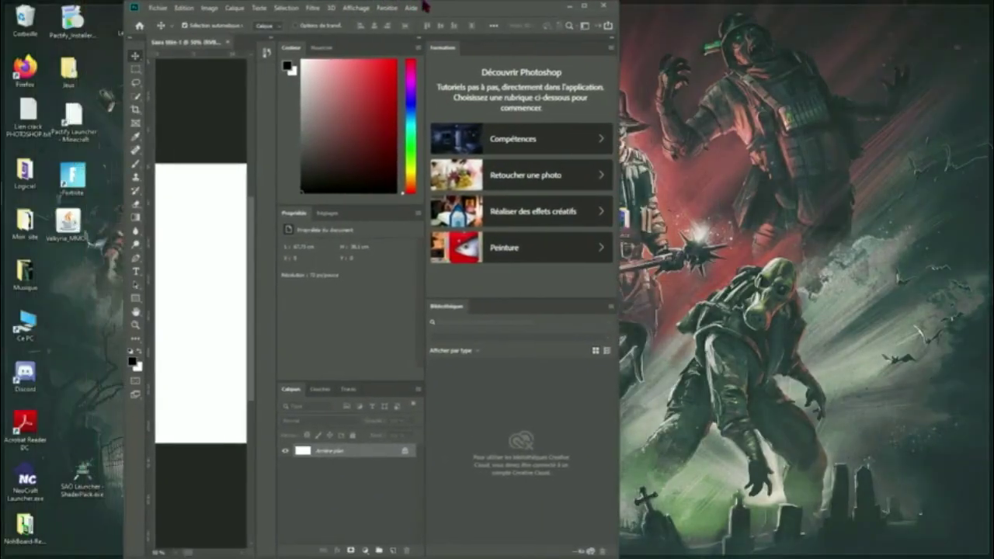
pyautogui.doubleClick(425, 7)
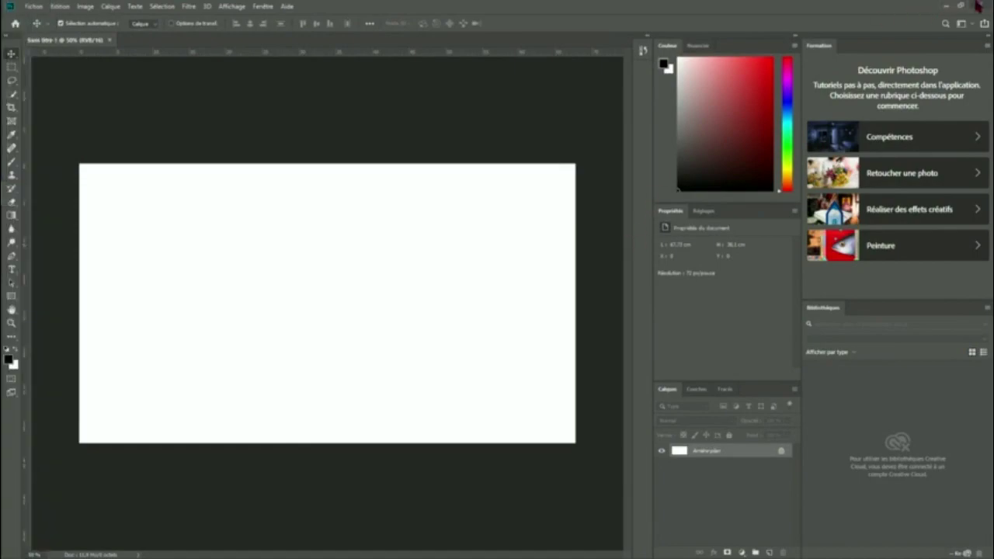
# Minimize Photoshop and open Lien pour miniature.txt from the Minia folder
pyautogui.click(945, 6)
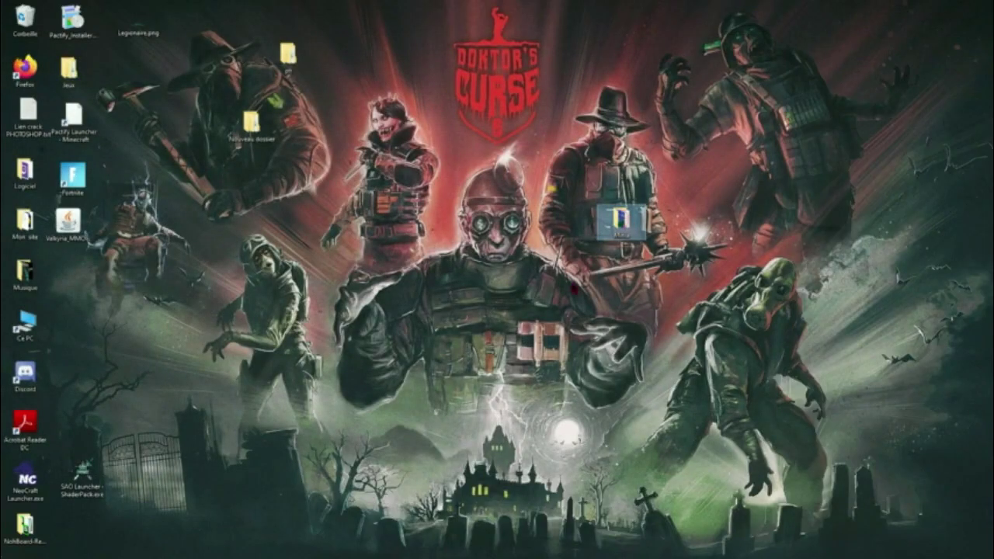
pyautogui.doubleClick(619, 222)
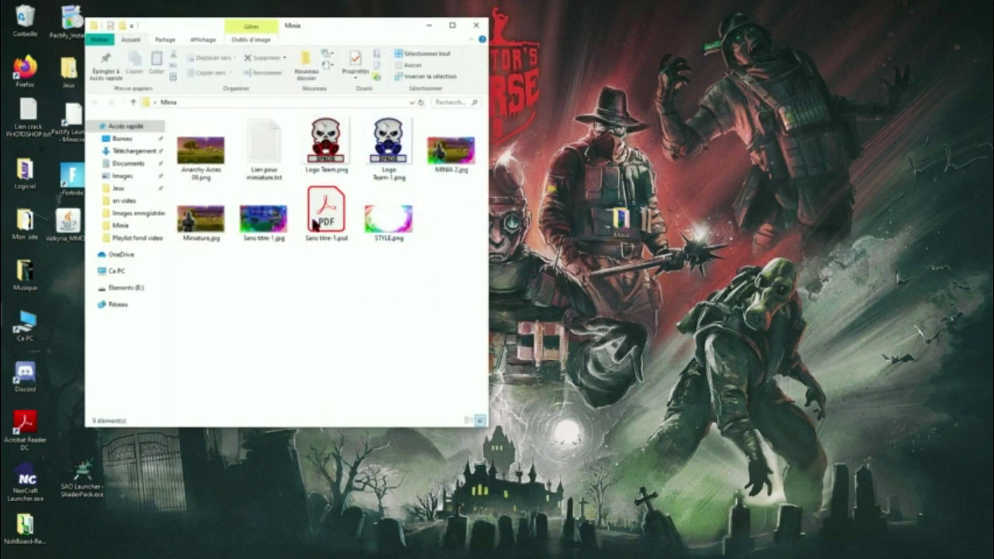
pyautogui.click(200, 220)
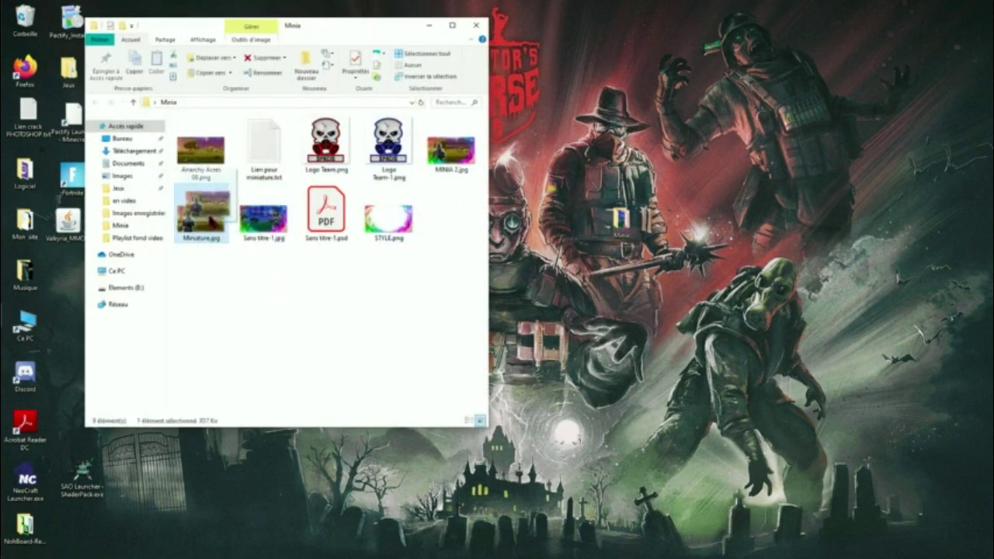
pyautogui.click(332, 271)
pyautogui.moveTo(390, 216); pyautogui.dragTo(408, 241)
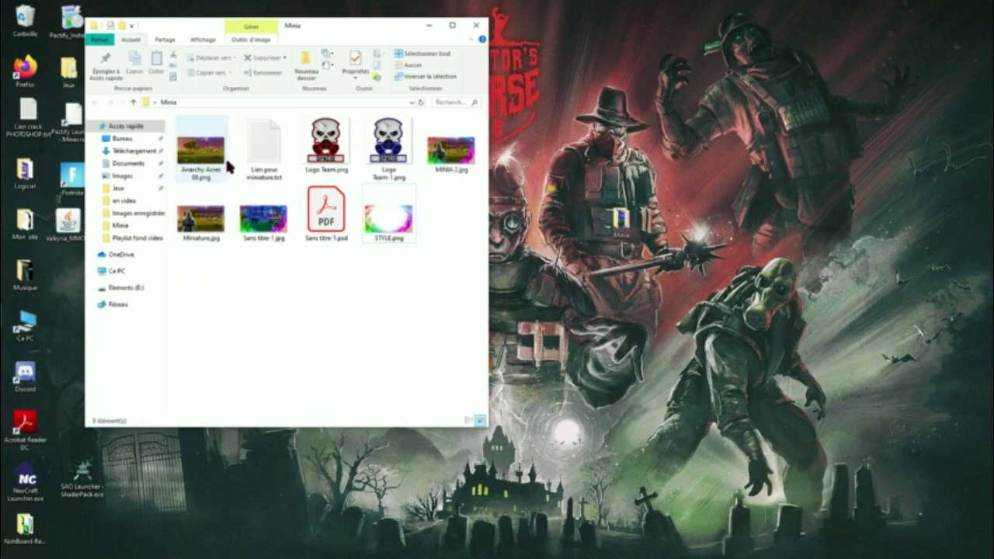
pyautogui.click(255, 155)
pyautogui.doubleClick(254, 155)
pyautogui.click(444, 18)
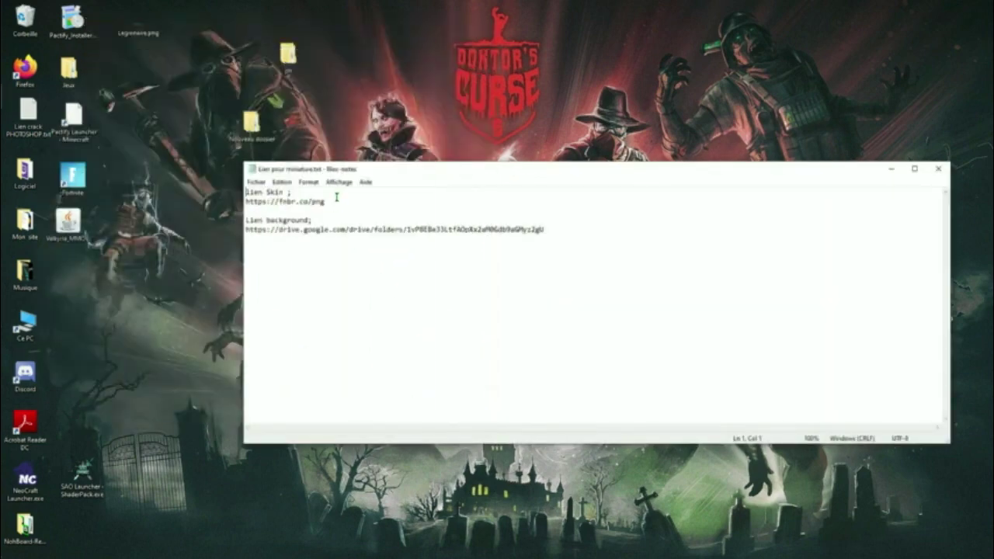
pyautogui.moveTo(324, 201); pyautogui.dragTo(246, 201)
pyautogui.click(246, 201)
pyautogui.moveTo(349, 200); pyautogui.dragTo(245, 201)
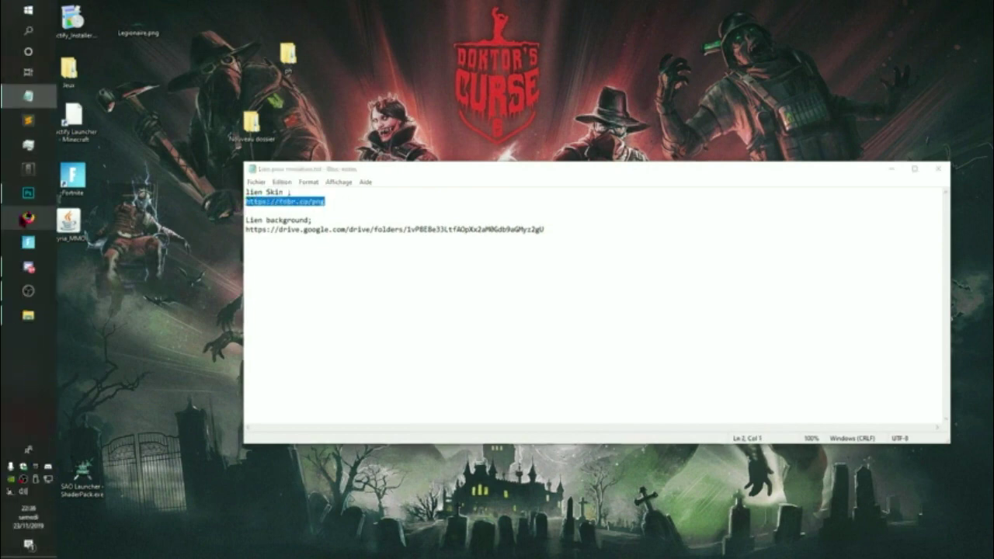
pyautogui.click(27, 101)
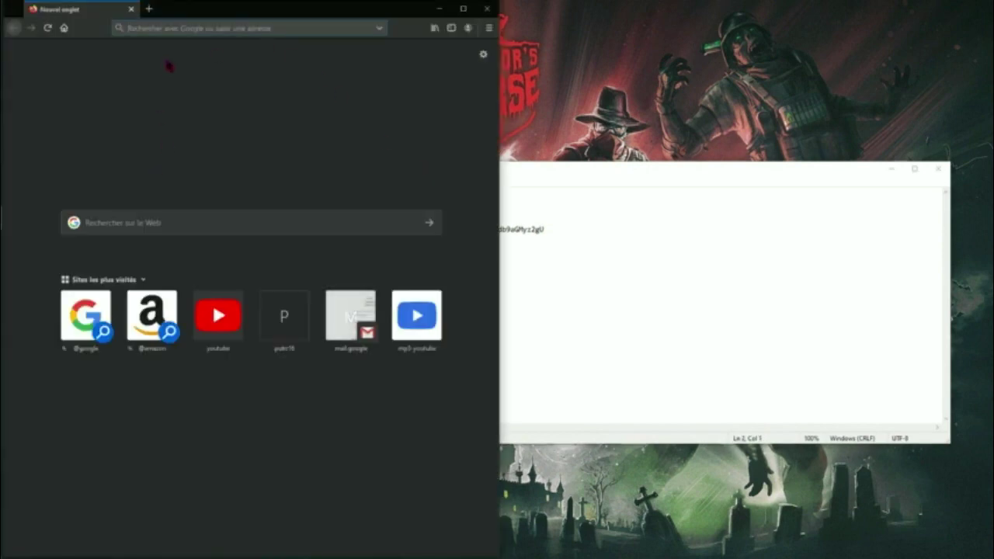
# Load the pasted fnbr.co PNG listing, briefly opening the Servo glider page
pyautogui.rightClick(173, 29)
pyautogui.click(208, 76)
pyautogui.click(228, 48)
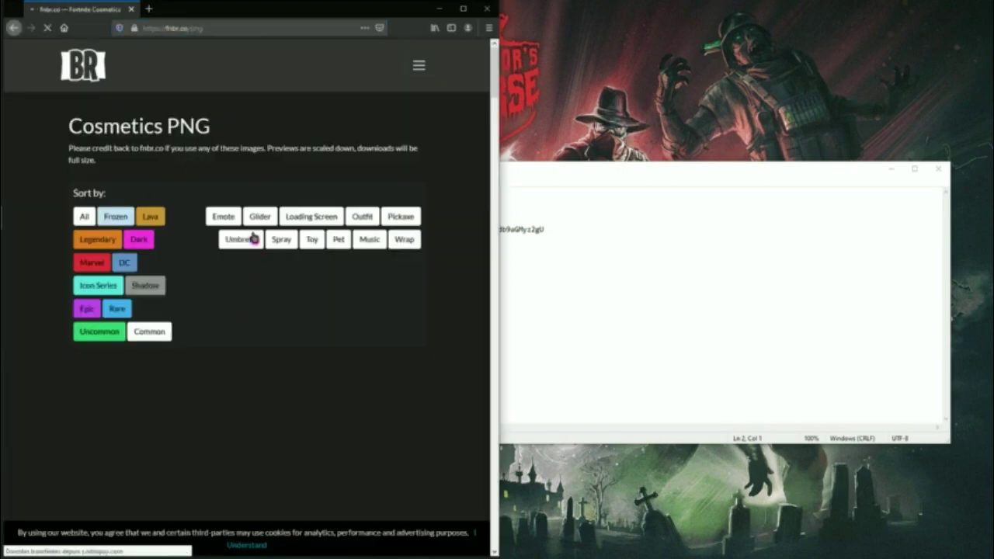
pyautogui.click(253, 237)
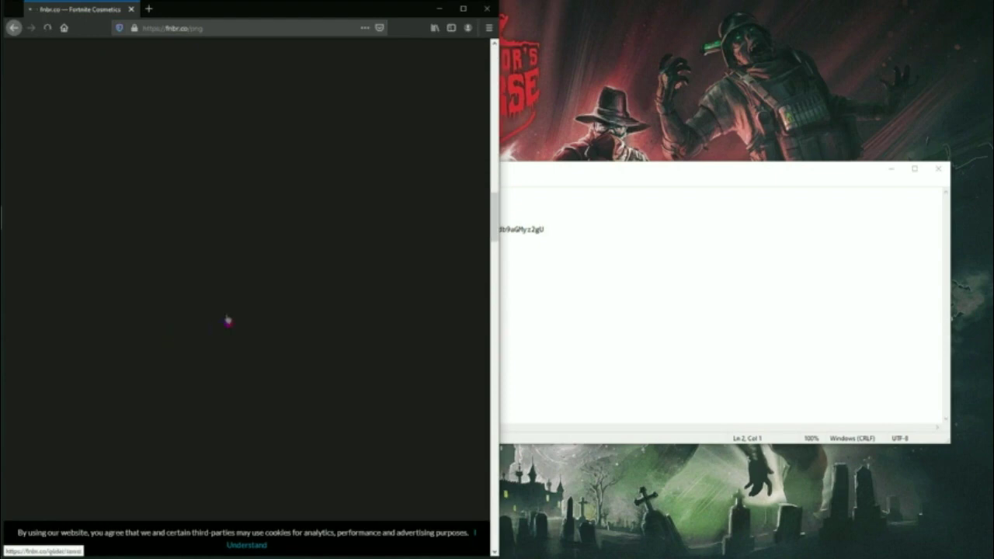
pyautogui.click(14, 28)
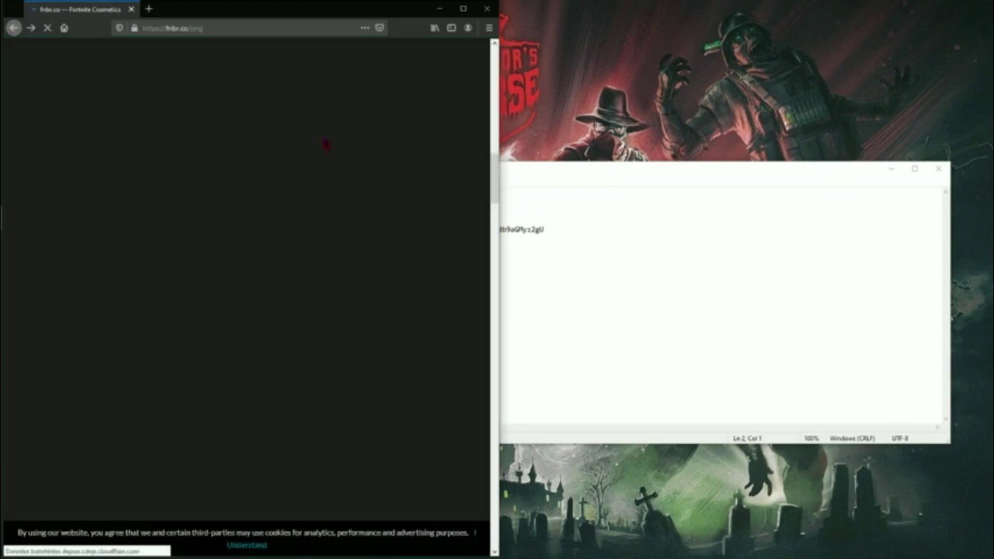
# Browse past the Hacivat outfit to the Dark Vanguard outfit page
pyautogui.click(402, 160)
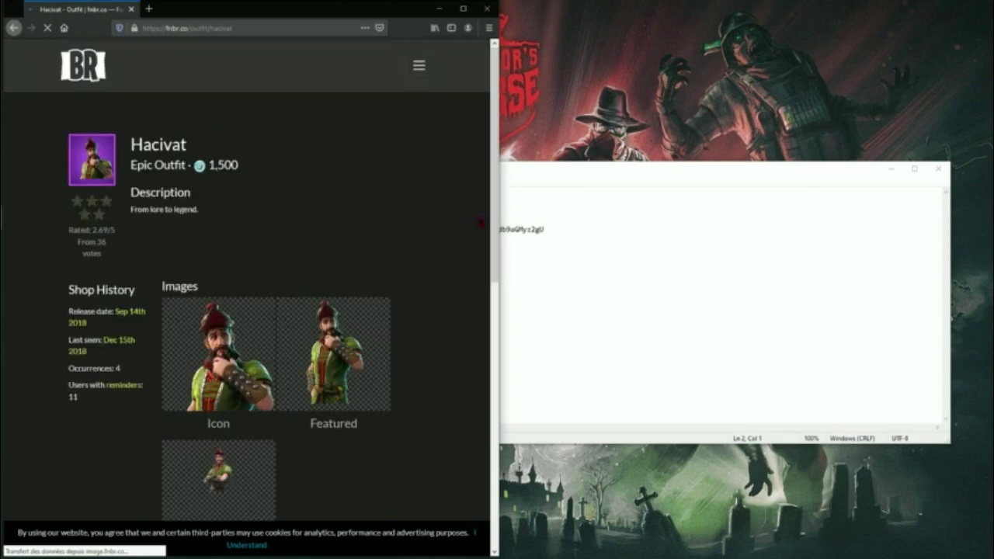
pyautogui.scroll(-6, 472, 332)
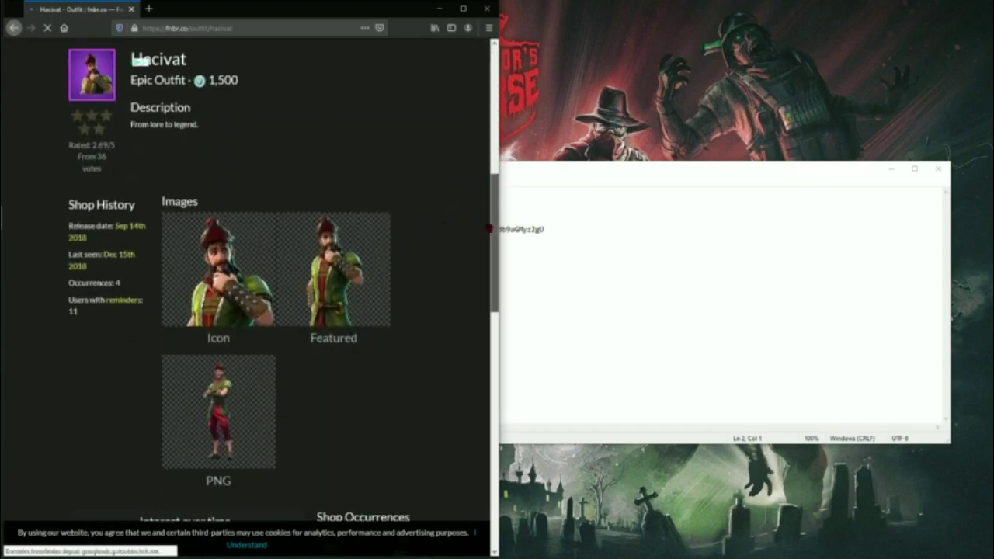
pyautogui.scroll(-5, 472, 332)
pyautogui.scroll(-2, 467, 368)
pyautogui.scroll(-1, 467, 368)
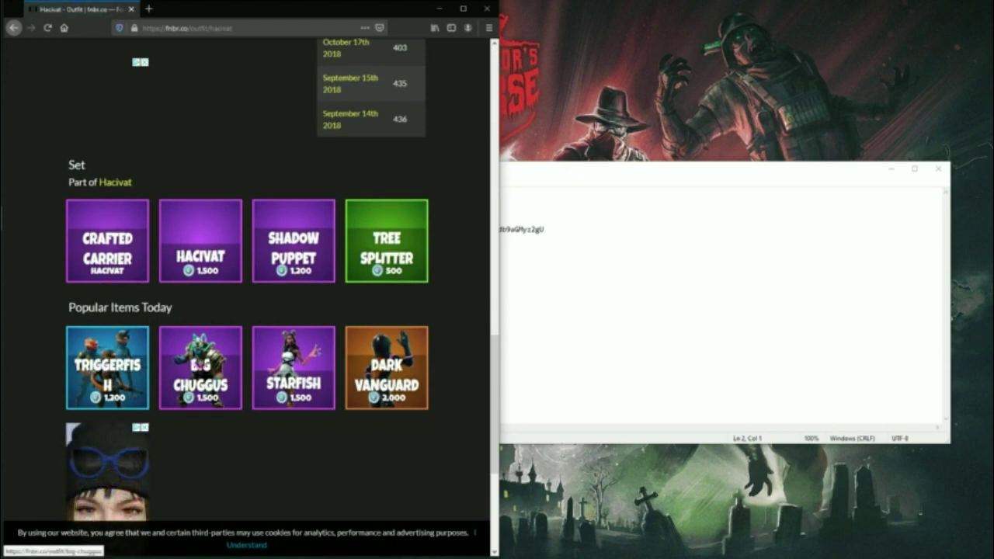
pyautogui.click(394, 370)
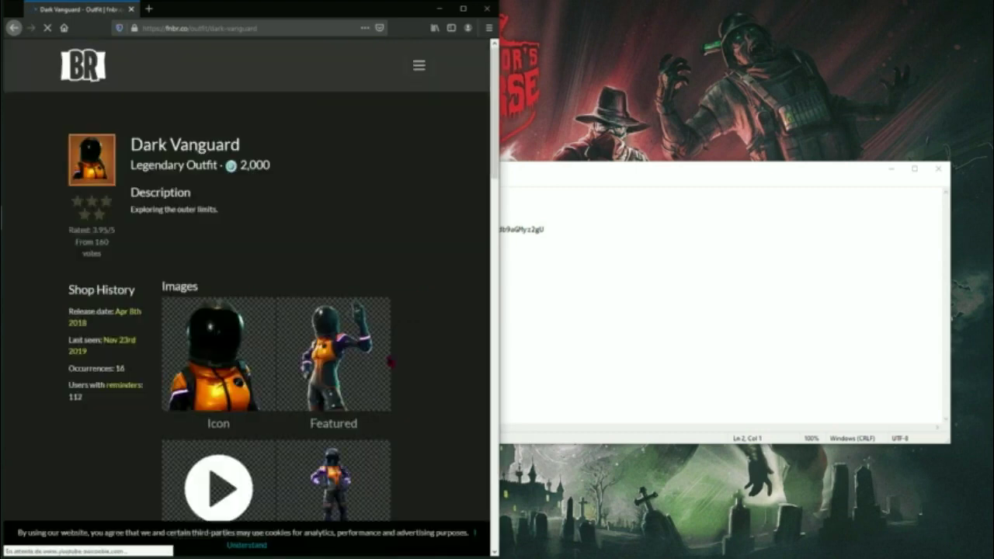
# Save the Dark Vanguard Featured image to the desktop (Bureau) as Mytpn
pyautogui.scroll(-3, 390, 362)
pyautogui.scroll(-3, 391, 362)
pyautogui.scroll(7, 344, 288)
pyautogui.scroll(-3, 344, 288)
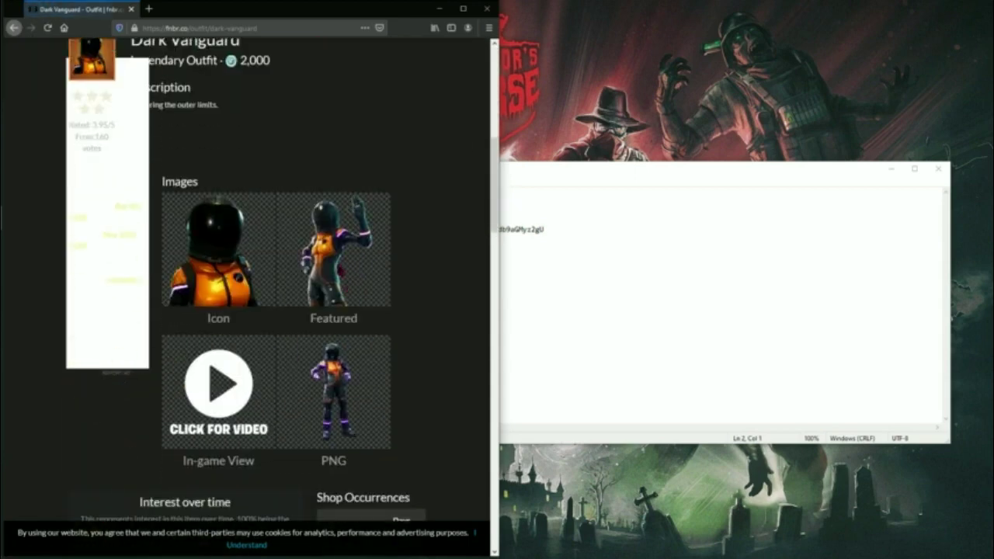
pyautogui.rightClick(339, 261)
pyautogui.click(455, 306)
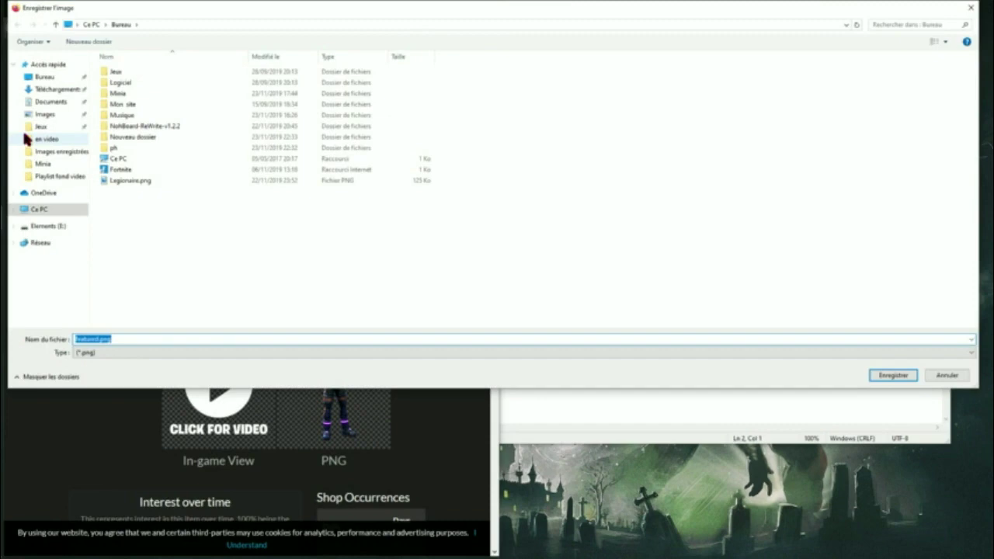
pyautogui.click(44, 76)
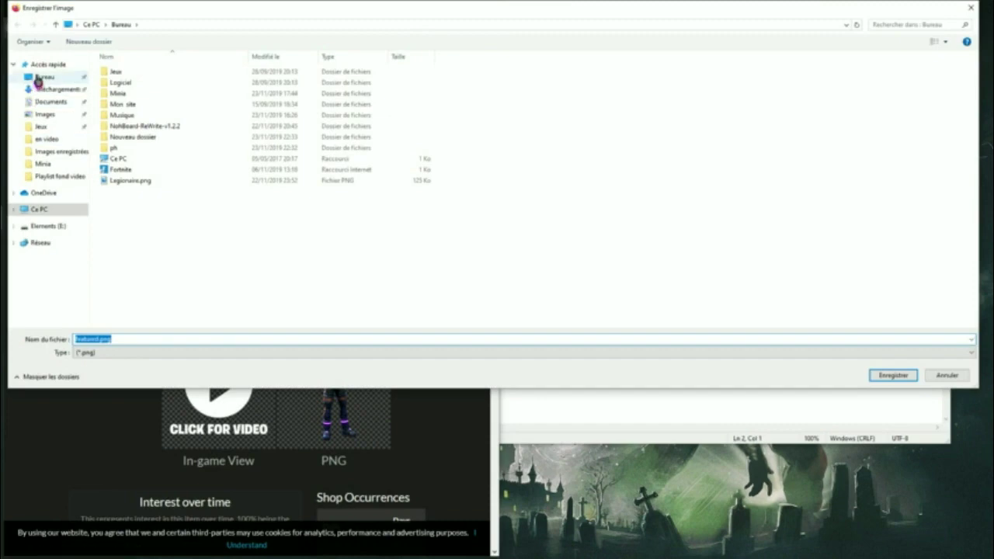
pyautogui.click(134, 339)
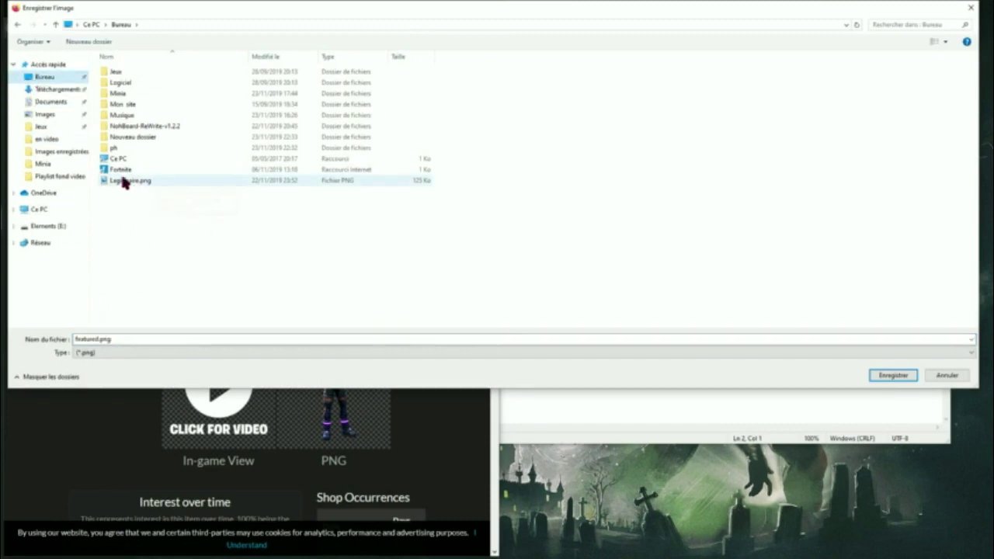
pyautogui.hotkey('ctrl', 'a')
pyautogui.write('Mytpn')
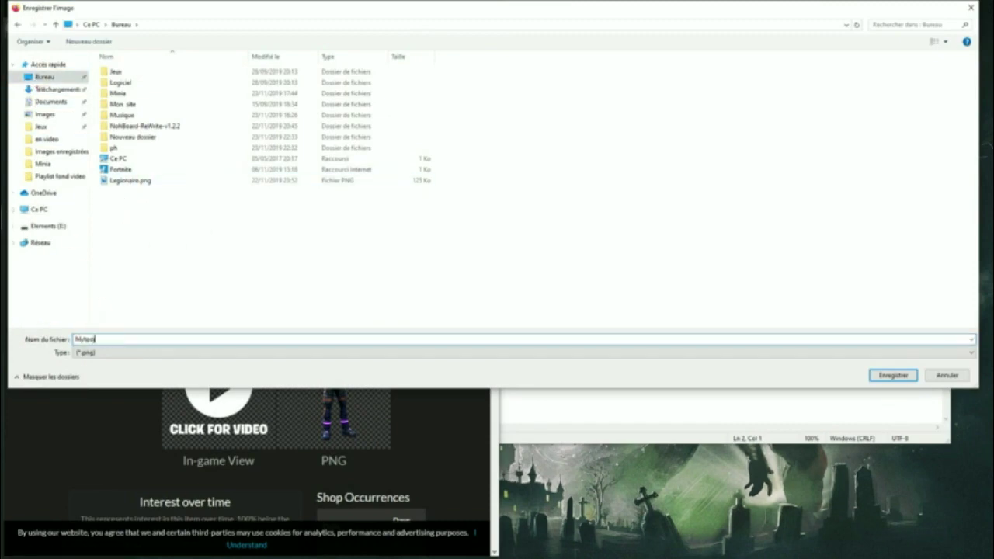
pyautogui.click(901, 378)
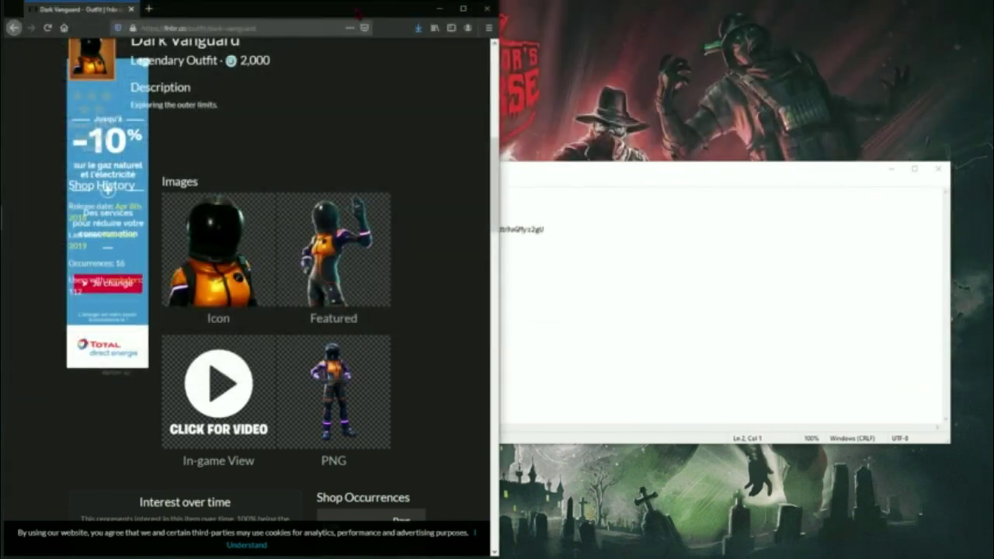
# Load the Google Drive link from Notepad in a new tab and enter Wallpaper/Thumbnail Pack
pyautogui.click(438, 9)
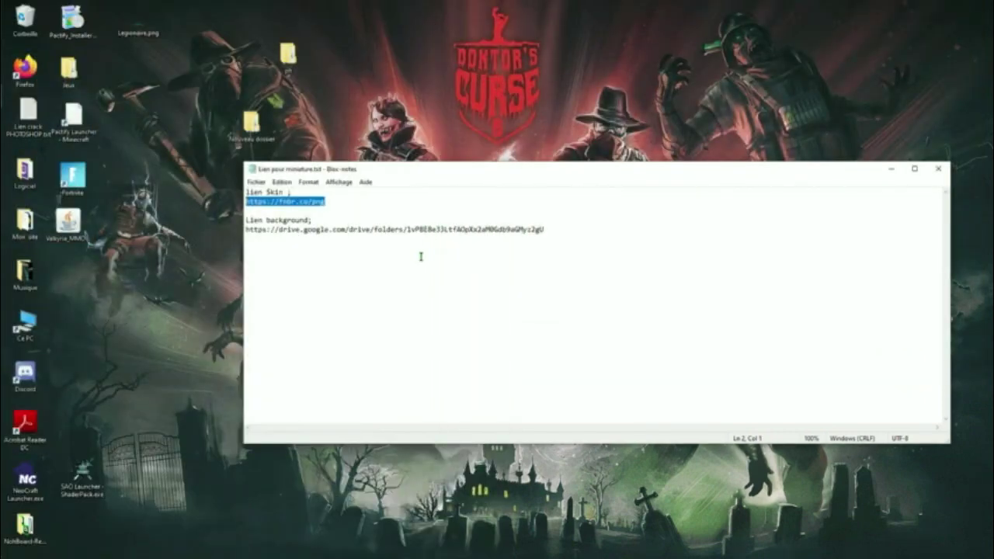
pyautogui.moveTo(545, 231); pyautogui.dragTo(245, 228)
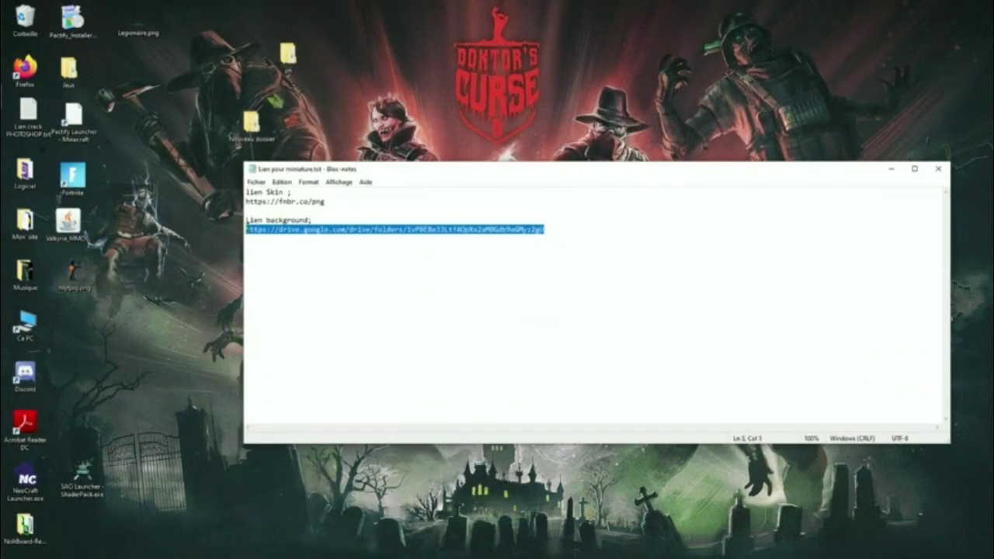
pyautogui.click(13, 216)
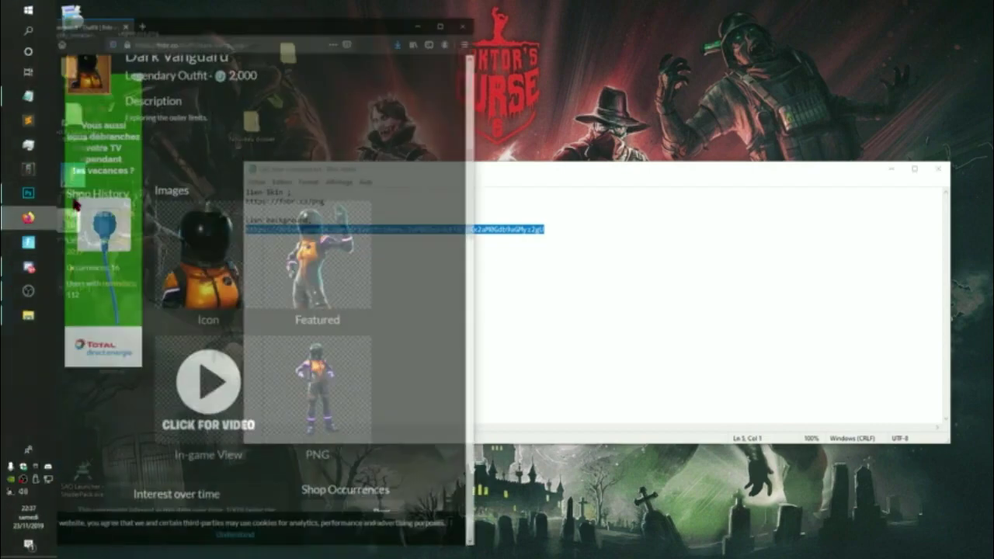
pyautogui.click(148, 8)
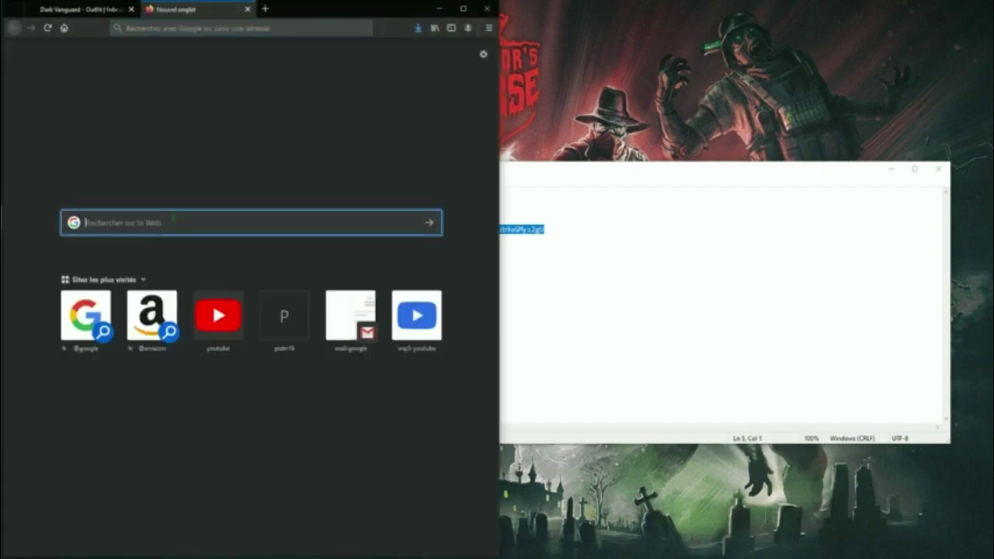
pyautogui.hotkey('ctrl', 'v')
pyautogui.press('Return')
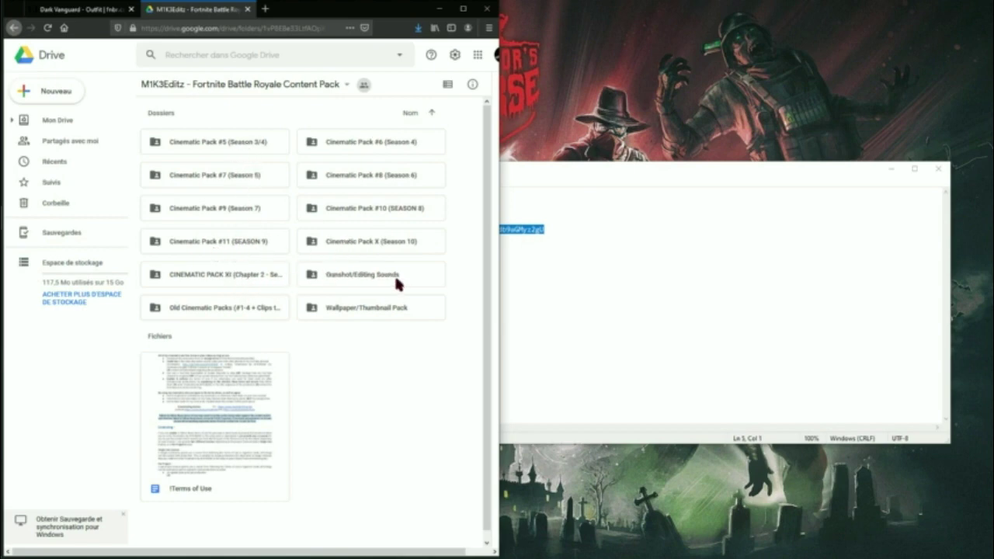
pyautogui.doubleClick(314, 311)
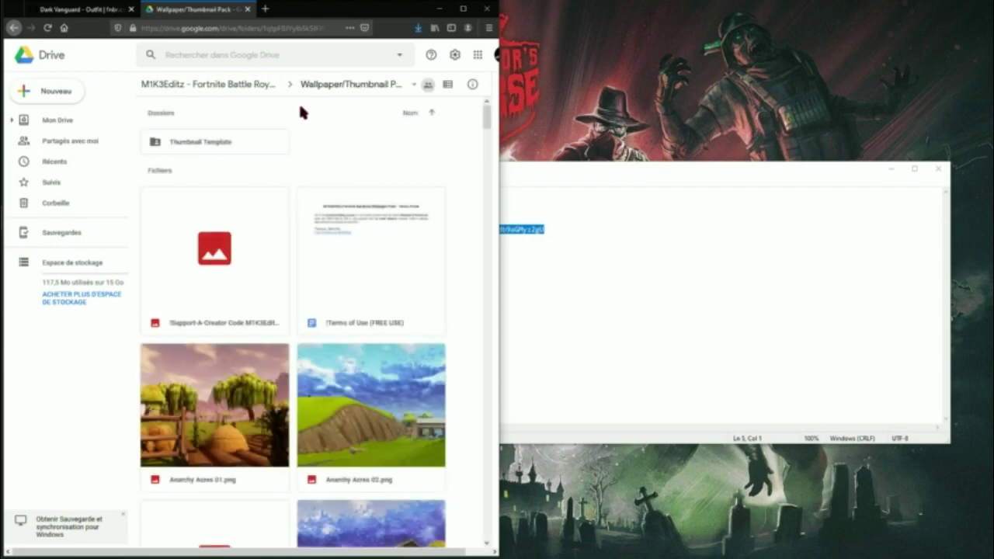
# Scroll through the Wallpaper/Thumbnail Pack grid to review the available wallpapers
pyautogui.scroll(-5, 301, 113)
pyautogui.scroll(-5, 303, 113)
pyautogui.scroll(-3, 306, 111)
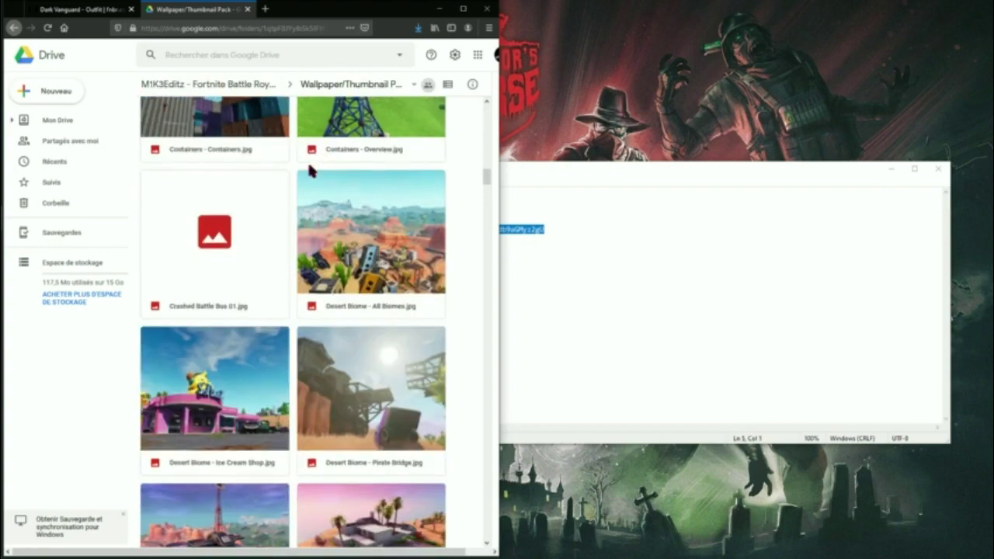
pyautogui.scroll(-3, 310, 166)
pyautogui.scroll(-5, 303, 249)
pyautogui.scroll(-4, 326, 318)
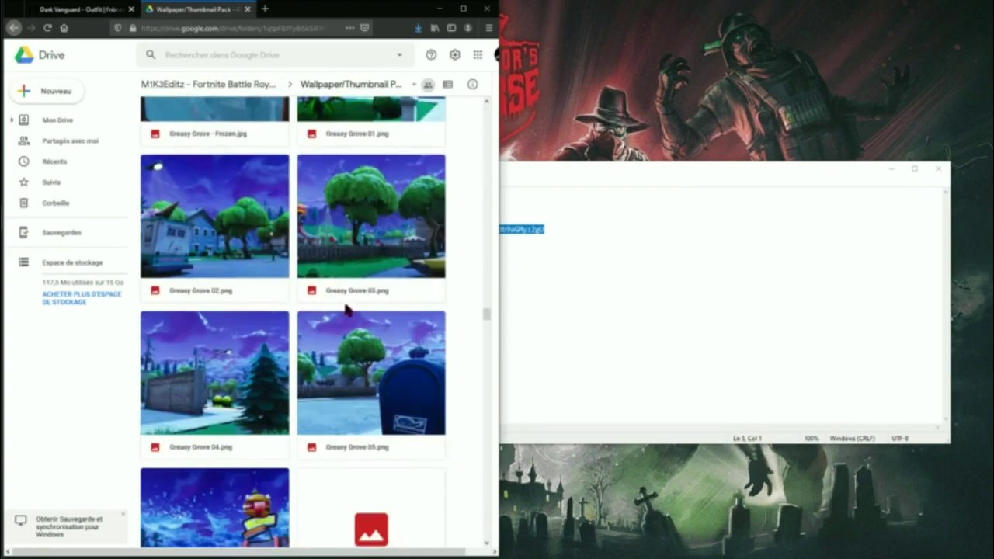
pyautogui.scroll(4, 385, 266)
pyautogui.scroll(3, 384, 263)
pyautogui.scroll(-10, 389, 260)
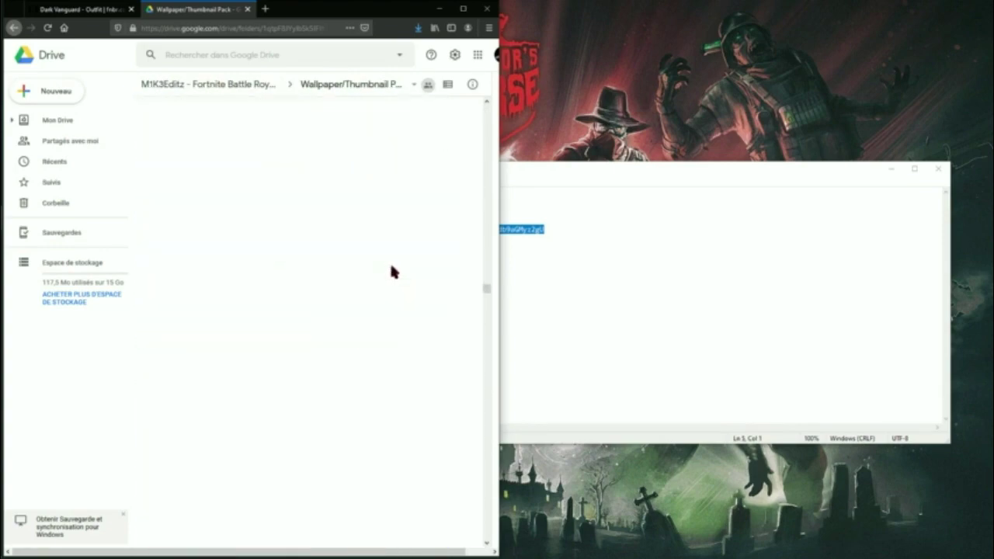
pyautogui.moveTo(487, 264)
pyautogui.mouseDown()
pyautogui.moveTo(486, 289)
pyautogui.moveTo(490, 107)
pyautogui.moveTo(465, 422)
pyautogui.moveTo(494, 549)
pyautogui.moveTo(492, 116)
pyautogui.moveTo(496, 548)
pyautogui.moveTo(480, 142)
pyautogui.mouseUp()
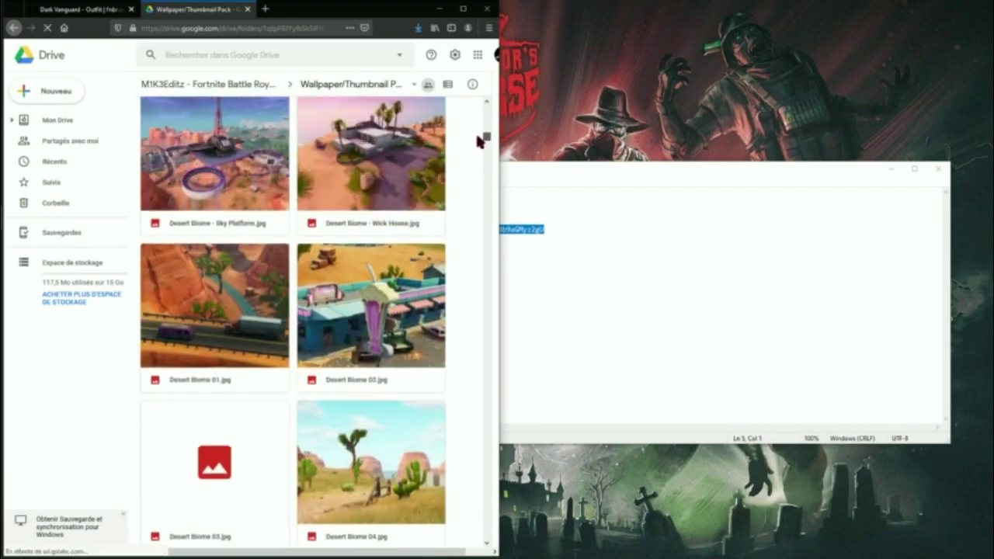
pyautogui.scroll(2, 365, 194)
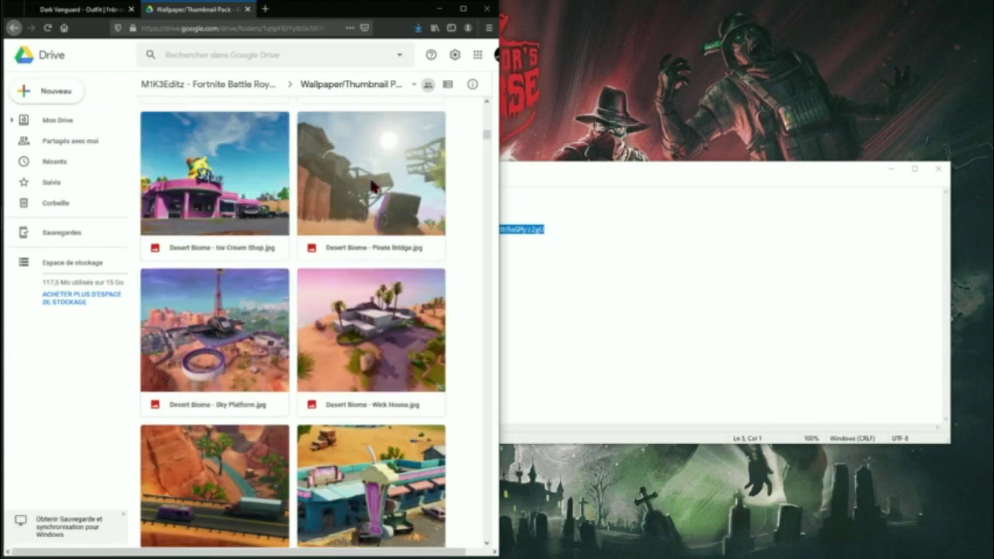
pyautogui.scroll(3, 371, 188)
pyautogui.scroll(3, 233, 306)
pyautogui.scroll(3, 244, 307)
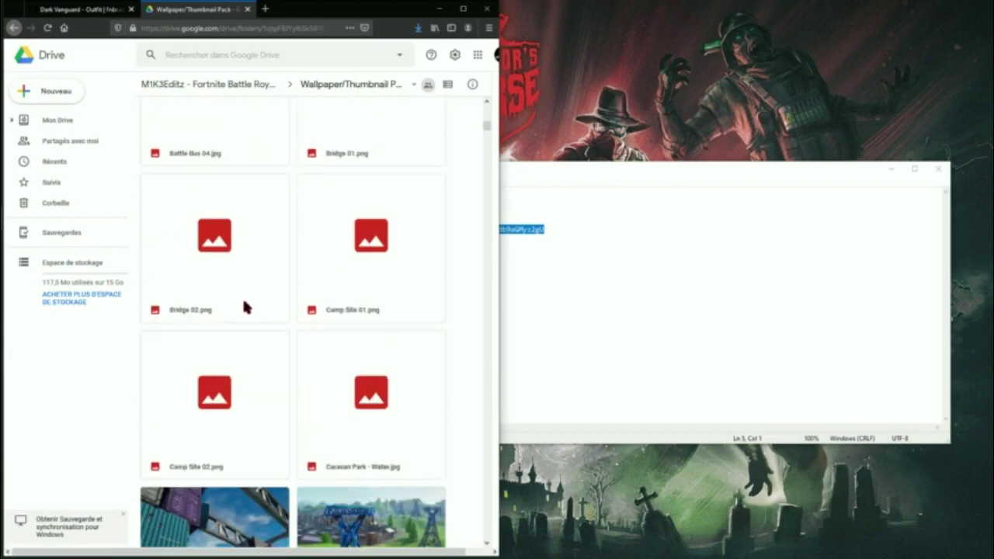
pyautogui.scroll(3, 245, 306)
pyautogui.scroll(3, 245, 298)
pyautogui.scroll(2, 243, 296)
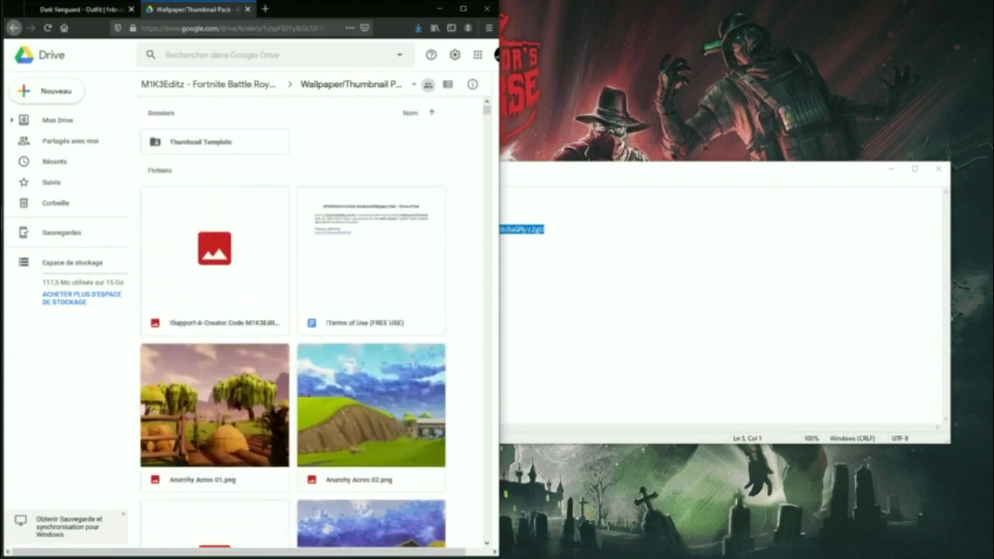
# Compare Anarchy Acres 02, 04 and 06, briefly previewing Anarchy Acres 06
pyautogui.click(368, 445)
pyautogui.scroll(-3, 365, 458)
pyautogui.scroll(-4, 361, 350)
pyautogui.click(352, 194)
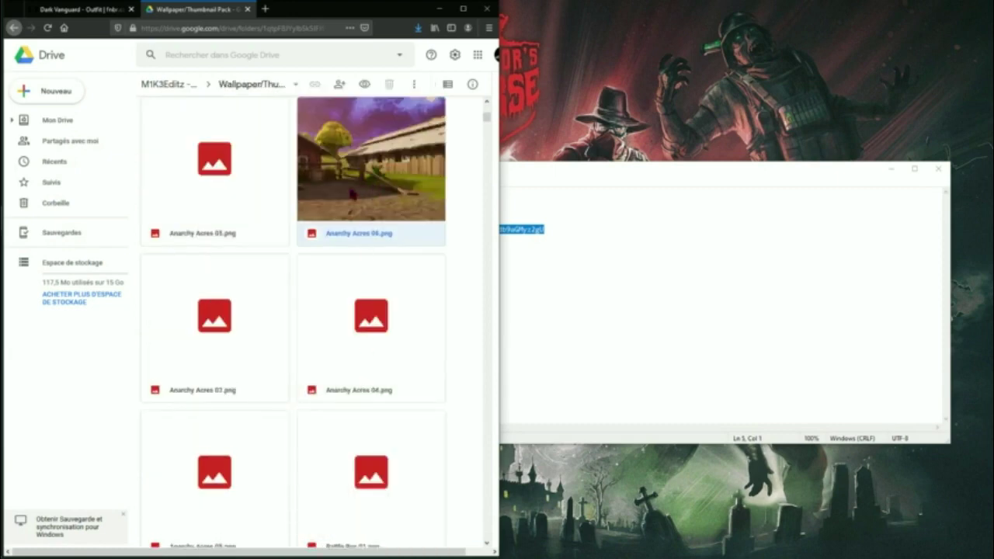
pyautogui.scroll(10, 366, 198)
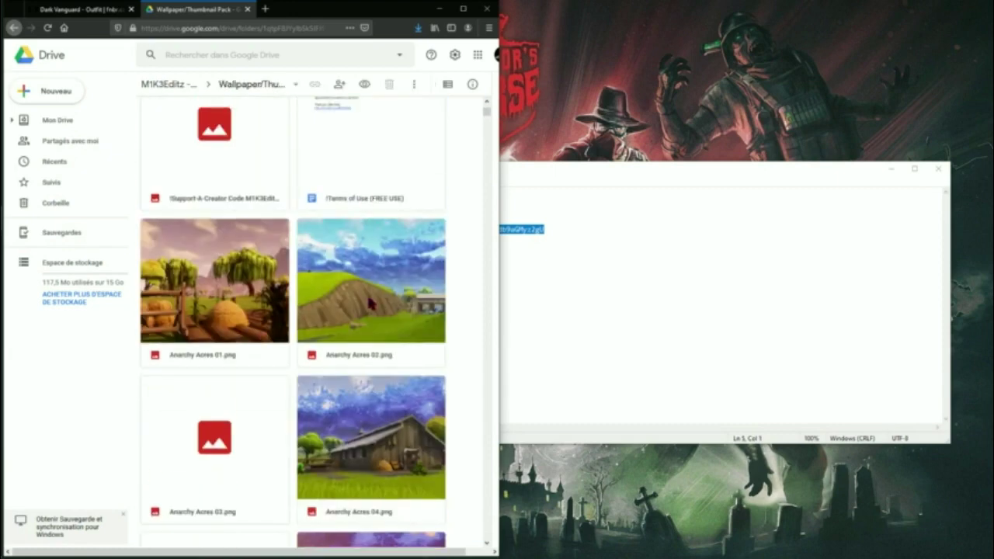
pyautogui.scroll(-3, 371, 303)
pyautogui.scroll(-3, 365, 233)
pyautogui.click(345, 206)
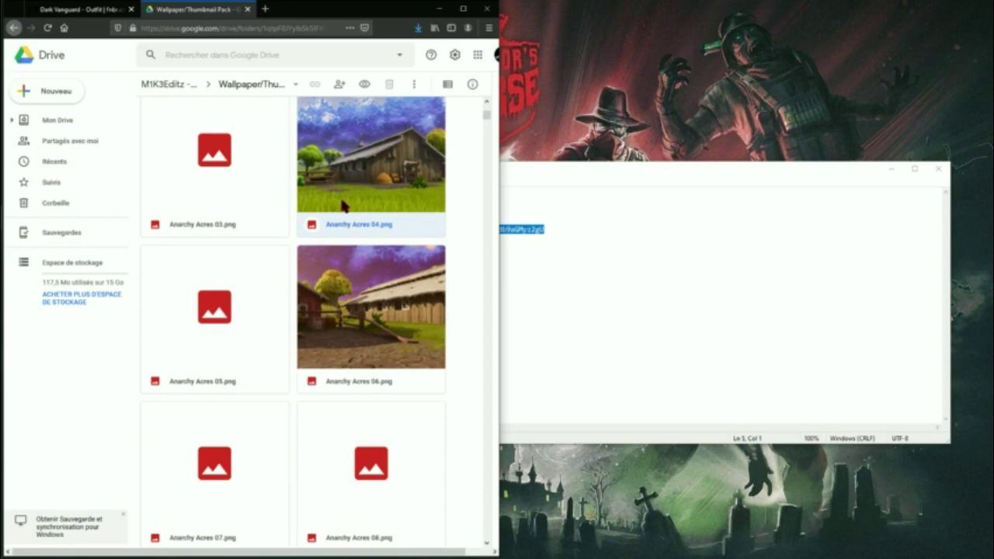
pyautogui.scroll(3, 344, 205)
pyautogui.scroll(7, 365, 342)
pyautogui.scroll(-3, 365, 311)
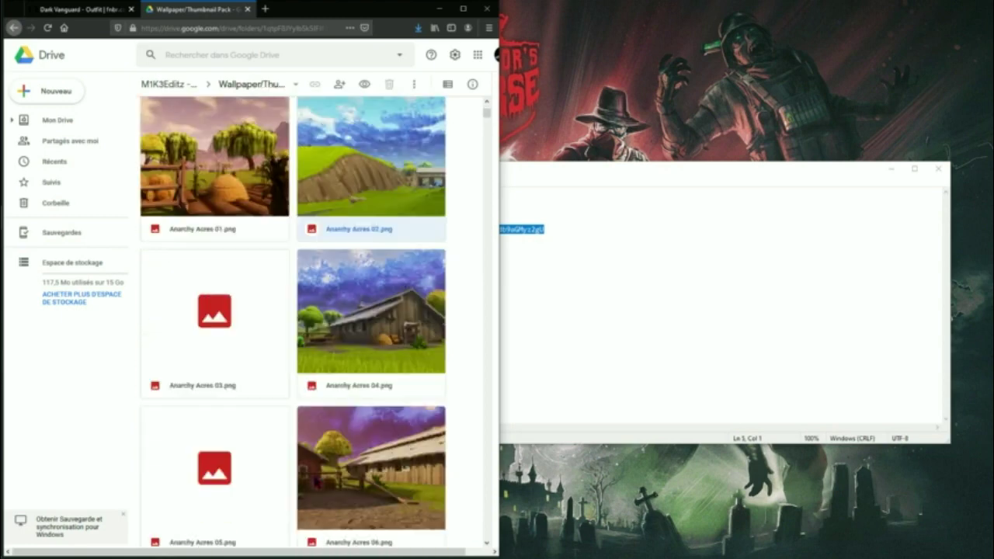
pyautogui.press('Down')
pyautogui.press('Down')
pyautogui.doubleClick(333, 219)
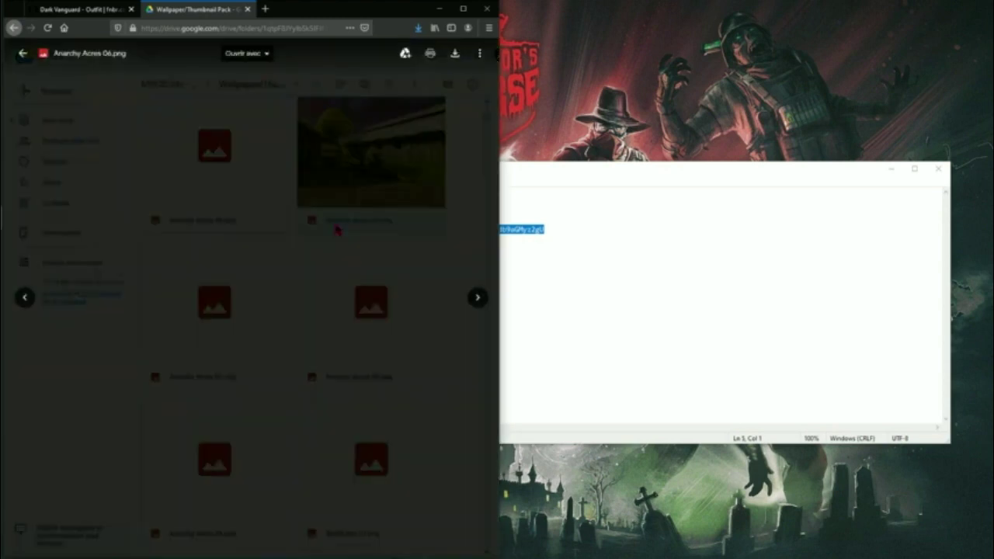
pyautogui.press('Escape')
# Select Anarchy Acres 02.png in the grid and open its full preview
pyautogui.scroll(5, 400, 185)
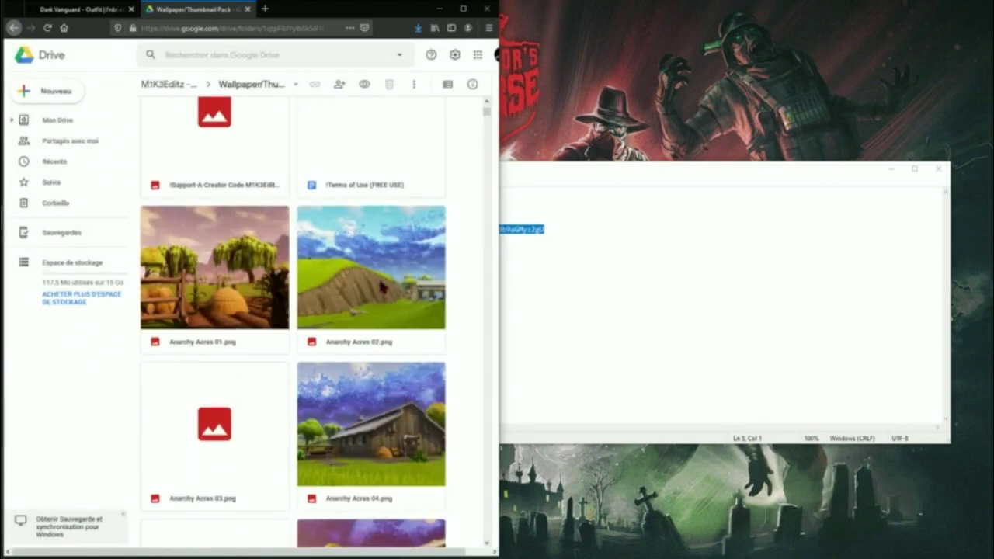
pyautogui.click(382, 284)
pyautogui.press('Down')
pyautogui.scroll(5, 350, 195)
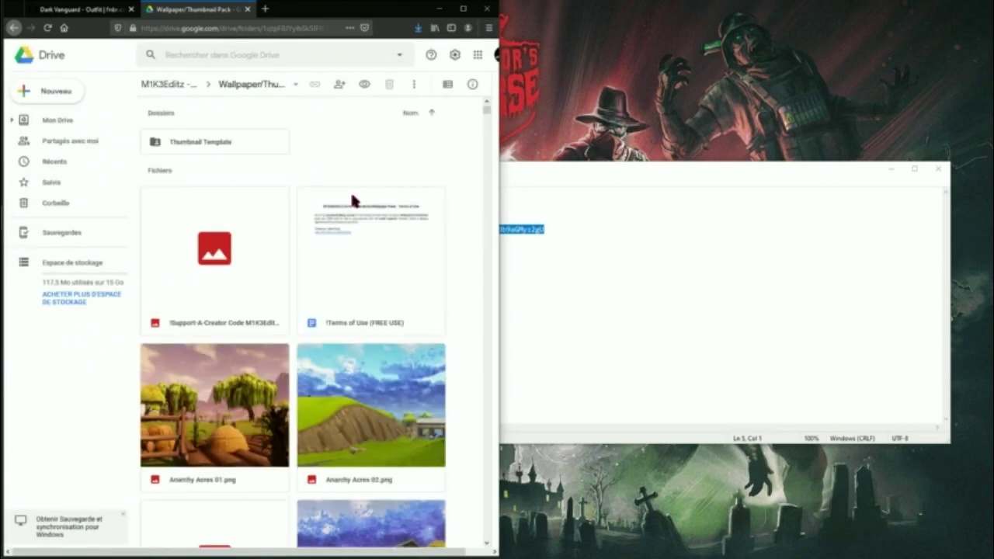
pyautogui.scroll(-3, 388, 373)
pyautogui.scroll(-2, 388, 362)
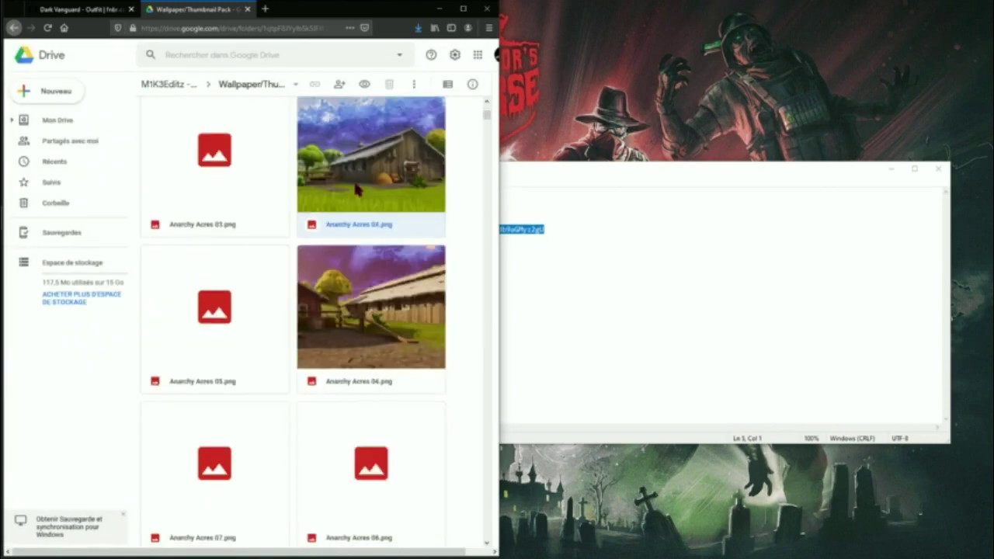
pyautogui.scroll(5, 356, 186)
pyautogui.click(392, 112)
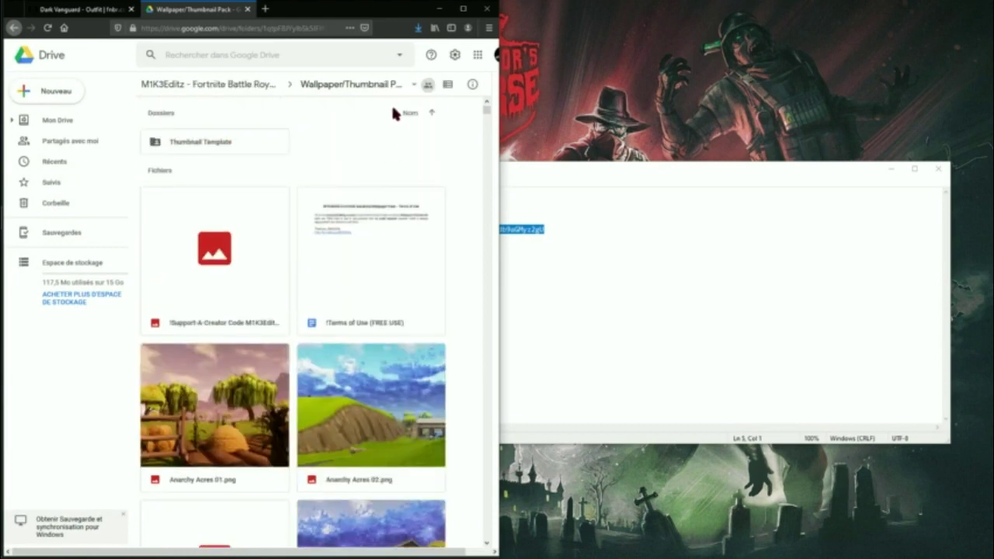
pyautogui.click(400, 369)
pyautogui.scroll(-3, 401, 369)
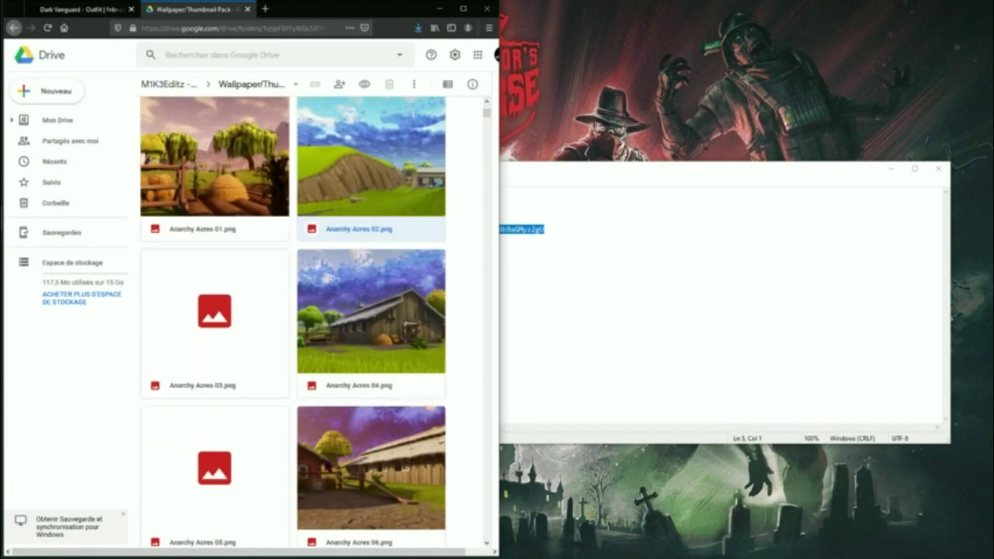
pyautogui.doubleClick(315, 232)
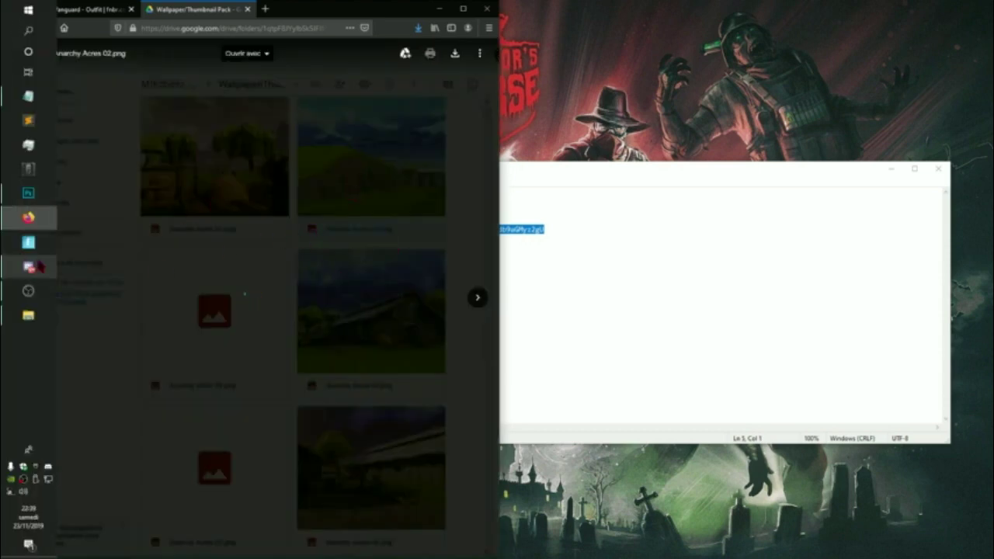
# Download Anarchy Acres 02.png, opening it in Photos, and close OBS Studio
pyautogui.click(893, 168)
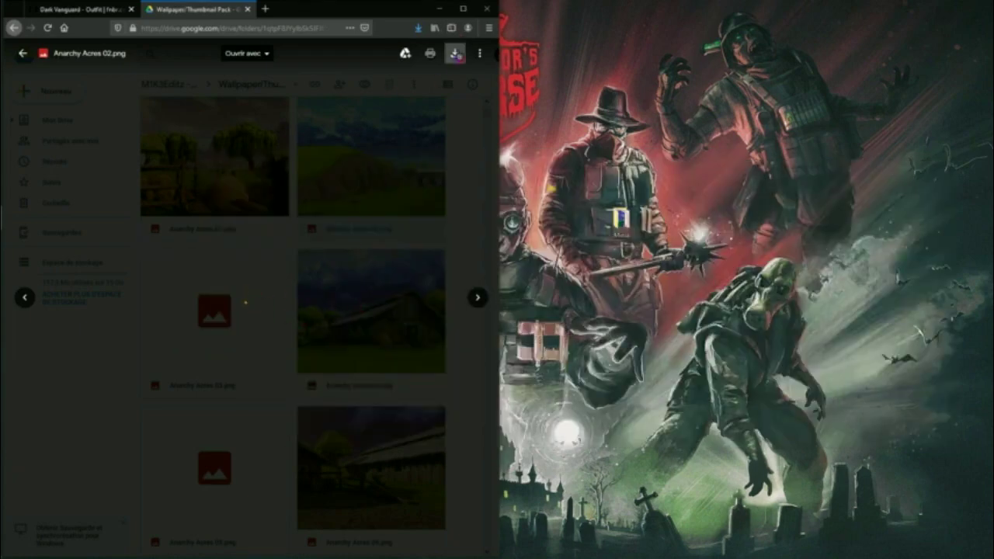
pyautogui.click(454, 53)
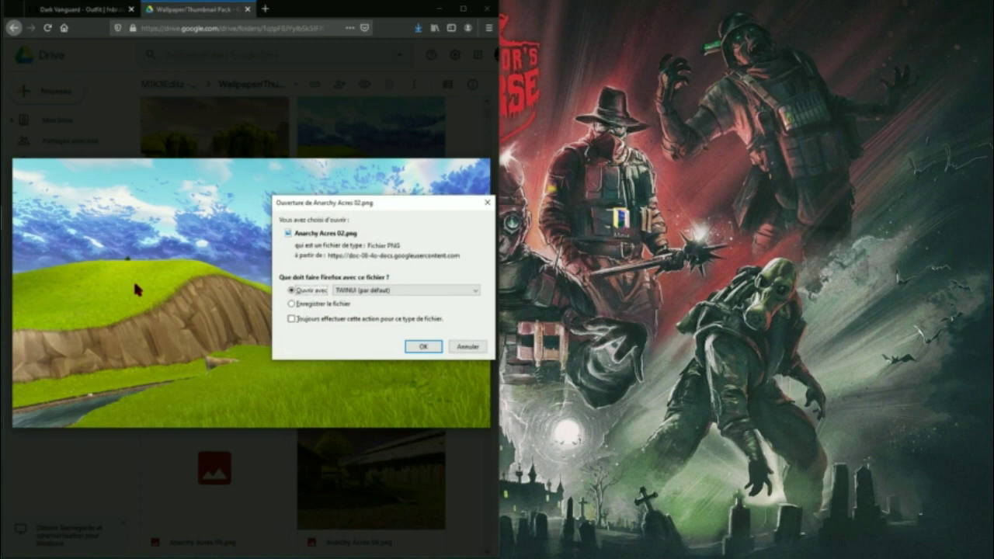
pyautogui.click(411, 347)
pyautogui.click(418, 28)
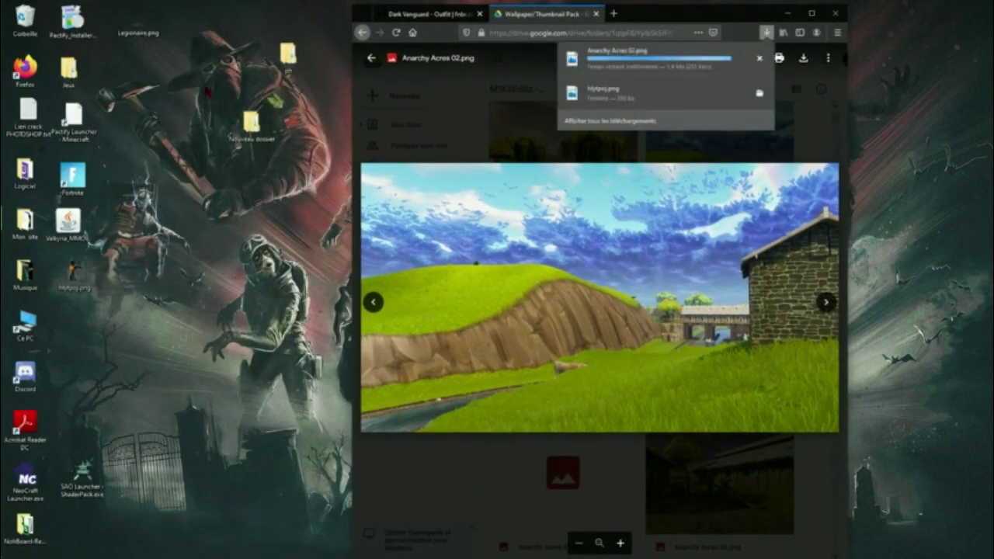
pyautogui.click(14, 291)
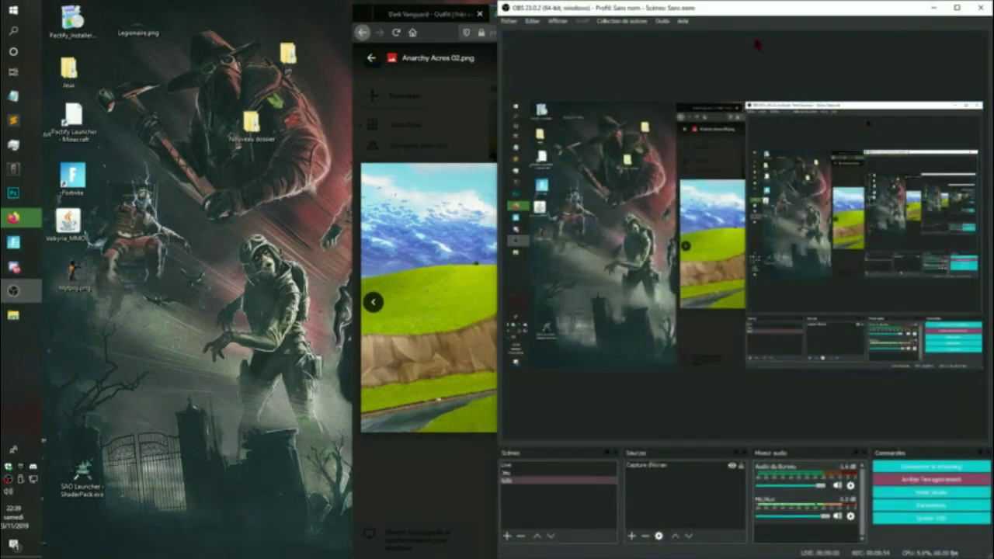
pyautogui.click(977, 7)
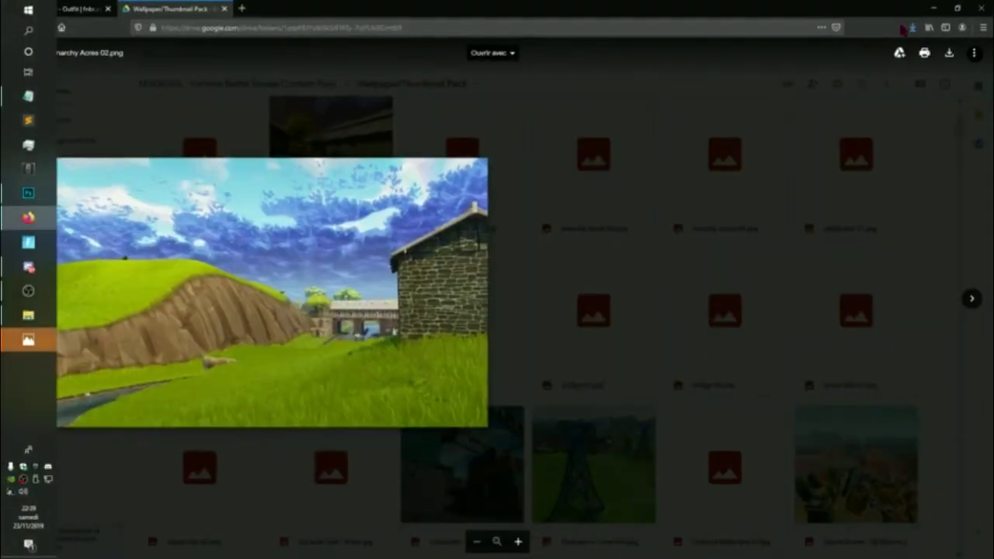
# Drag the downloaded Anarchy Acres 02.png onto the desktop, close Photos, return to Photoshop
pyautogui.click(907, 28)
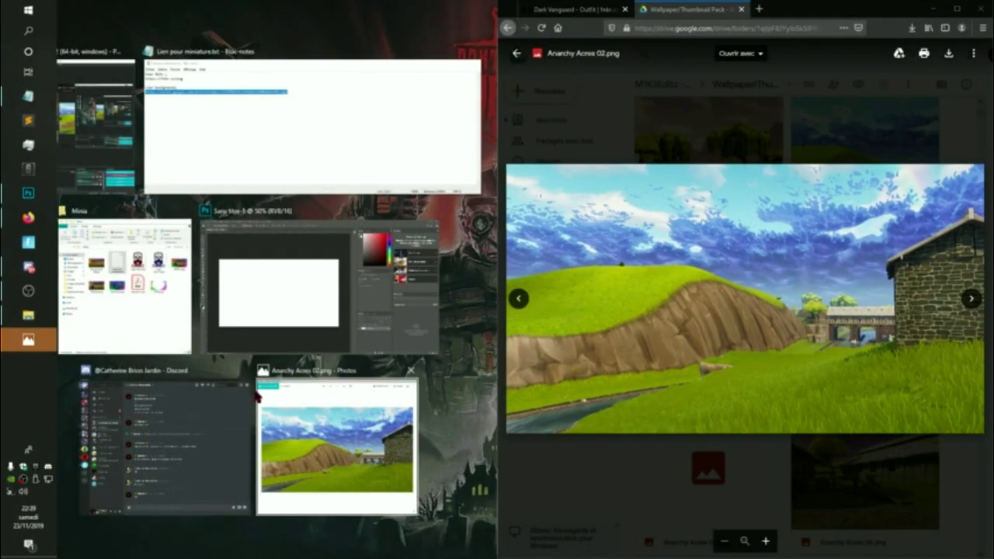
pyautogui.click(272, 400)
pyautogui.click(911, 27)
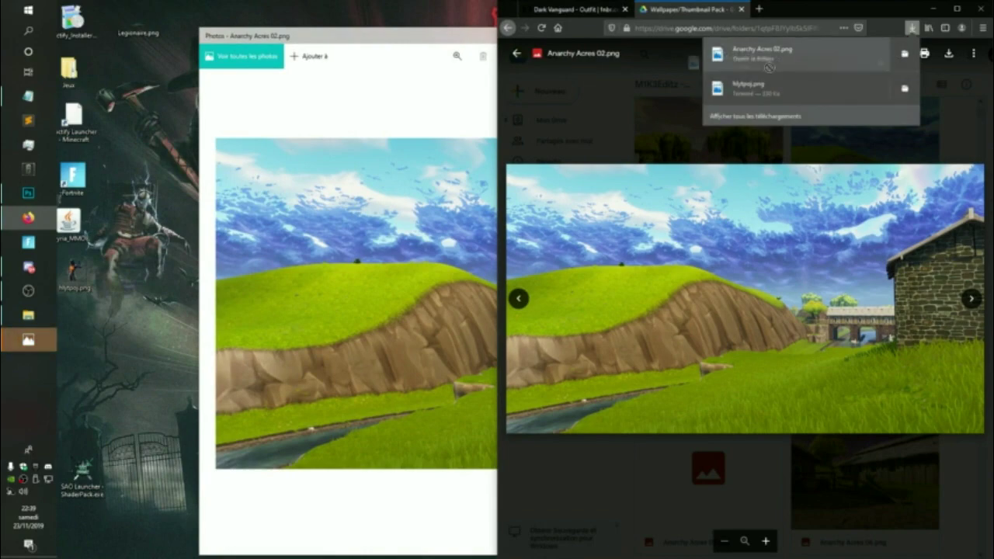
pyautogui.moveTo(769, 66); pyautogui.dragTo(141, 55)
pyautogui.moveTo(479, 49); pyautogui.dragTo(468, 41)
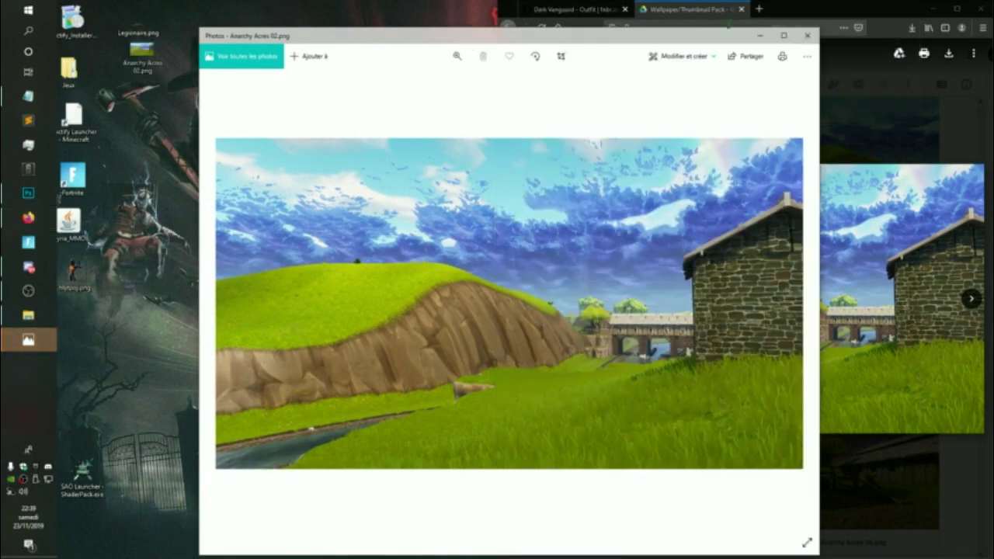
pyautogui.click(806, 35)
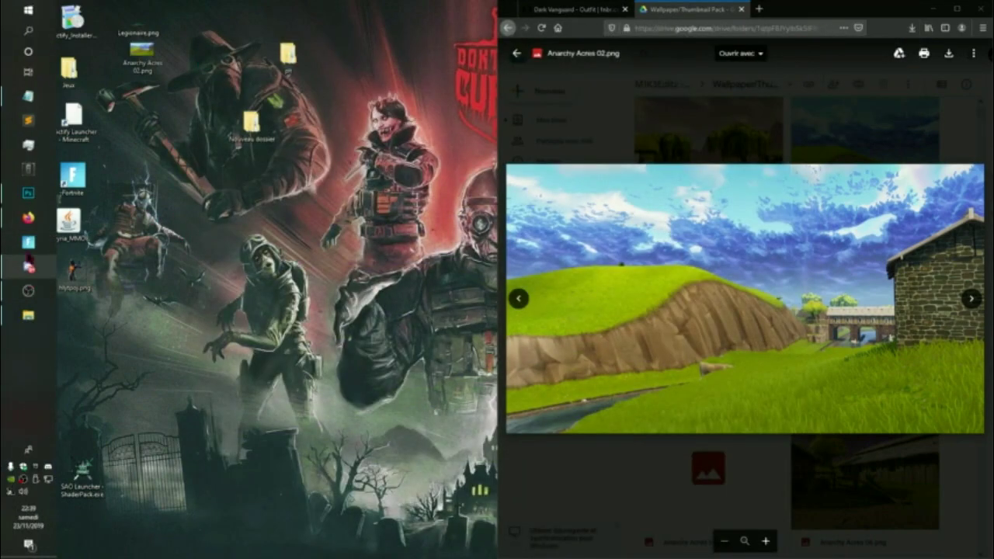
pyautogui.click(29, 192)
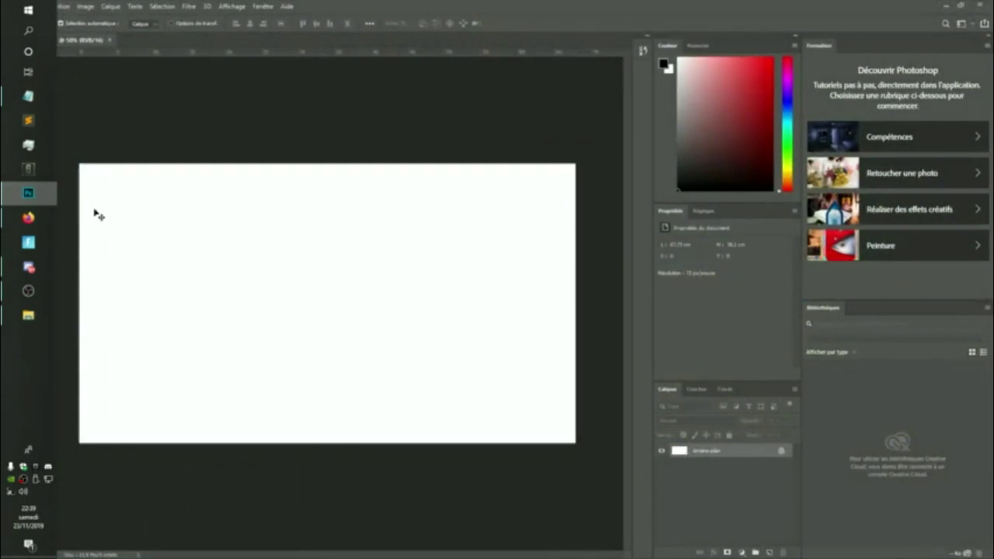
# Add an empty Calque 1 layer above Arrière-plan, undoing an accidental layer group
pyautogui.click(755, 552)
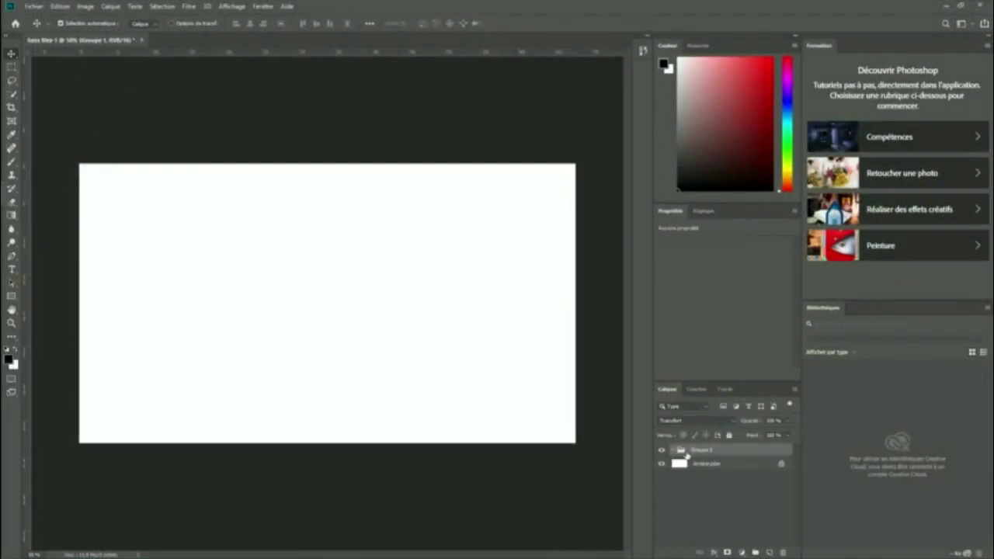
pyautogui.hotkey('ctrl', 'z')
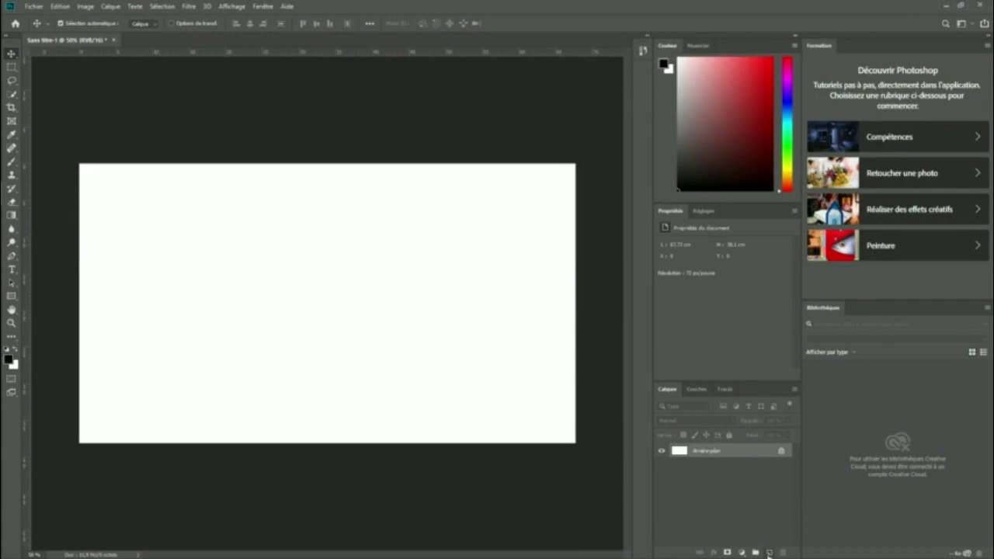
pyautogui.click(769, 552)
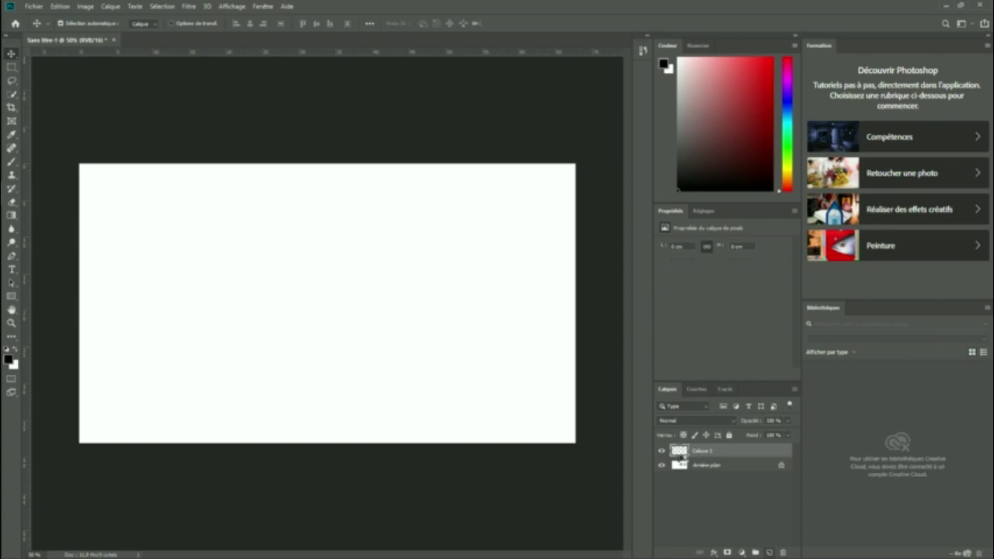
pyautogui.click(709, 452)
pyautogui.click(704, 466)
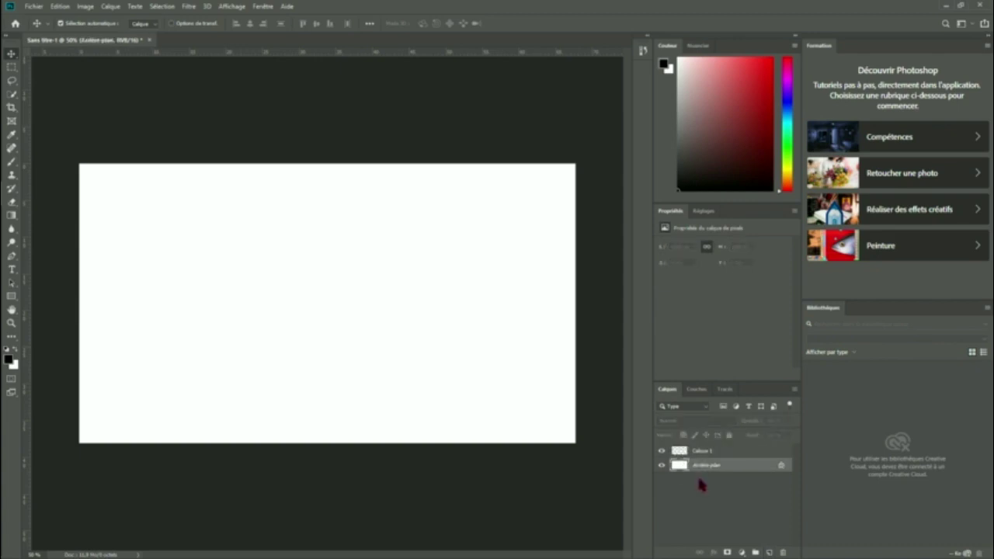
pyautogui.click(37, 7)
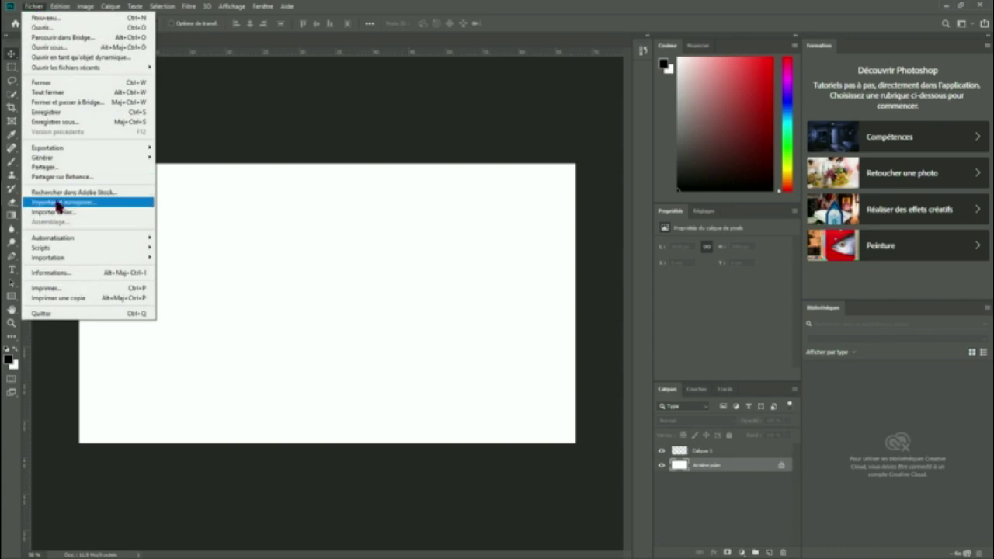
# Place Anarchy Acres 02.png from the desktop as an embedded layer
pyautogui.click(92, 204)
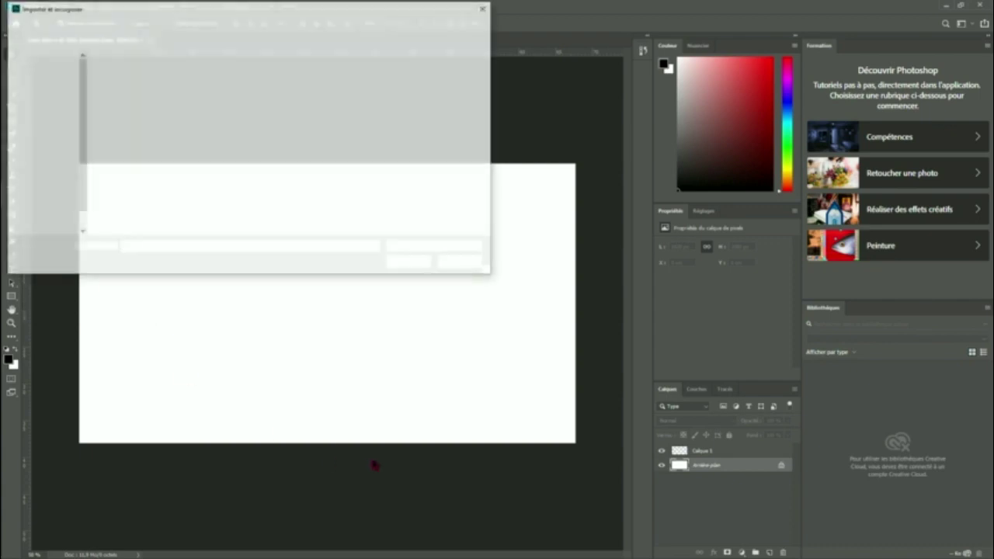
pyautogui.click(43, 77)
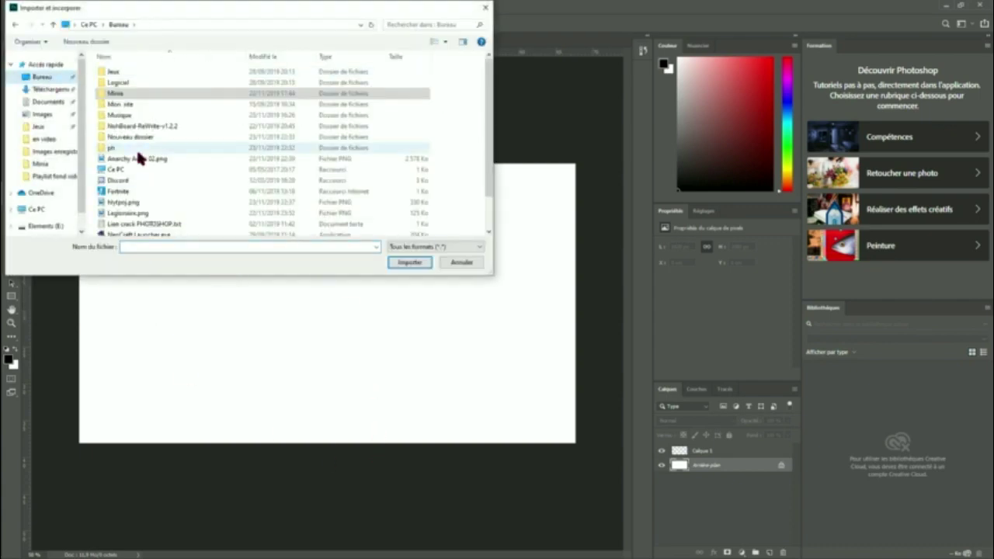
pyautogui.scroll(-1, 140, 156)
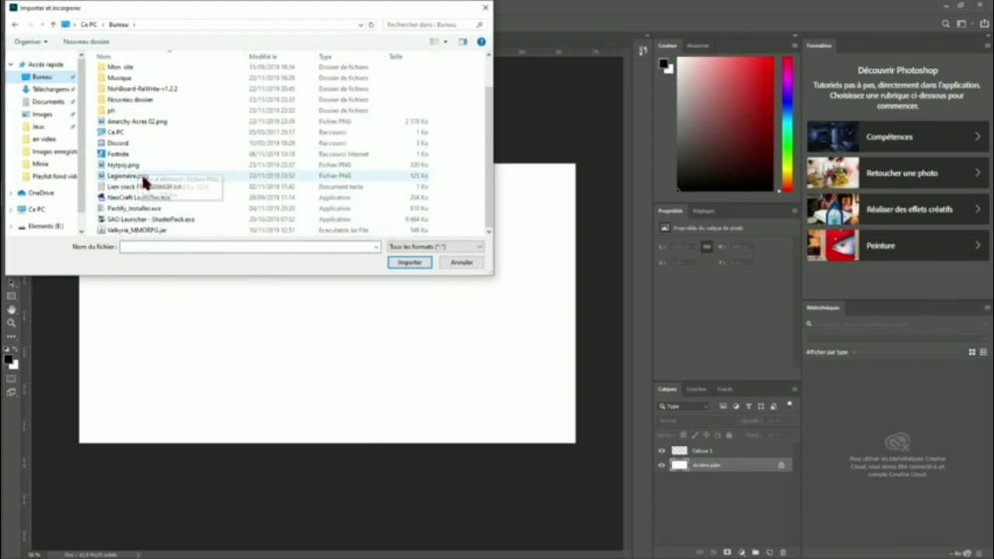
pyautogui.click(131, 122)
pyautogui.click(396, 261)
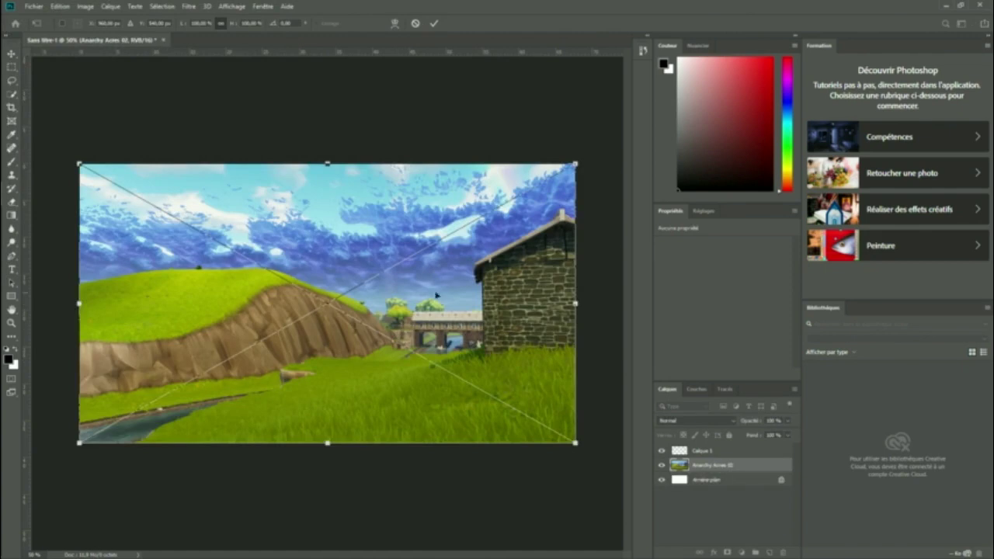
# Stretch the landscape image from its corner to fill the canvas and commit
pyautogui.moveTo(576, 164); pyautogui.dragTo(442, 156)
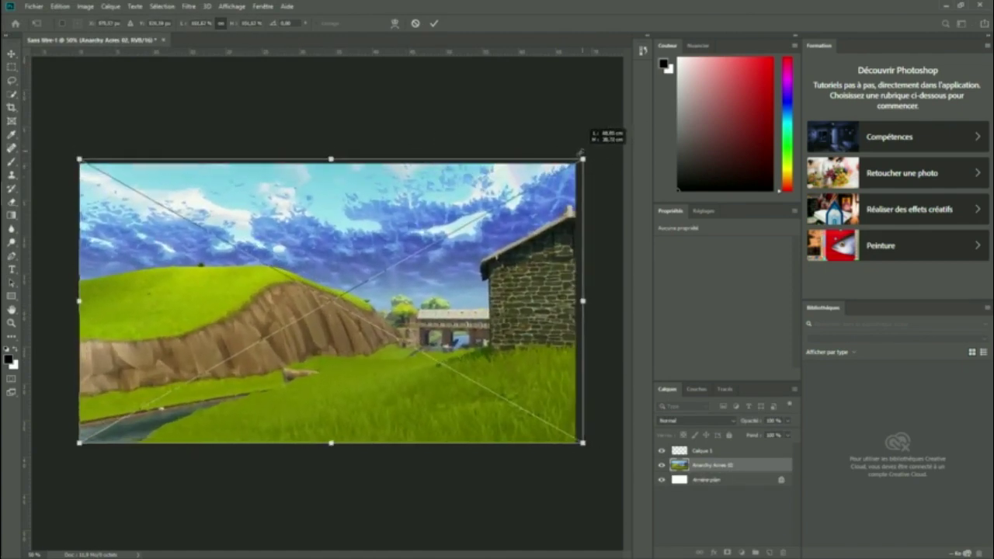
pyautogui.moveTo(443, 157)
pyautogui.mouseDown()
pyautogui.moveTo(571, 161)
pyautogui.moveTo(536, 291)
pyautogui.moveTo(254, 186)
pyautogui.mouseUp()
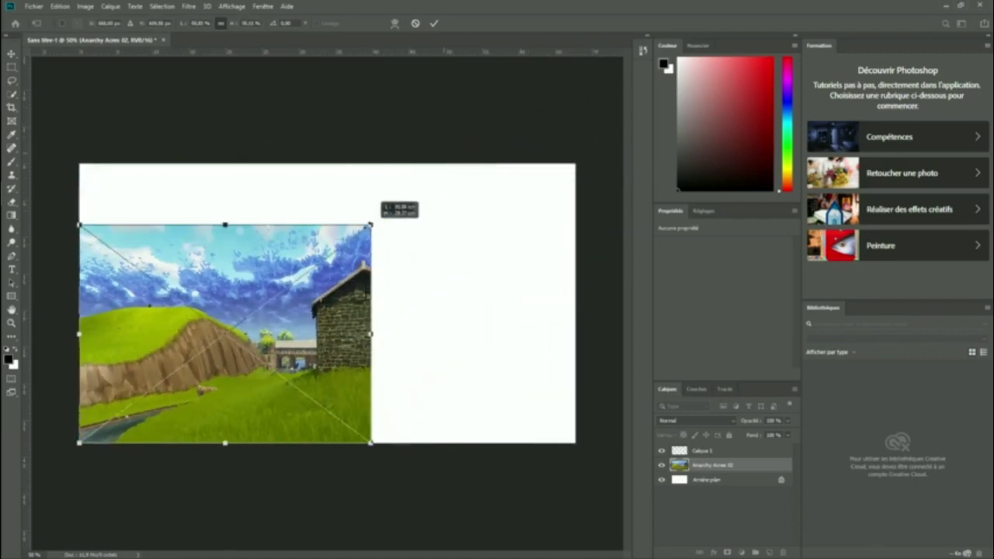
pyautogui.moveTo(254, 187)
pyautogui.mouseDown()
pyautogui.moveTo(439, 15)
pyautogui.moveTo(140, 15)
pyautogui.moveTo(269, 40)
pyautogui.moveTo(515, 37)
pyautogui.moveTo(489, 37)
pyautogui.mouseUp()
pyautogui.press('Return')
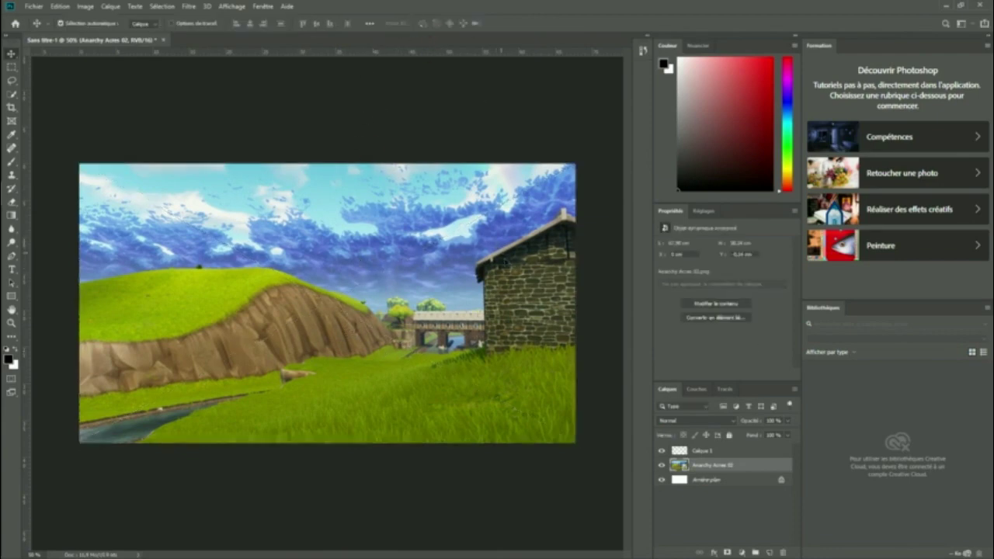
# Draw a black Rectangle 1 shape over most of the canvas, leaving a thin wallpaper border
pyautogui.click(699, 452)
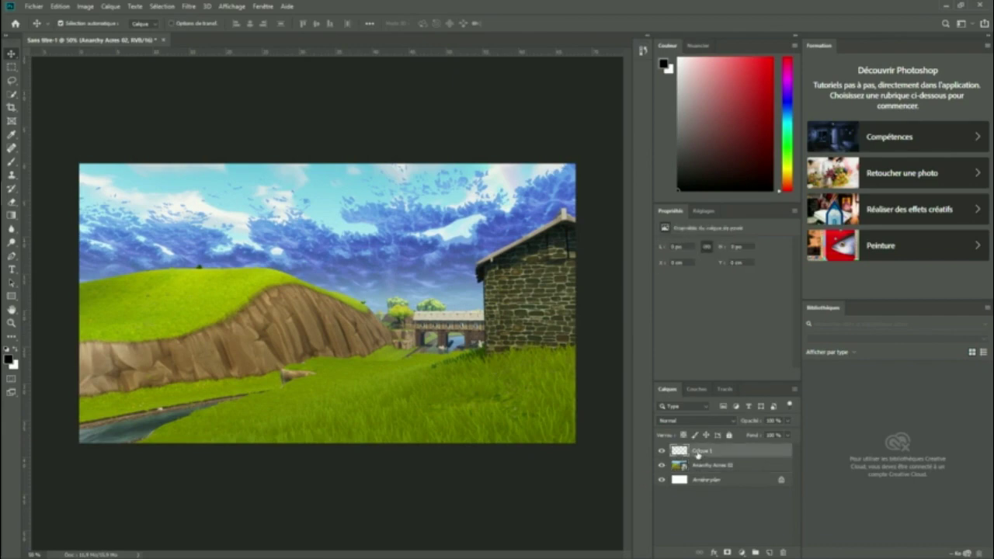
pyautogui.rightClick(715, 455)
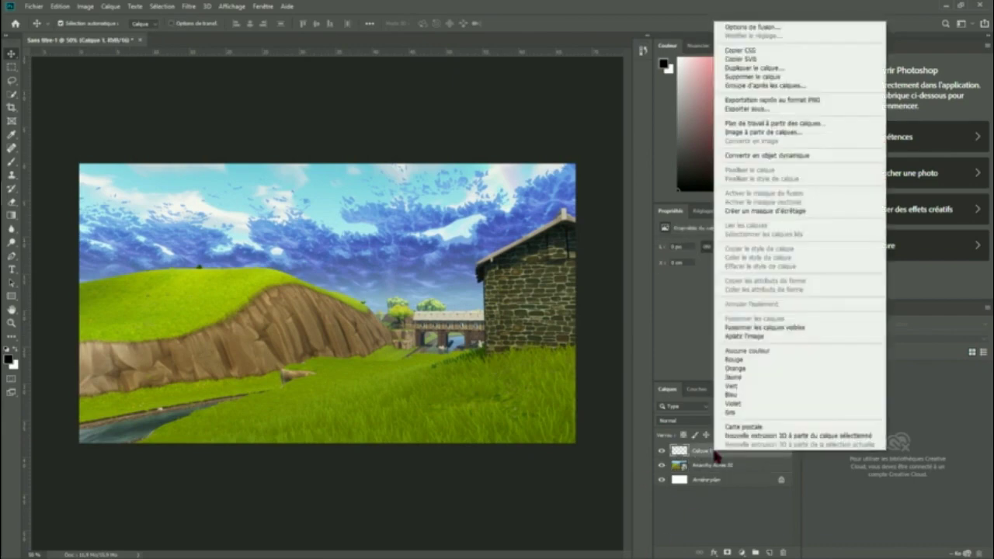
pyautogui.click(645, 374)
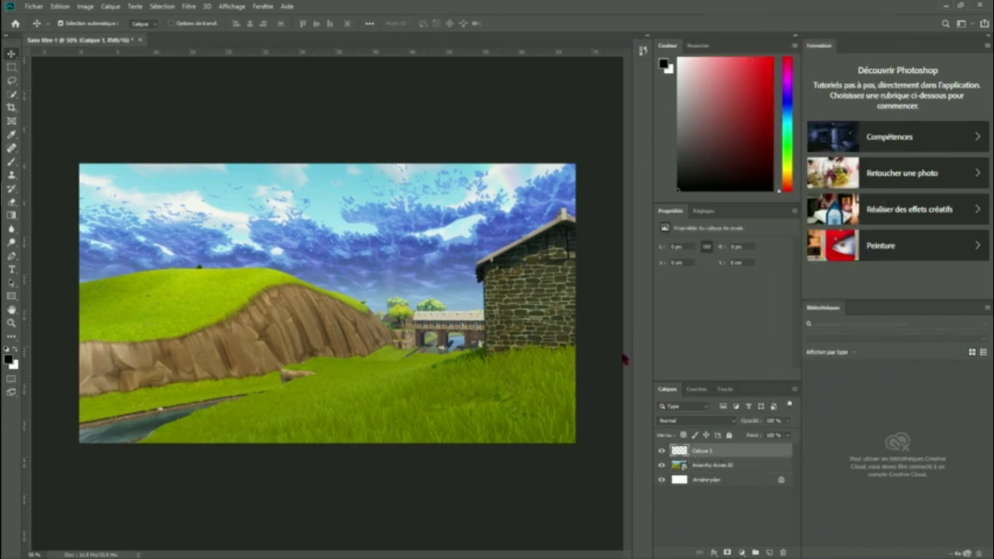
pyautogui.click(34, 7)
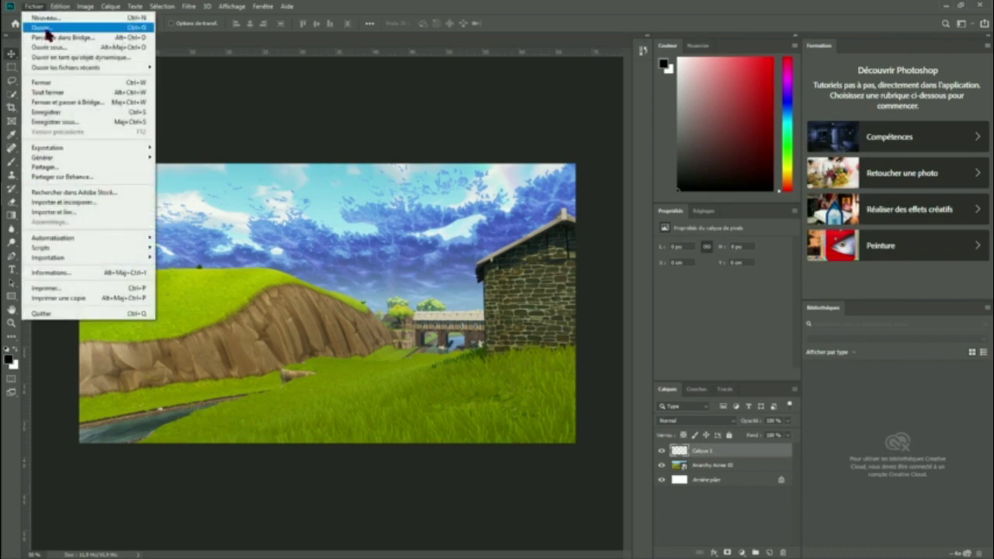
pyautogui.click(240, 107)
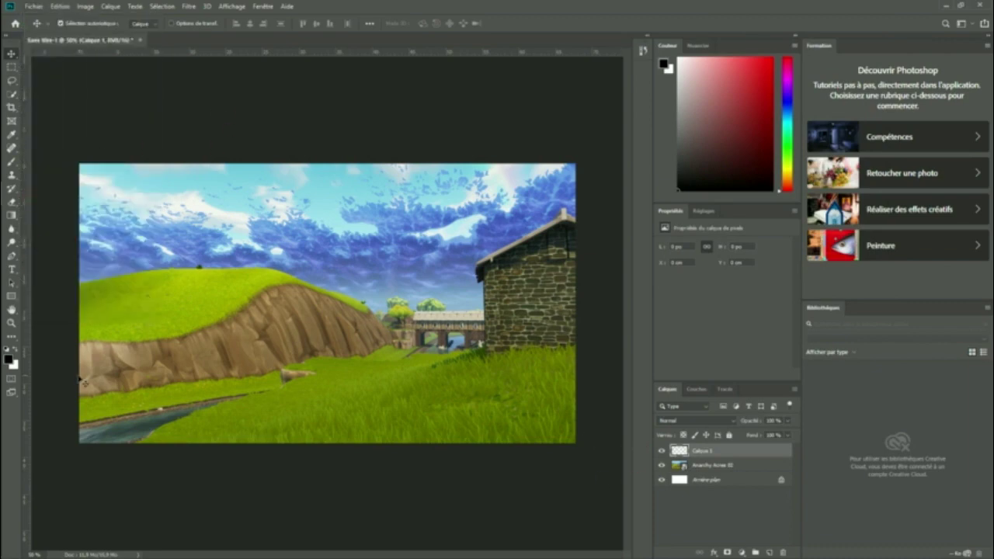
pyautogui.click(10, 296)
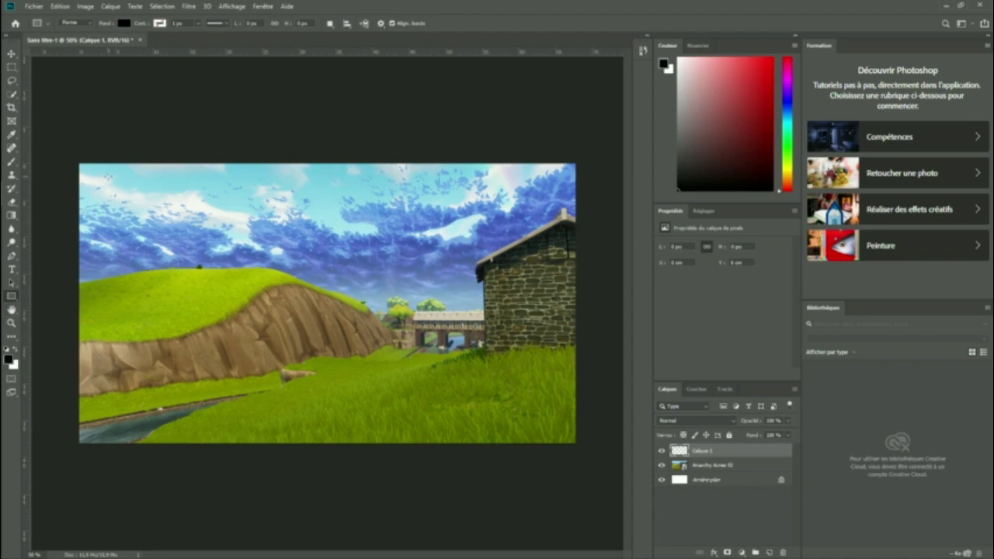
pyautogui.moveTo(94, 176); pyautogui.dragTo(562, 430)
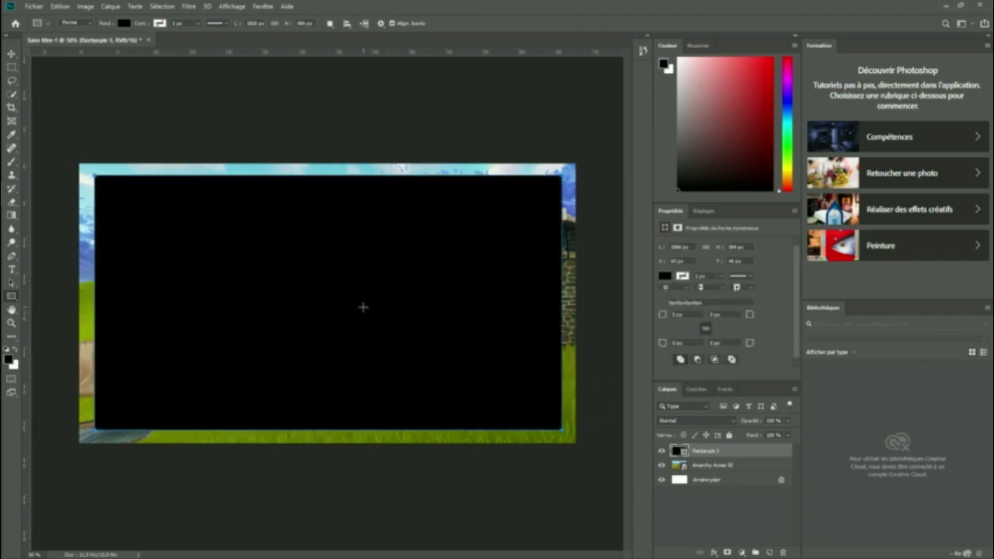
pyautogui.rightClick(699, 452)
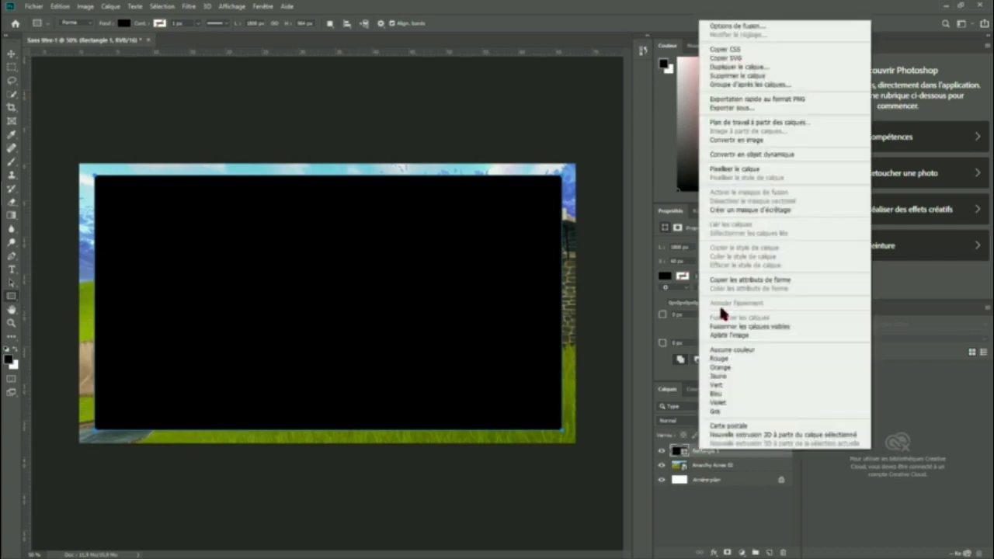
# Try colour overlay, inner shadow, inner glow and outer glow on Rectangle 1, then untick them
pyautogui.click(745, 29)
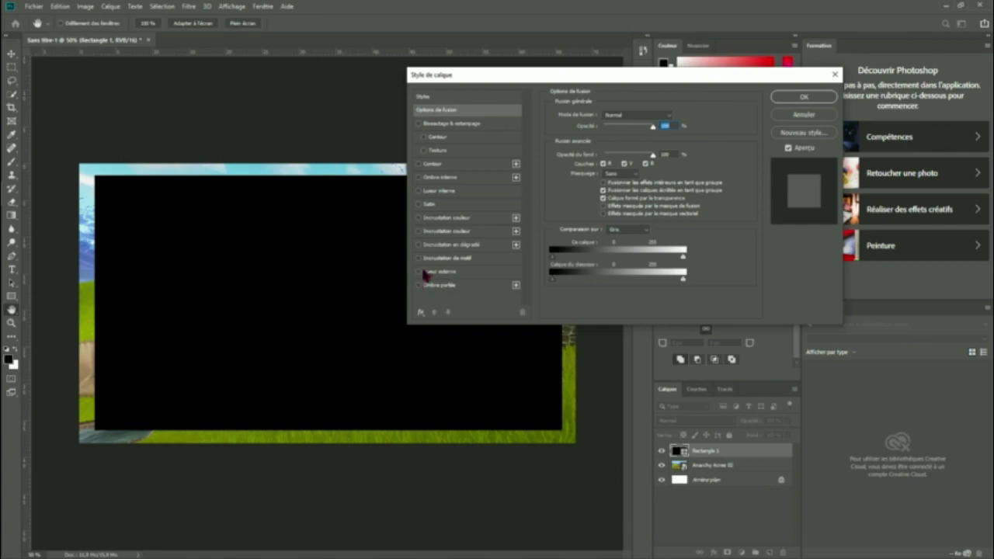
pyautogui.click(440, 219)
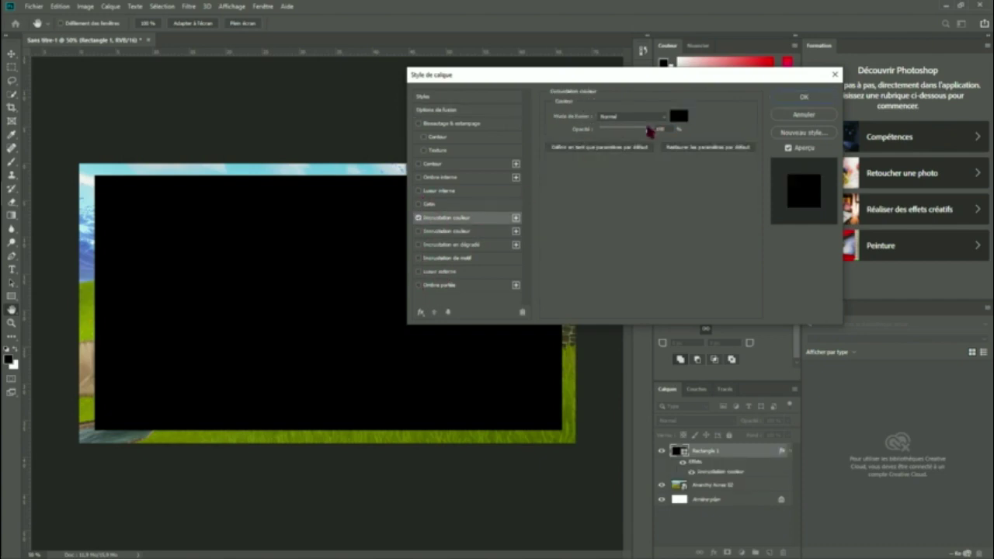
pyautogui.moveTo(649, 129); pyautogui.dragTo(613, 130)
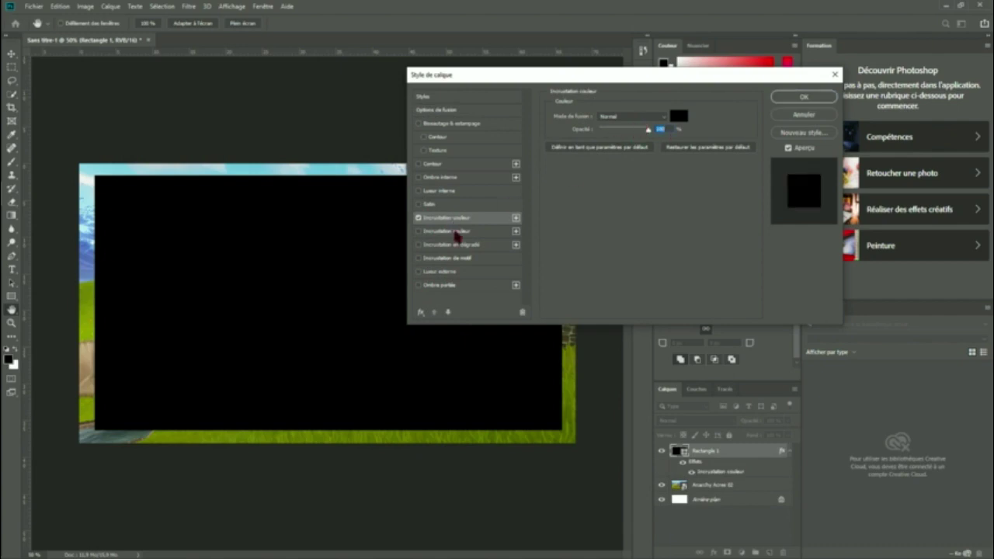
pyautogui.click(455, 233)
pyautogui.click(418, 218)
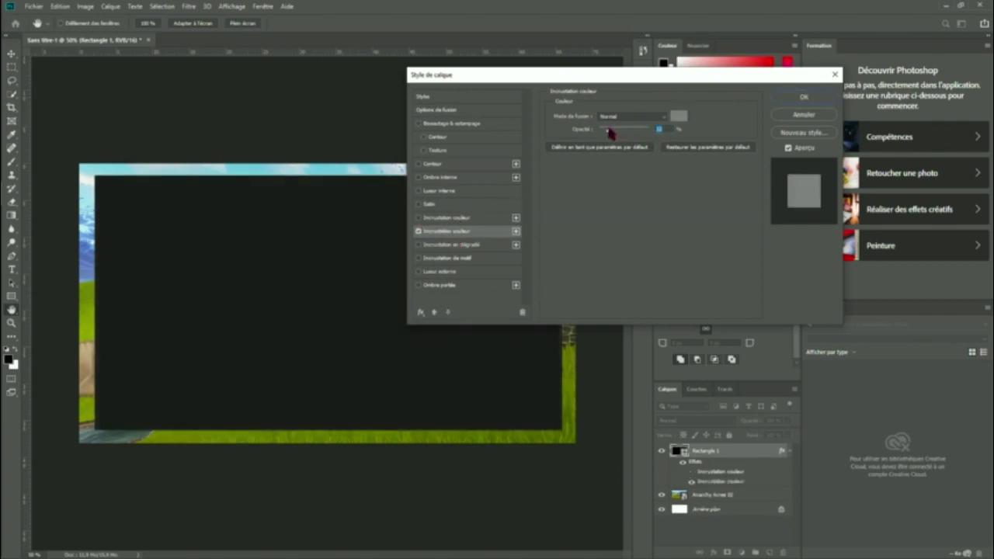
pyautogui.moveTo(649, 132); pyautogui.dragTo(647, 130)
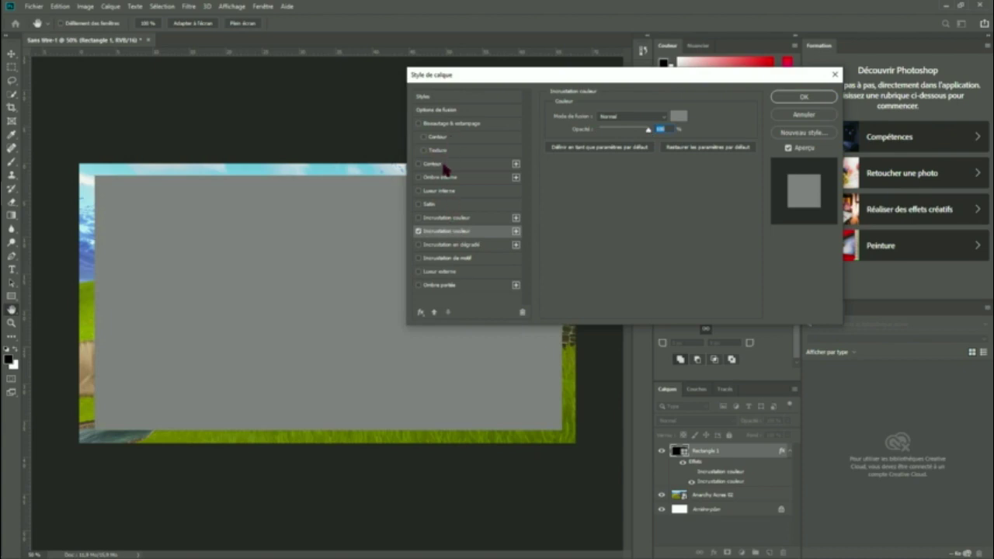
pyautogui.click(449, 178)
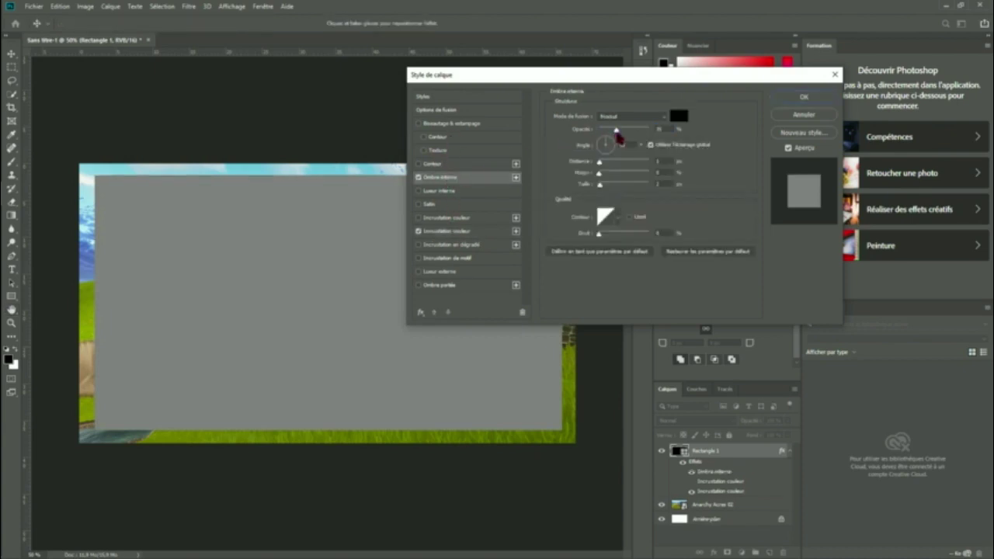
pyautogui.click(437, 191)
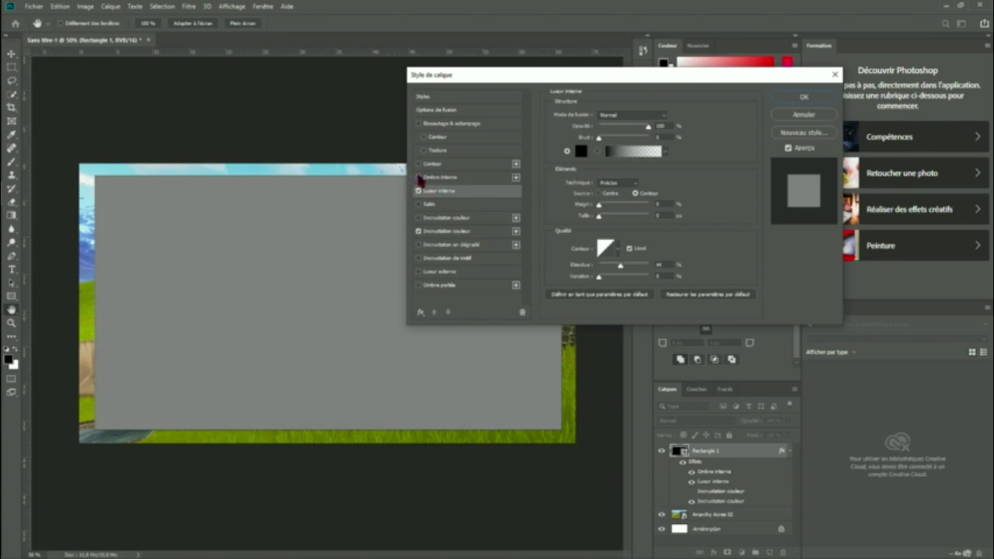
pyautogui.click(649, 131)
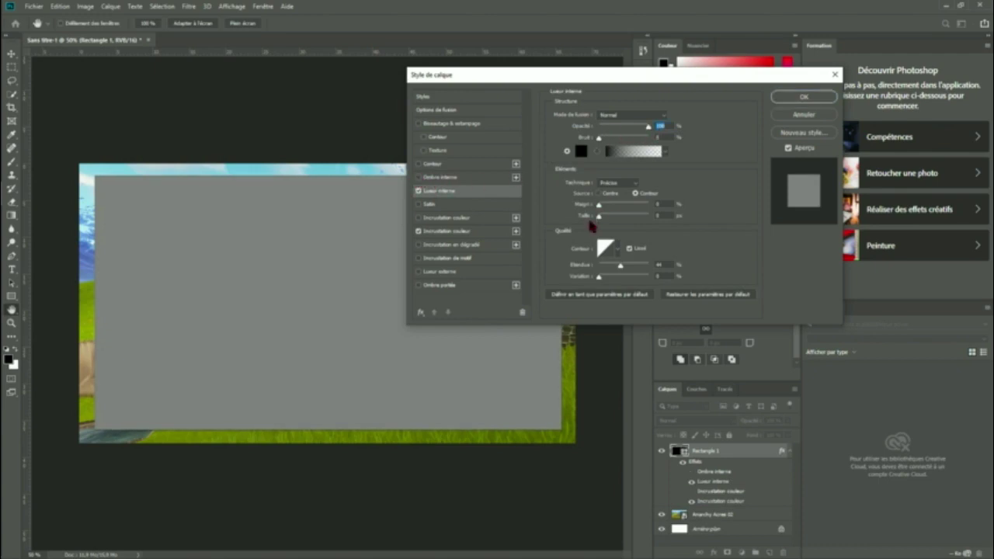
pyautogui.click(418, 191)
pyautogui.click(418, 230)
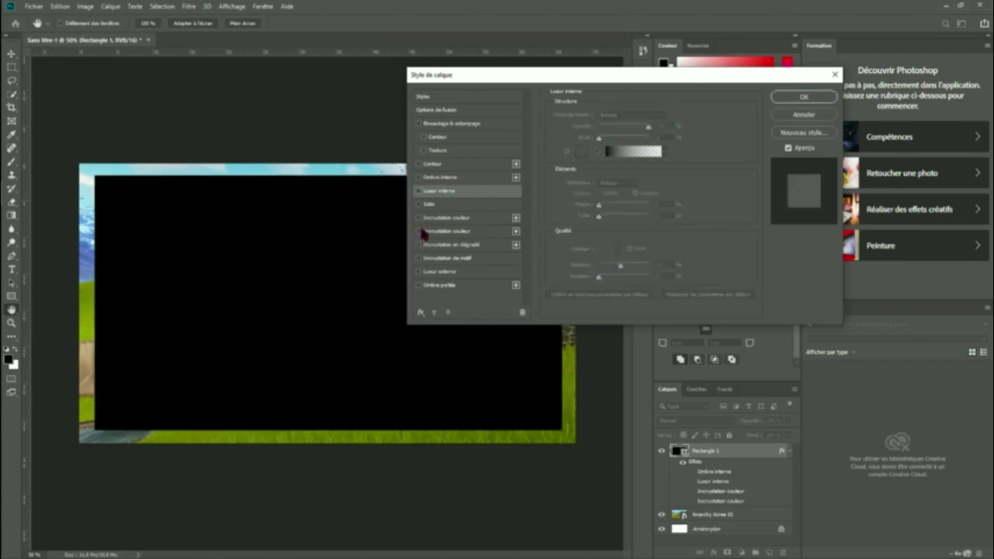
pyautogui.click(448, 219)
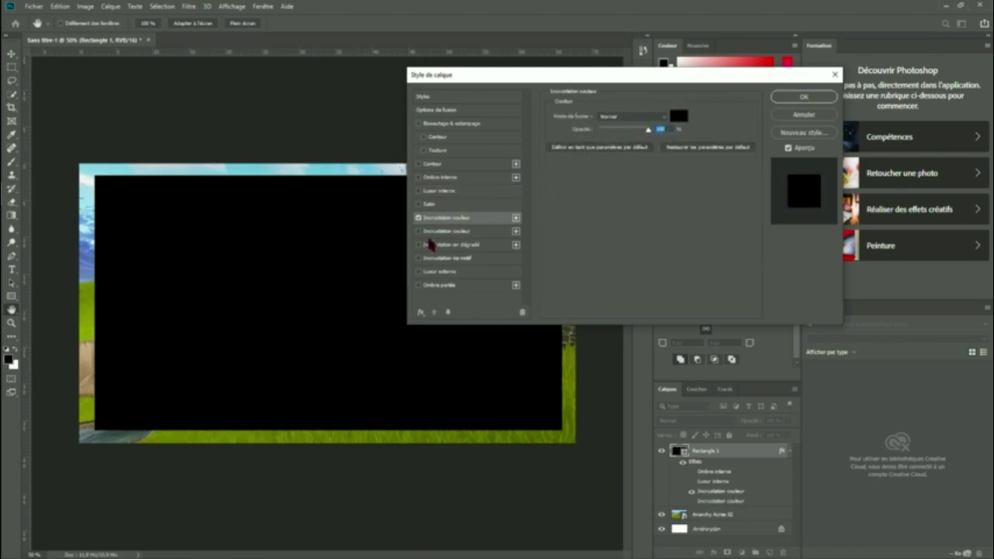
pyautogui.click(419, 271)
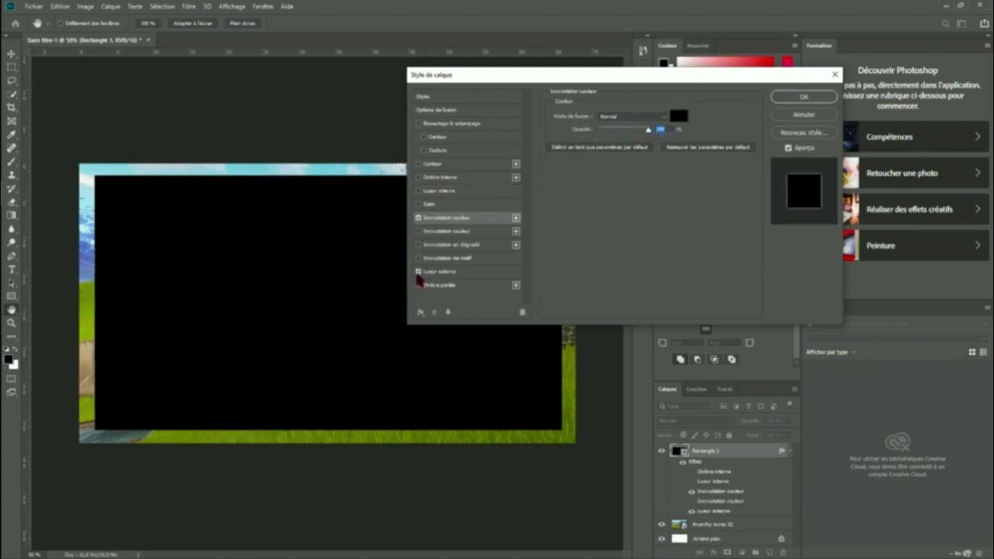
pyautogui.click(418, 217)
pyautogui.click(419, 272)
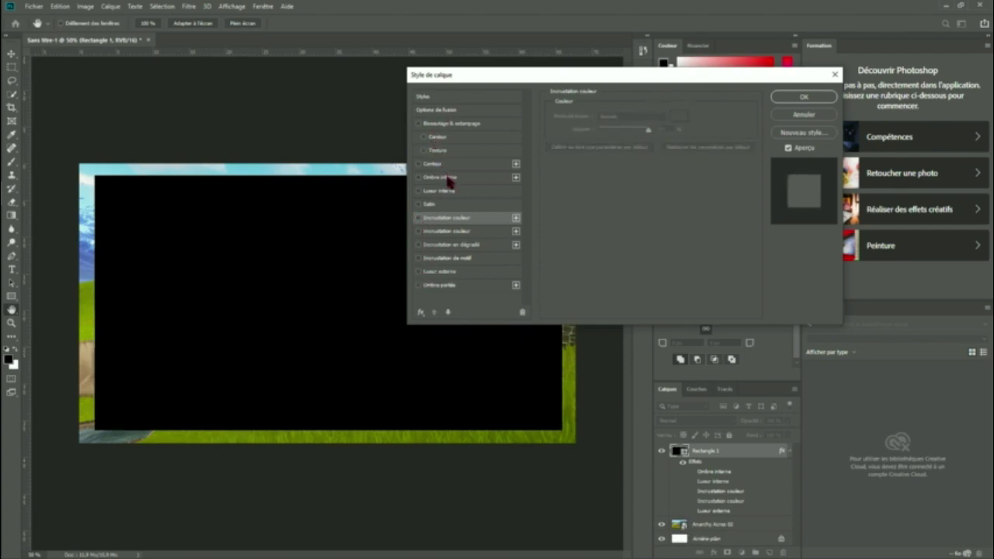
# Lower Rectangle 1's opacity to 10% and reduce its fill opacity, then apply
pyautogui.click(447, 111)
pyautogui.moveTo(652, 130); pyautogui.dragTo(623, 127)
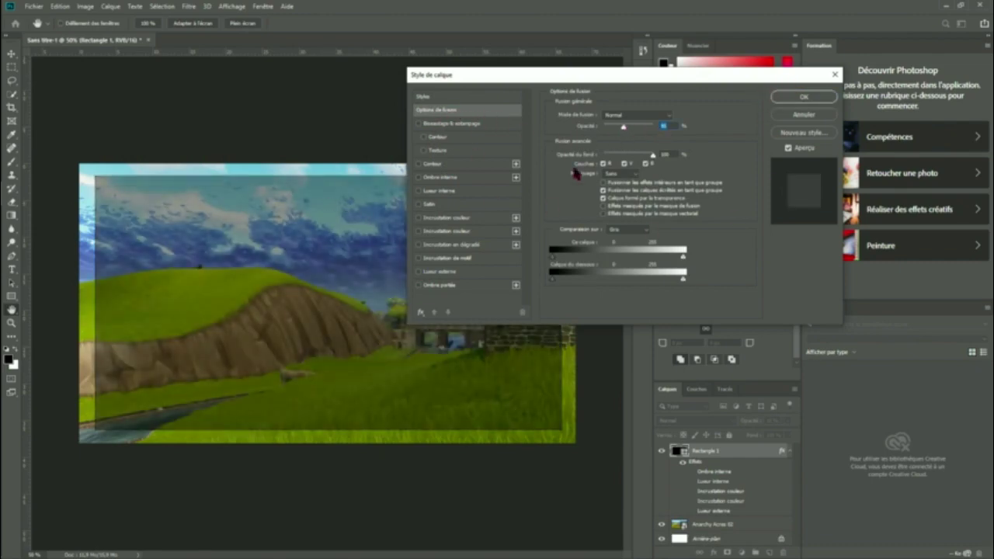
pyautogui.moveTo(622, 126)
pyautogui.mouseDown()
pyautogui.moveTo(588, 128)
pyautogui.moveTo(622, 143)
pyautogui.moveTo(612, 143)
pyautogui.mouseUp()
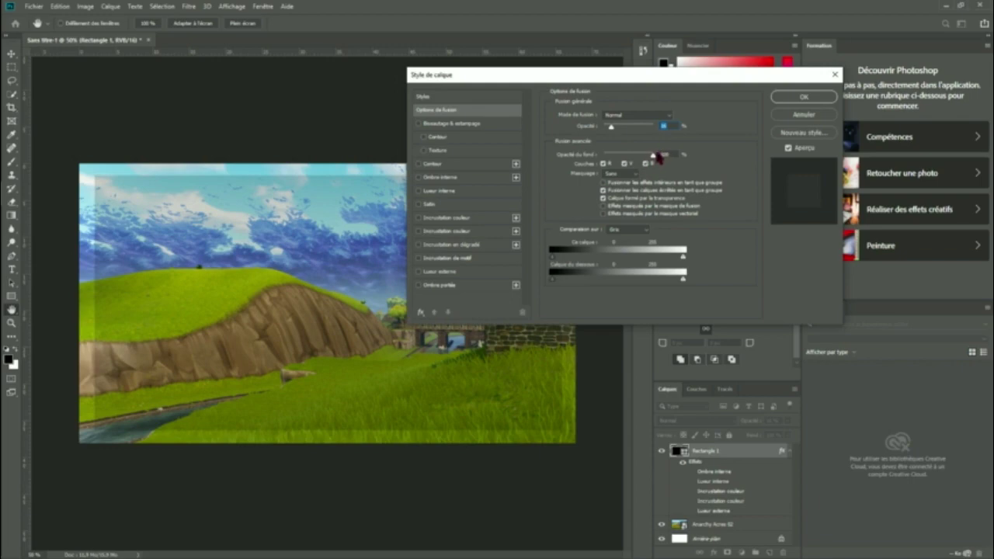
pyautogui.moveTo(657, 156)
pyautogui.mouseDown()
pyautogui.moveTo(644, 154)
pyautogui.moveTo(653, 154)
pyautogui.mouseUp()
pyautogui.click(803, 95)
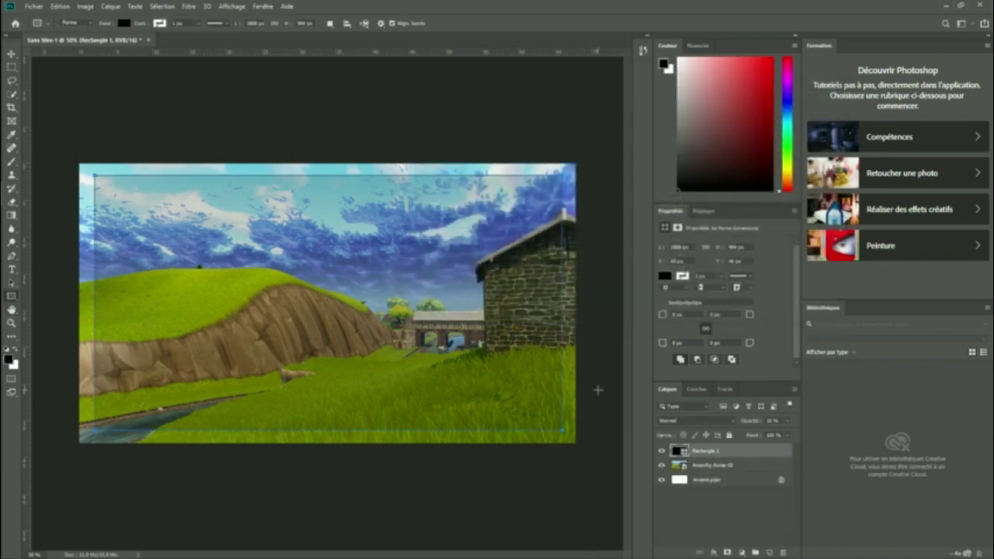
# Dismiss the rectangle prompt and add a new empty layer above Rectangle 1
pyautogui.click(598, 390)
pyautogui.click(559, 150)
pyautogui.click(770, 553)
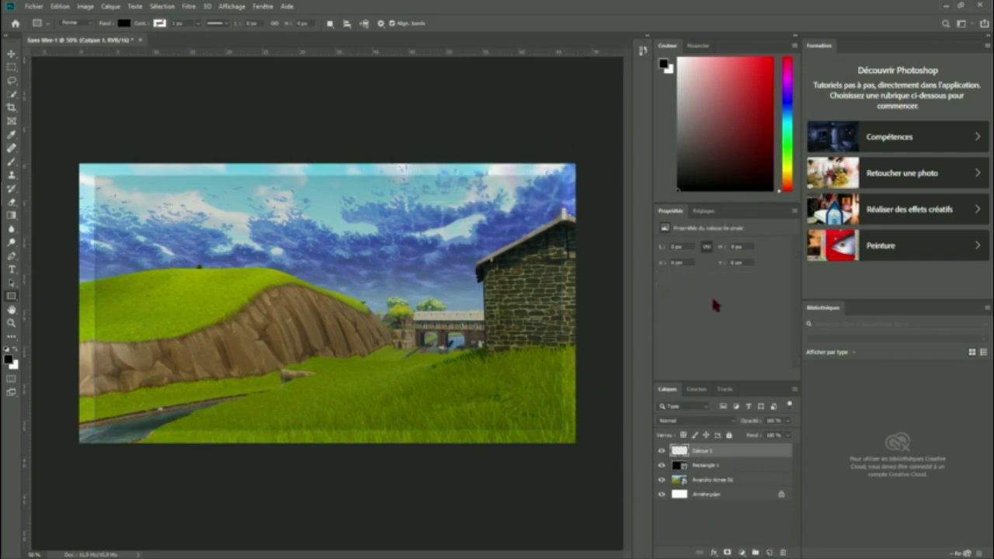
# Place Nytpoj.png from the desktop as an embedded layer centred on the canvas
pyautogui.click(34, 6)
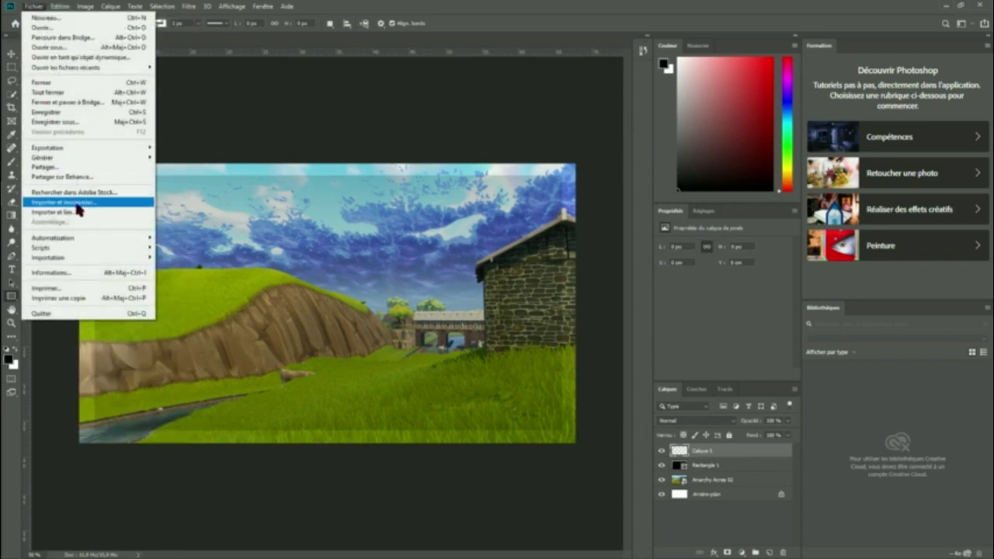
pyautogui.click(76, 203)
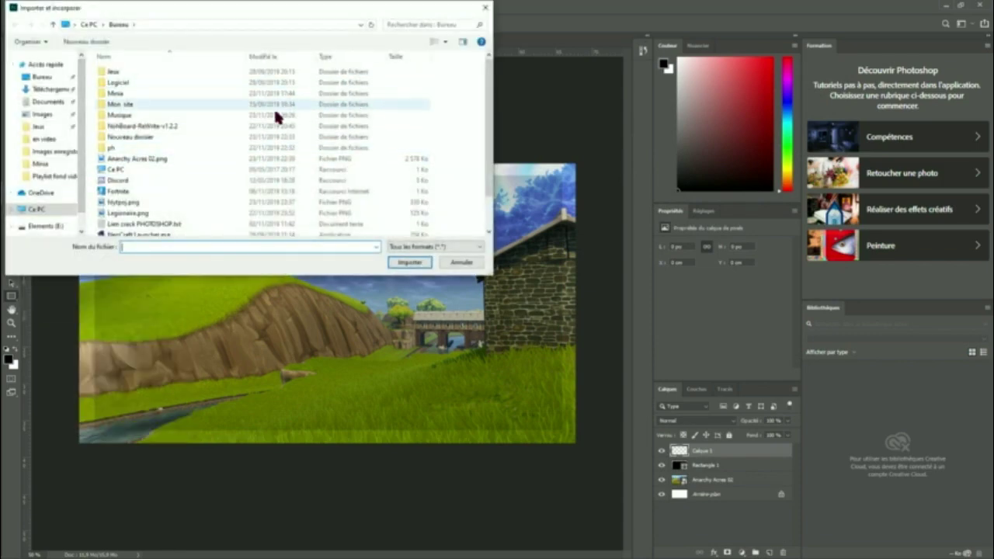
pyautogui.scroll(-1, 186, 172)
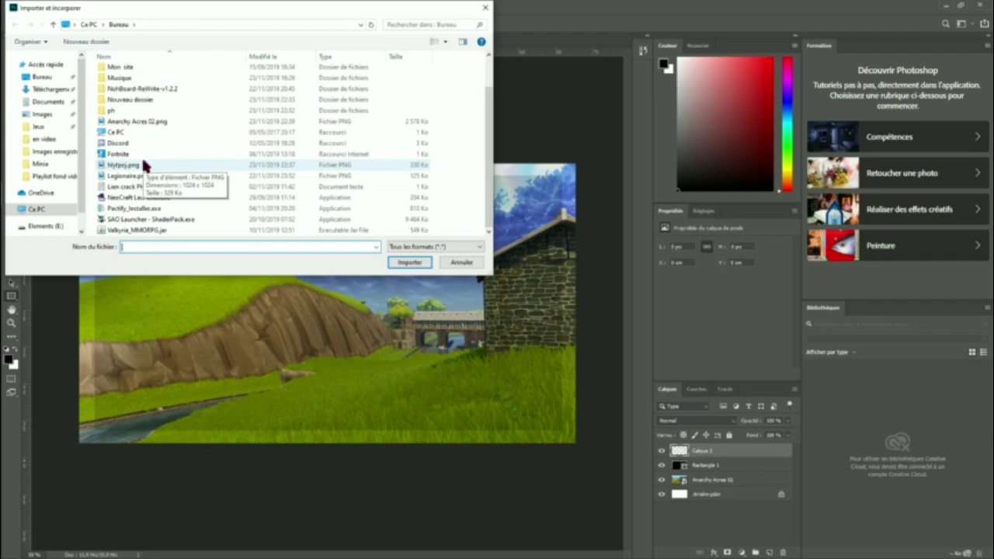
pyautogui.click(141, 163)
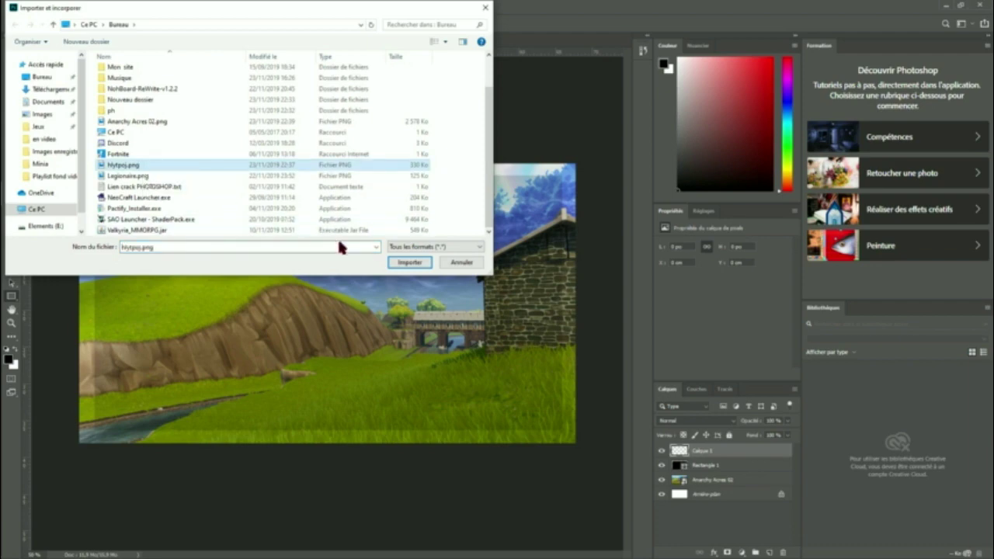
pyautogui.click(409, 262)
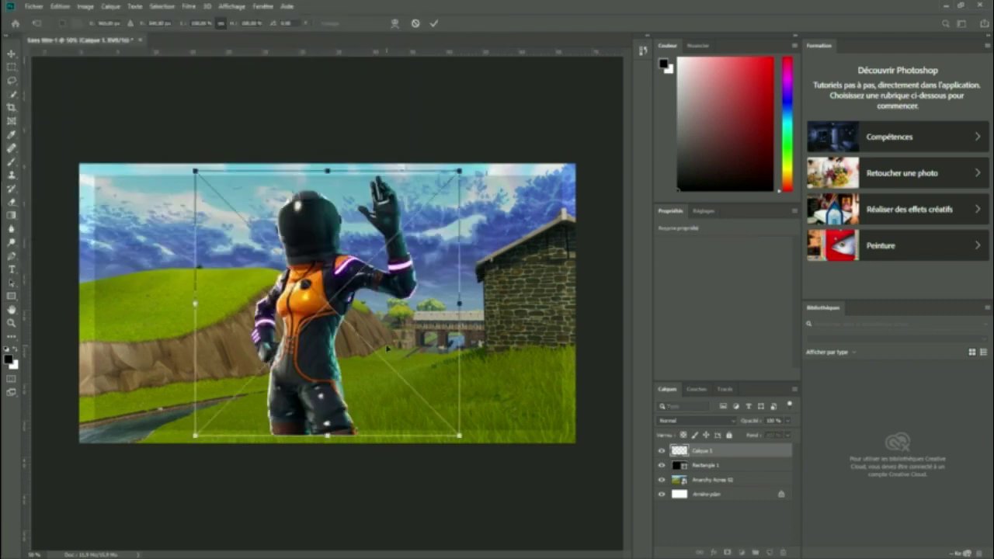
# Enlarge the Dark Vanguard character and position it on the left of the scene
pyautogui.moveTo(310, 272)
pyautogui.mouseDown()
pyautogui.moveTo(470, 273)
pyautogui.moveTo(345, 293)
pyautogui.moveTo(415, 301)
pyautogui.mouseUp()
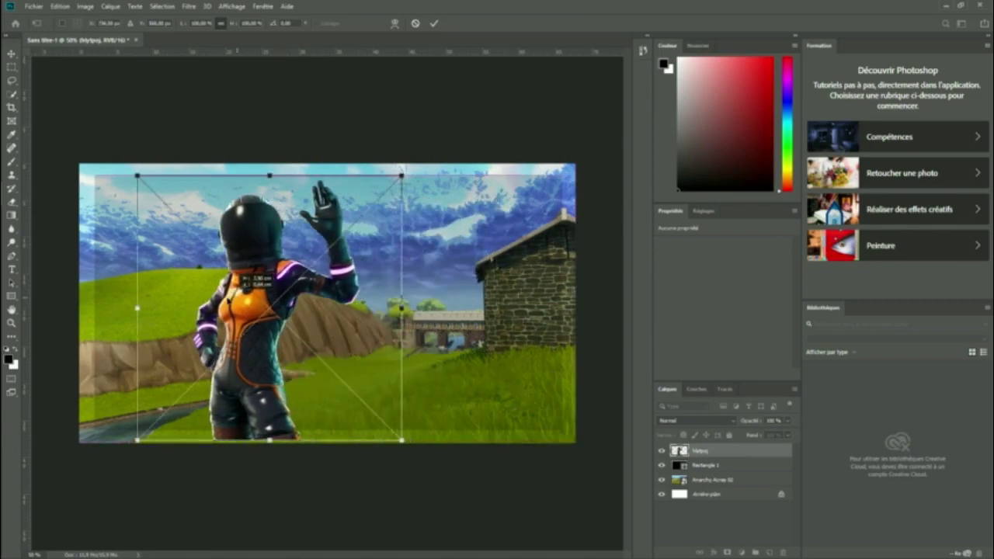
pyautogui.moveTo(414, 299); pyautogui.dragTo(228, 298)
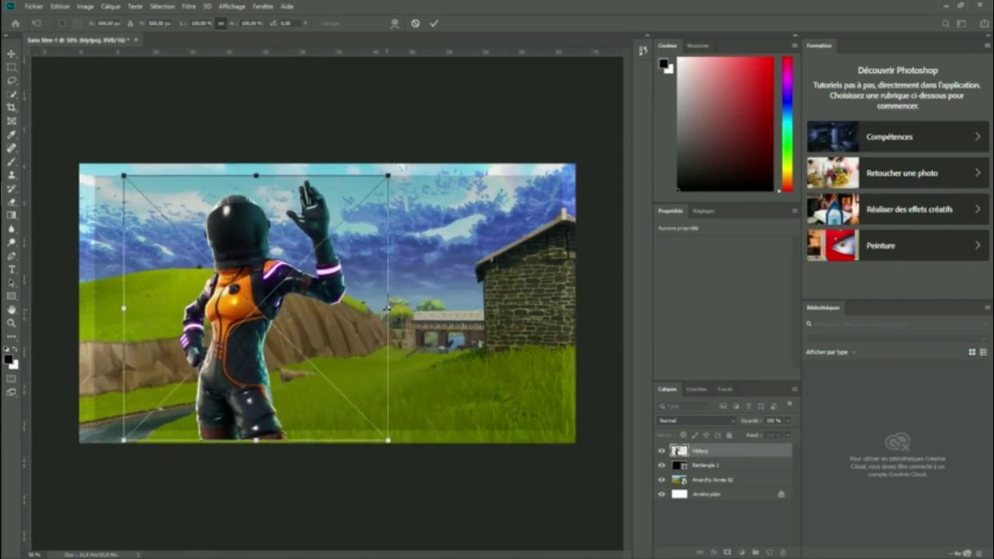
pyautogui.moveTo(387, 308)
pyautogui.mouseDown()
pyautogui.moveTo(276, 334)
pyautogui.moveTo(329, 308)
pyautogui.moveTo(621, 308)
pyautogui.moveTo(299, 308)
pyautogui.mouseUp()
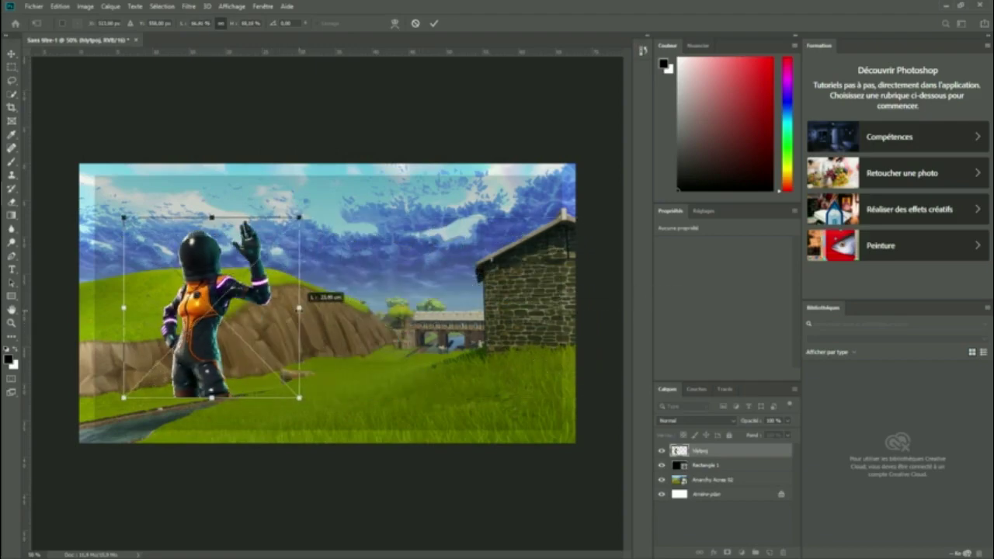
pyautogui.moveTo(210, 223); pyautogui.dragTo(210, 145)
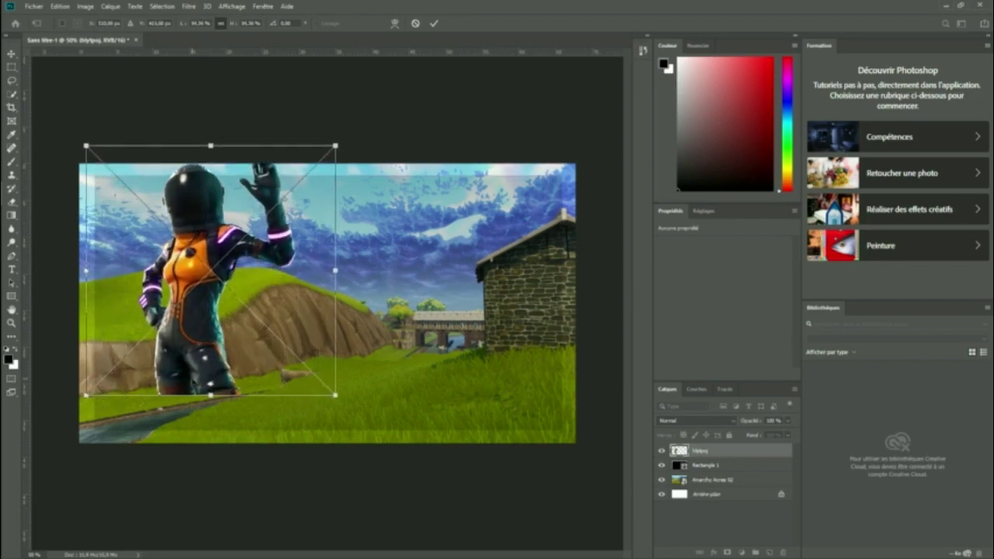
pyautogui.moveTo(211, 395); pyautogui.dragTo(211, 442)
pyautogui.moveTo(186, 325)
pyautogui.mouseDown()
pyautogui.moveTo(476, 329)
pyautogui.moveTo(204, 323)
pyautogui.mouseUp()
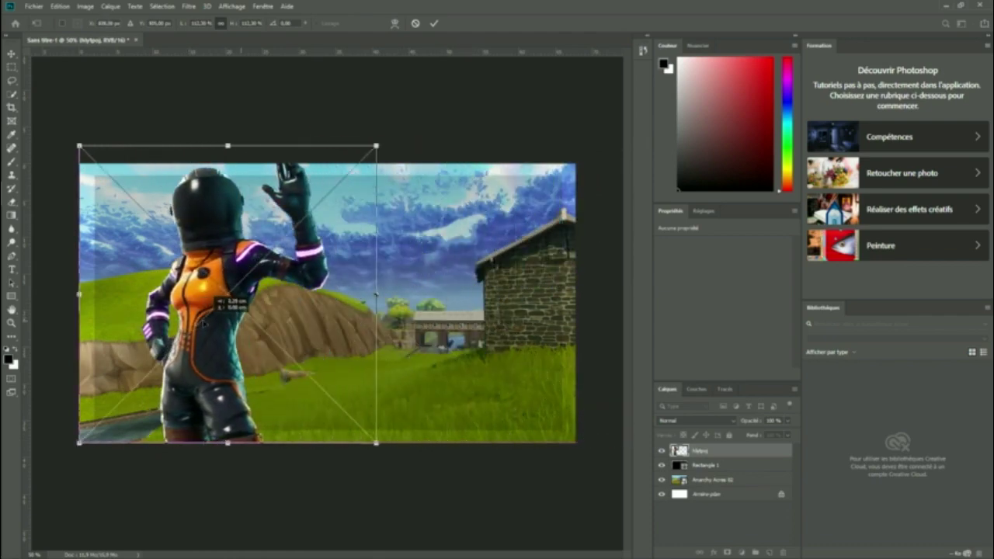
pyautogui.press('u')
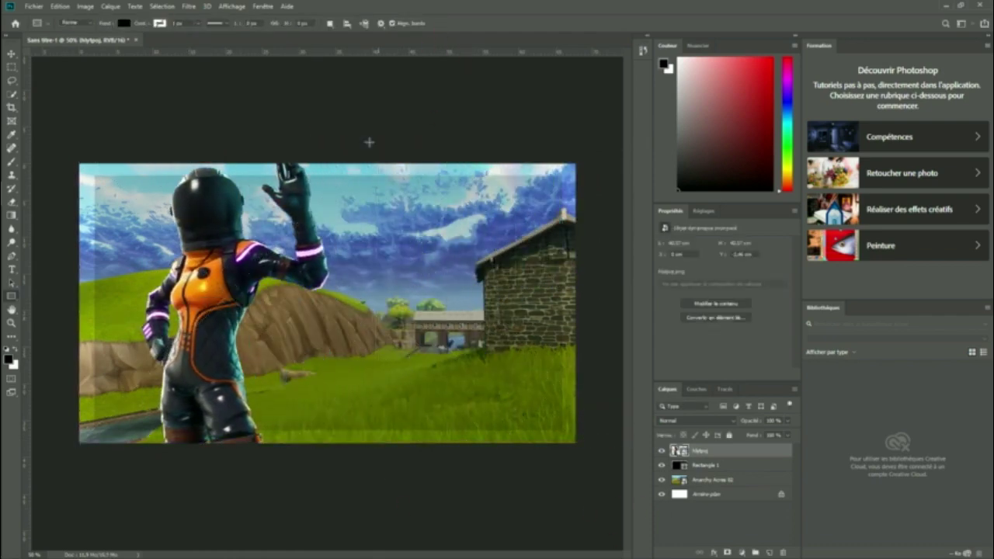
# Draw a small Rectangle 2 shape, then nudge the character further left
pyautogui.moveTo(219, 307); pyautogui.dragTo(253, 291)
pyautogui.press('v')
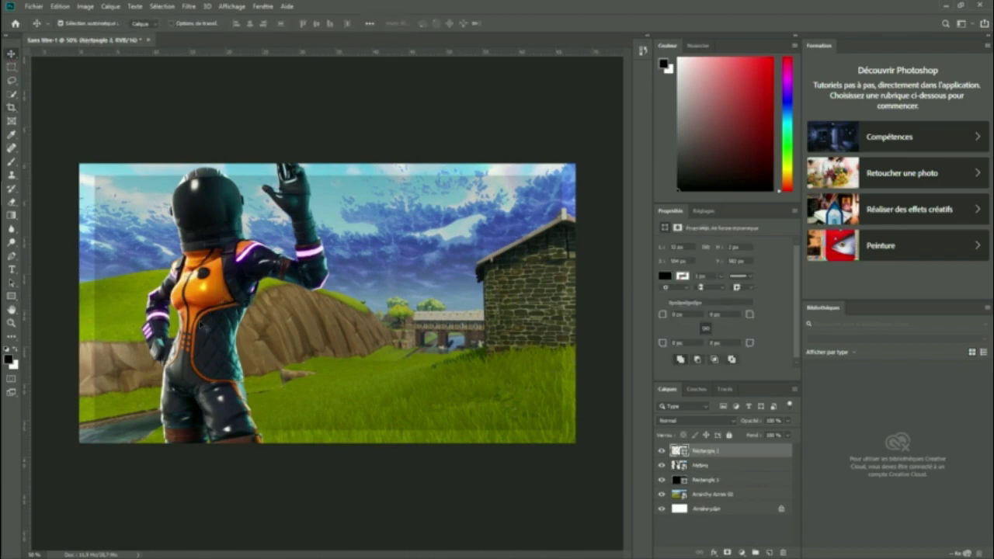
pyautogui.click(208, 326)
pyautogui.moveTo(375, 324); pyautogui.dragTo(342, 323)
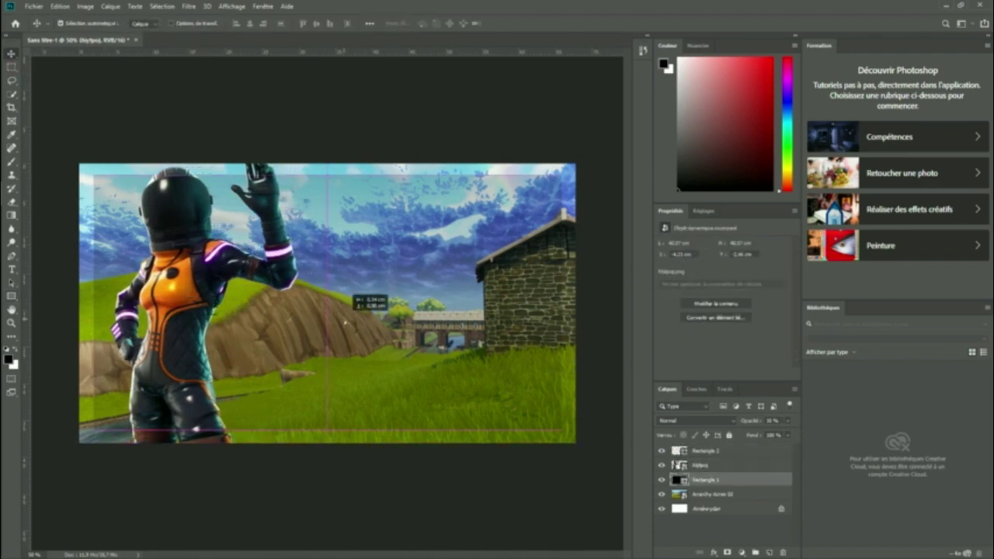
pyautogui.click(441, 154)
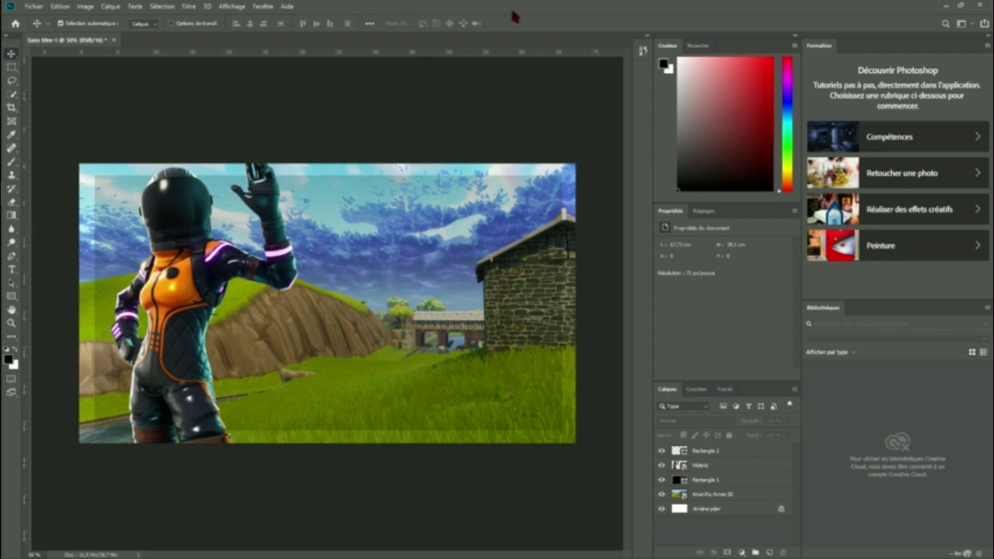
# Minimise the Google Drive browser window and maximise Photoshop again
pyautogui.click(960, 5)
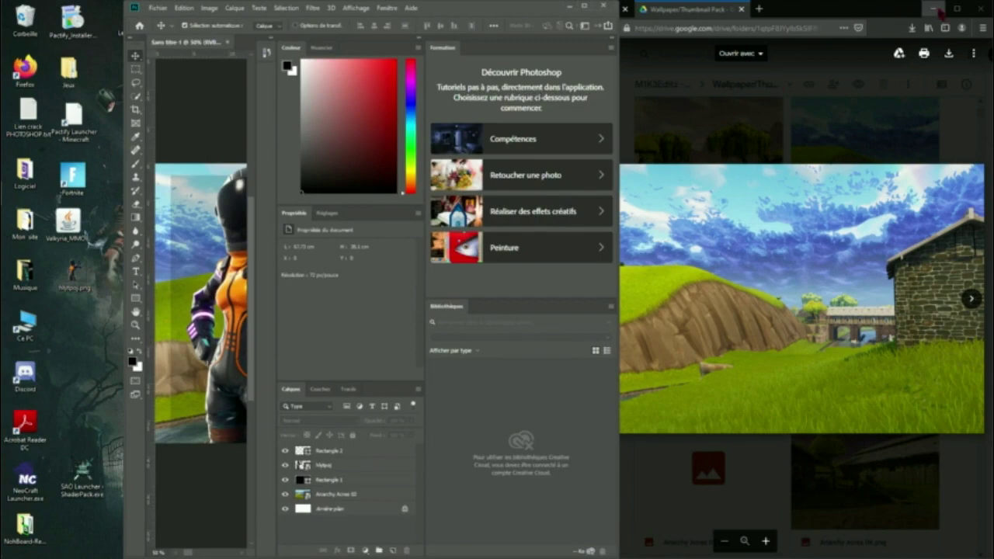
pyautogui.click(936, 8)
pyautogui.moveTo(568, 9); pyautogui.dragTo(608, 11)
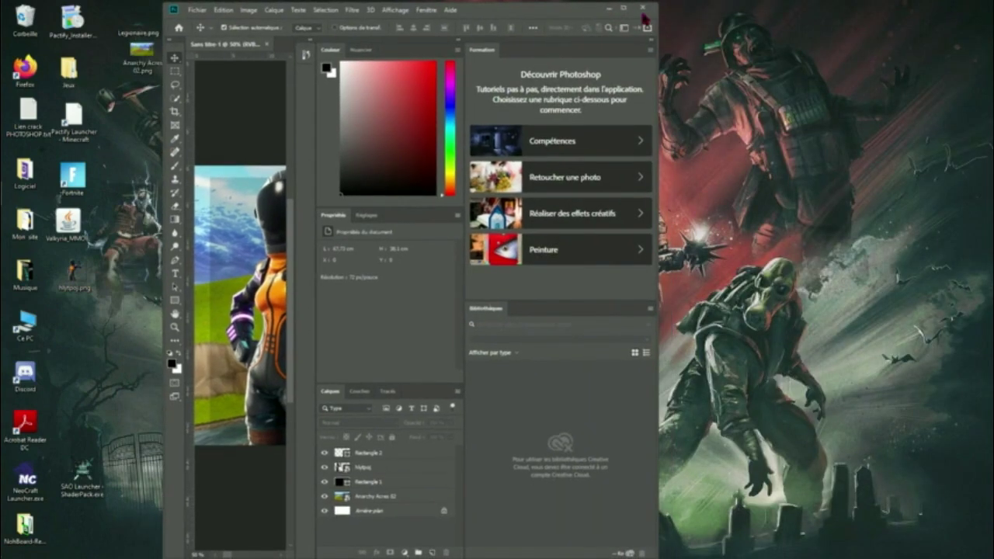
pyautogui.click(624, 9)
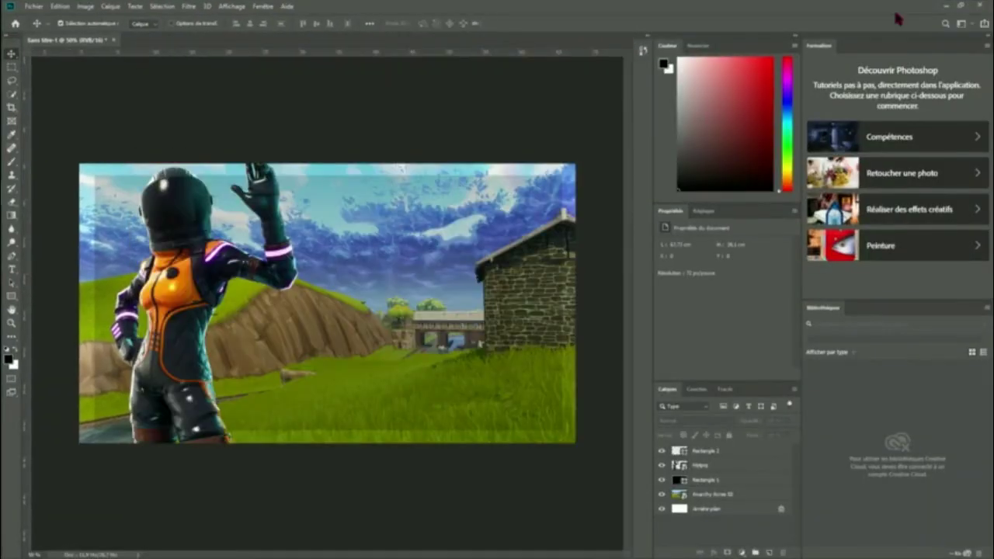
# Add a new layer and Place Embedded STYLE.png from the Minia folder
pyautogui.click(769, 553)
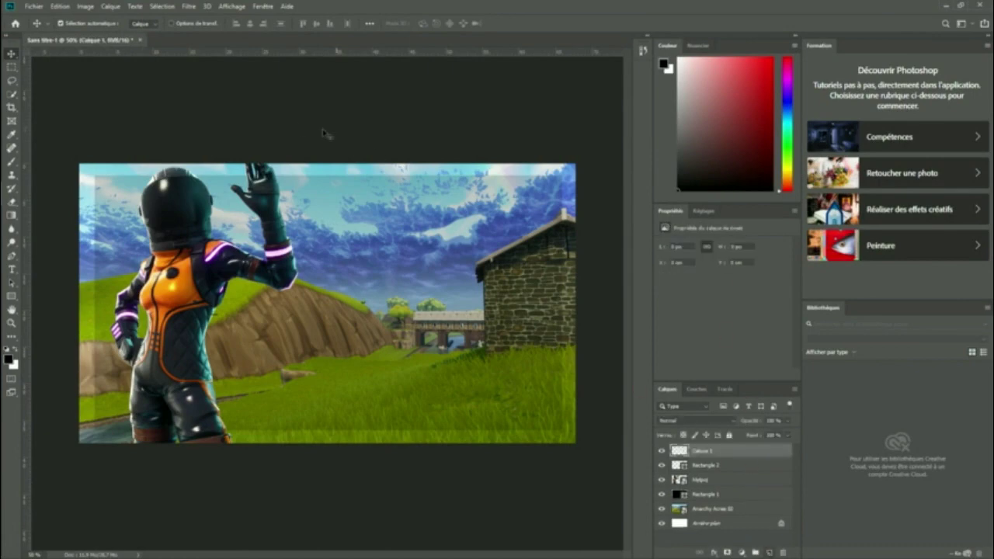
pyautogui.click(34, 6)
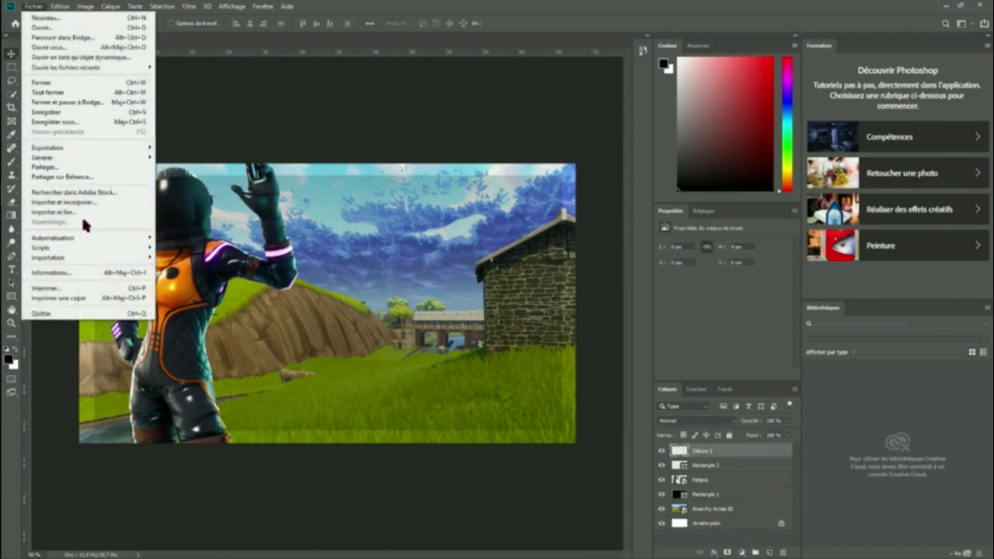
pyautogui.click(78, 203)
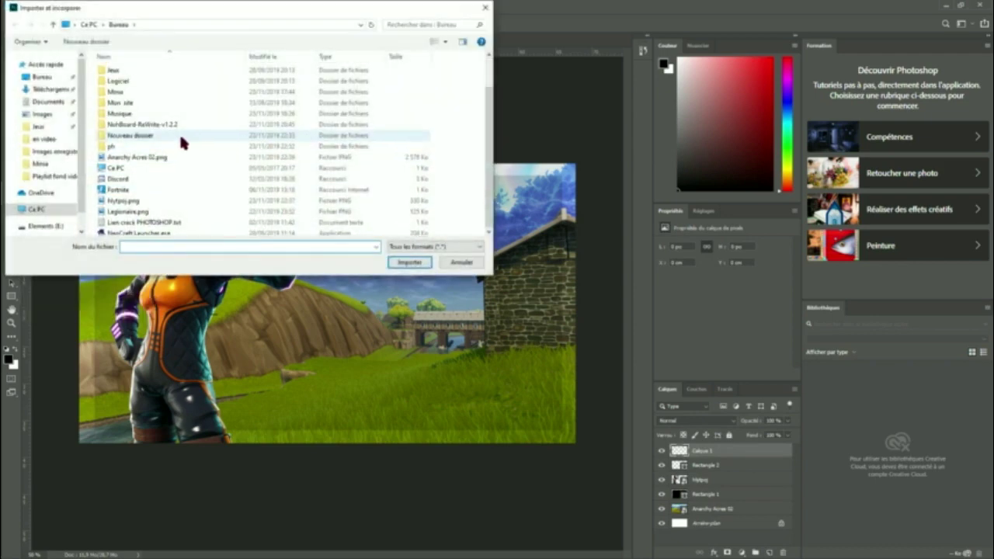
pyautogui.scroll(-1, 179, 139)
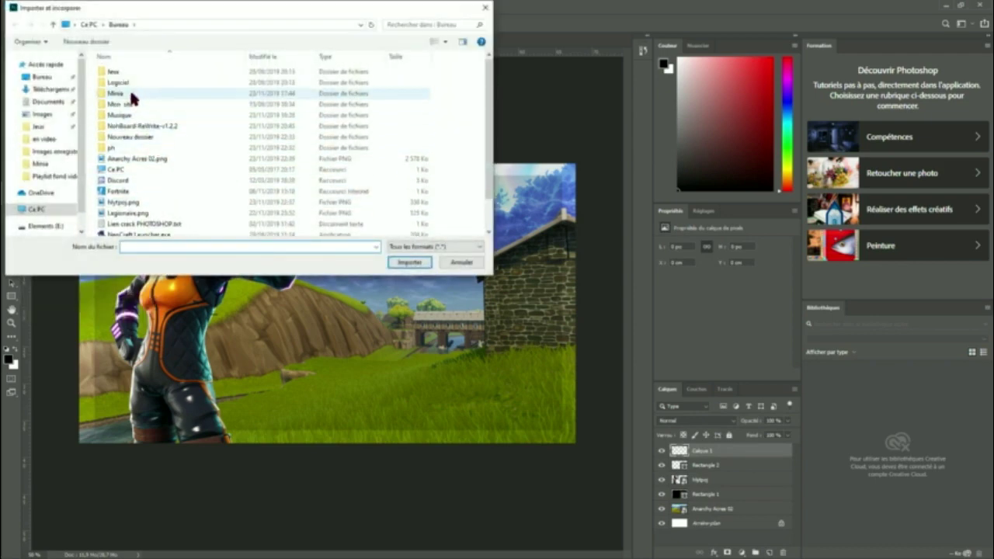
pyautogui.doubleClick(124, 93)
pyautogui.click(179, 155)
pyautogui.click(412, 262)
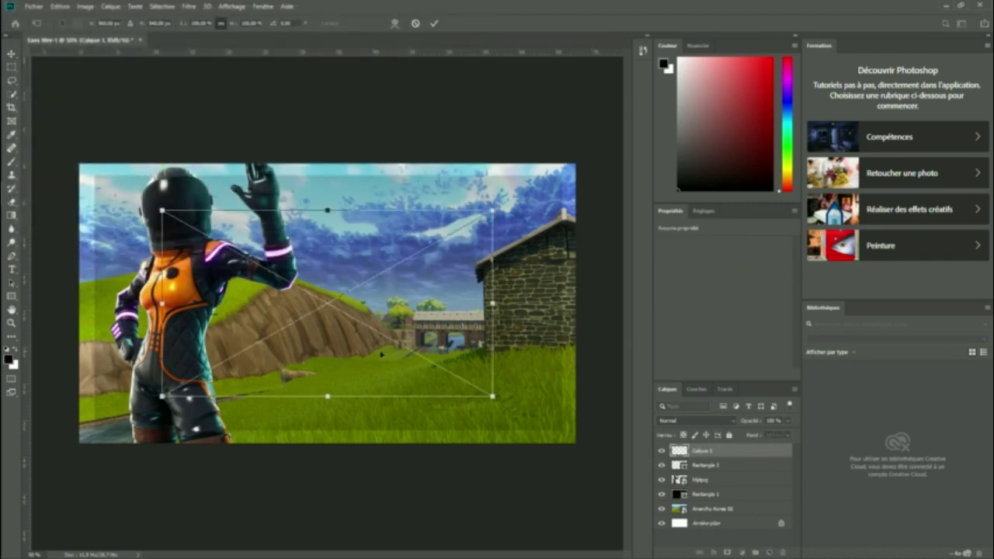
# Stretch the STYLE flame overlay to fill the whole canvas and commit it
pyautogui.moveTo(492, 303); pyautogui.dragTo(598, 315)
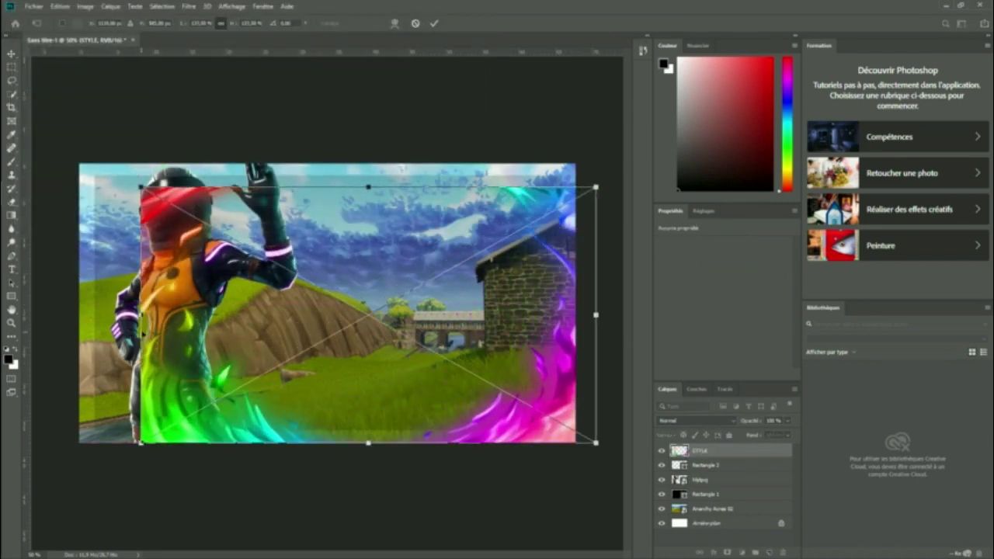
pyautogui.moveTo(140, 314)
pyautogui.mouseDown()
pyautogui.moveTo(71, 314)
pyautogui.moveTo(89, 315)
pyautogui.mouseUp()
pyautogui.moveTo(298, 314); pyautogui.dragTo(345, 305)
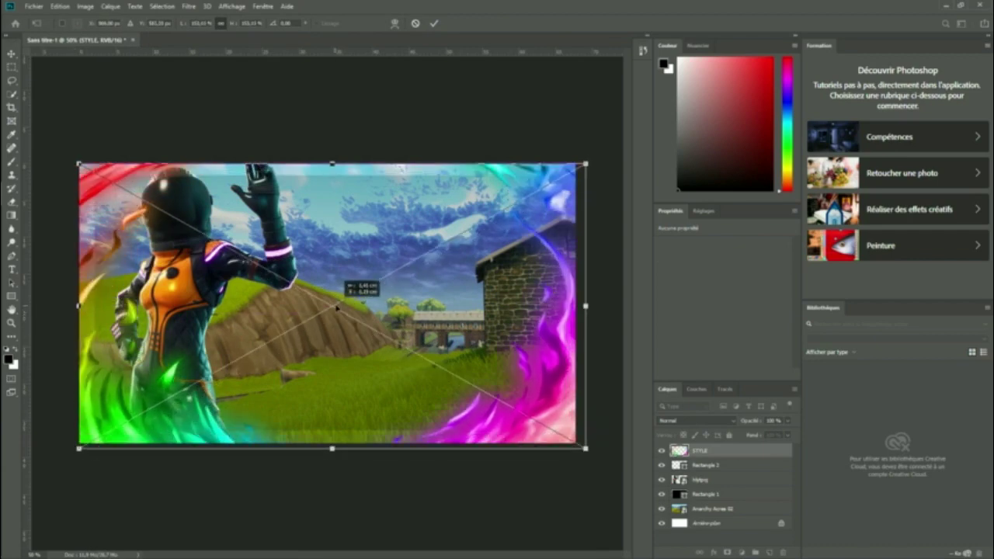
pyautogui.moveTo(586, 306); pyautogui.dragTo(577, 306)
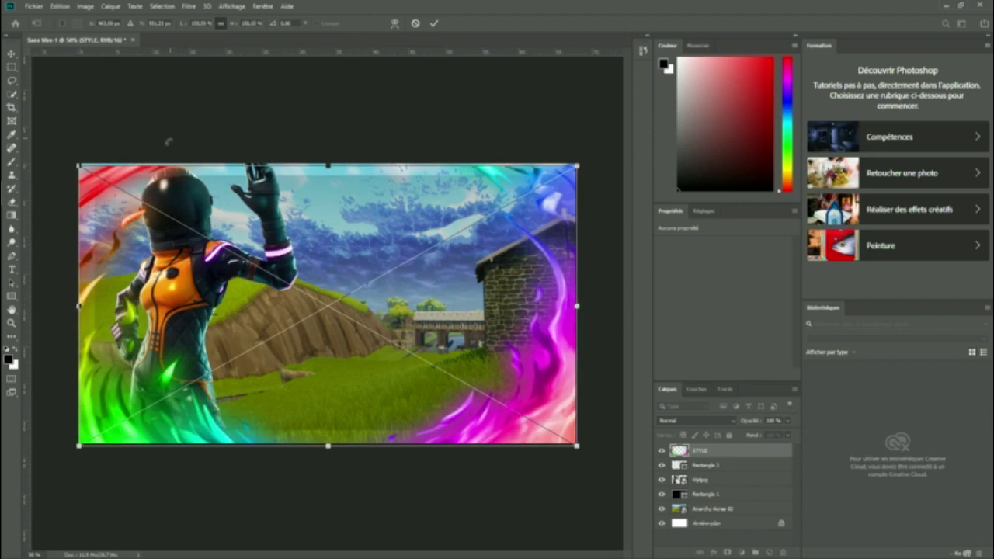
pyautogui.moveTo(79, 305); pyautogui.dragTo(80, 306)
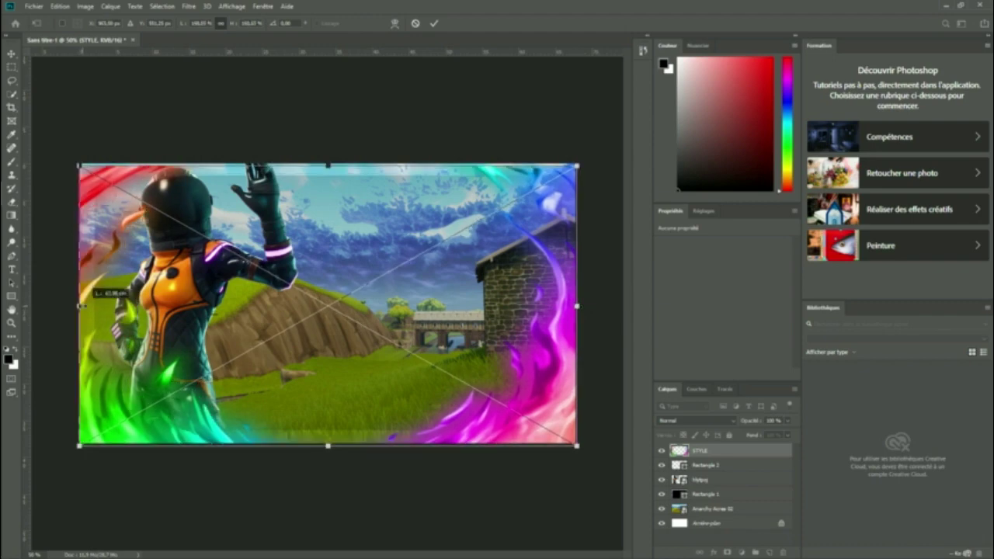
pyautogui.moveTo(327, 164); pyautogui.dragTo(327, 164)
pyautogui.moveTo(327, 448); pyautogui.dragTo(327, 443)
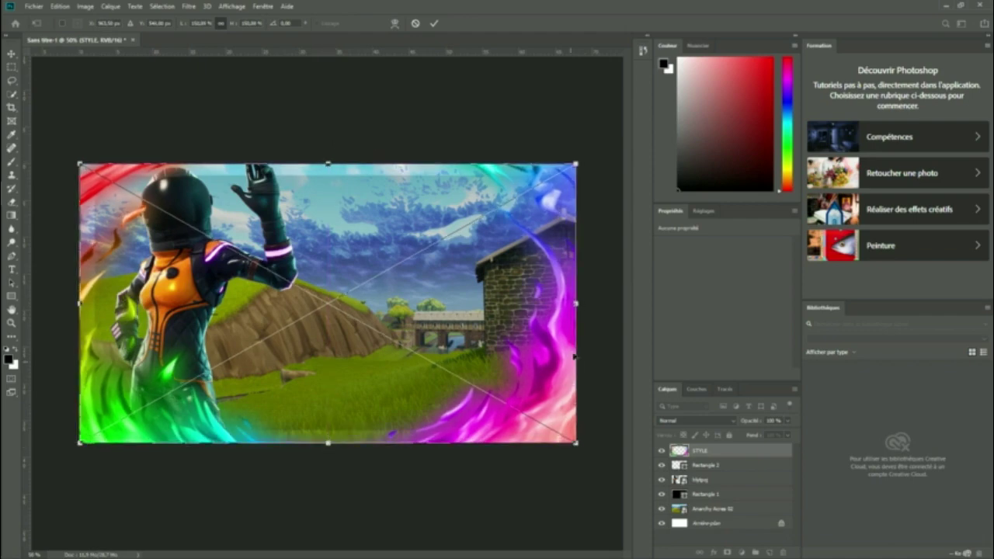
pyautogui.press('Return')
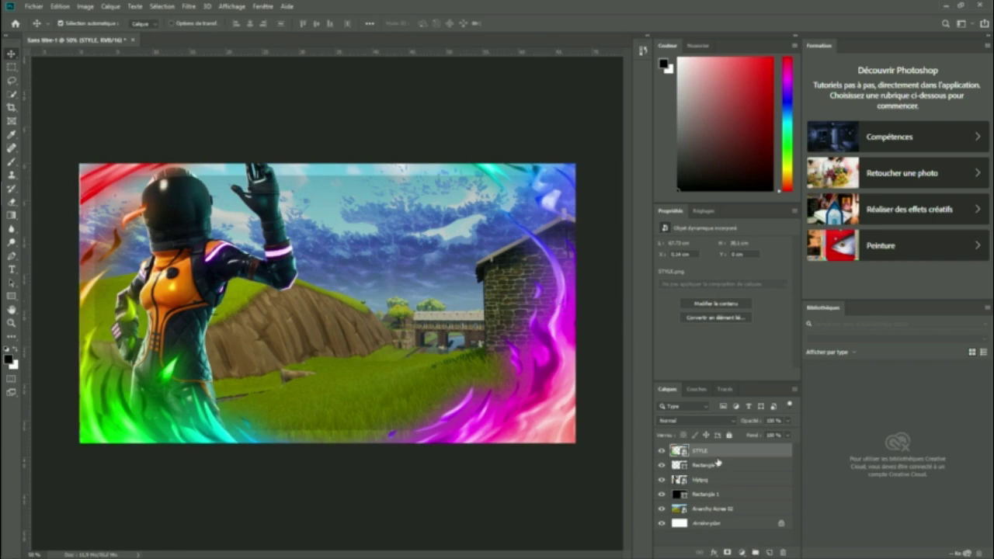
# Add an empty Calque 1 layer and move it to the top of the stack
pyautogui.moveTo(716, 452); pyautogui.dragTo(710, 474)
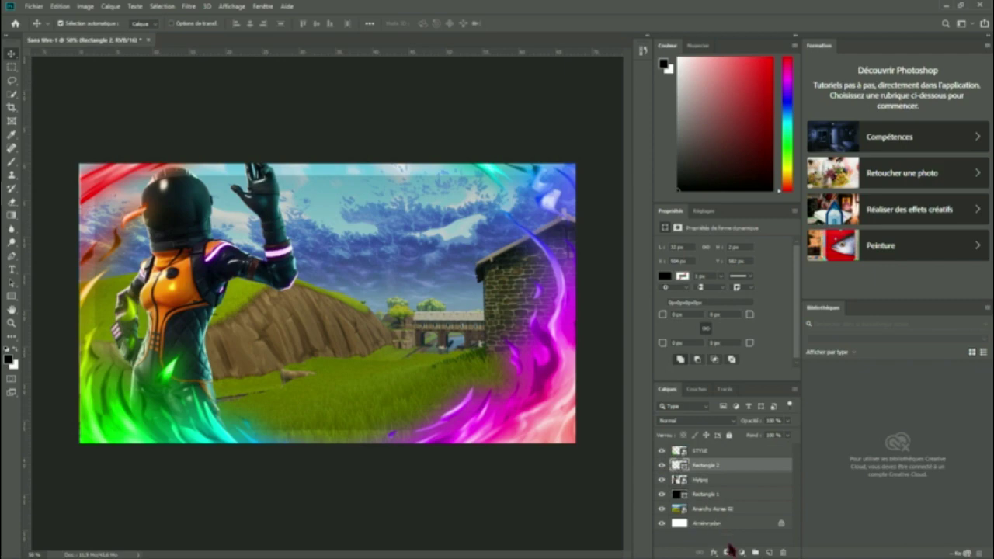
pyautogui.click(769, 552)
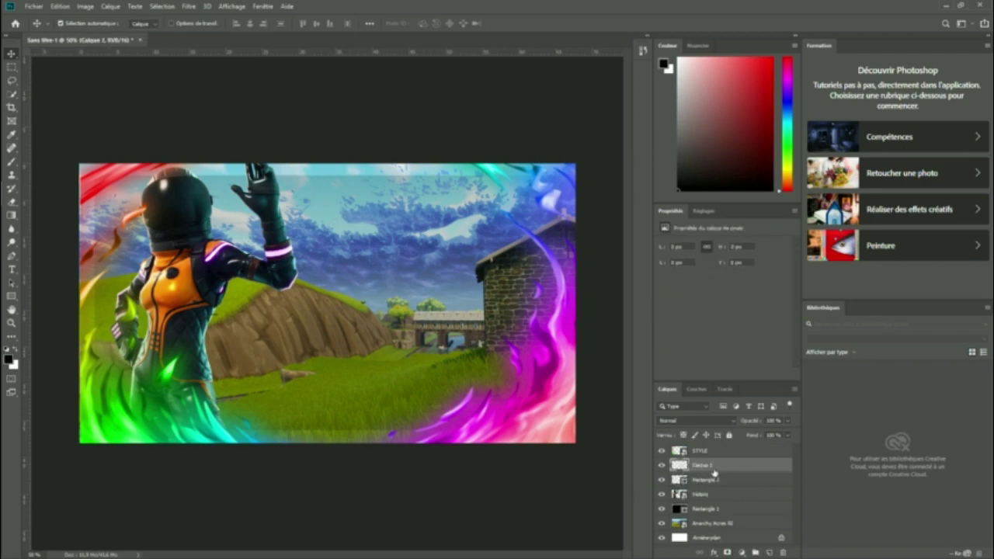
pyautogui.moveTo(714, 471); pyautogui.dragTo(706, 447)
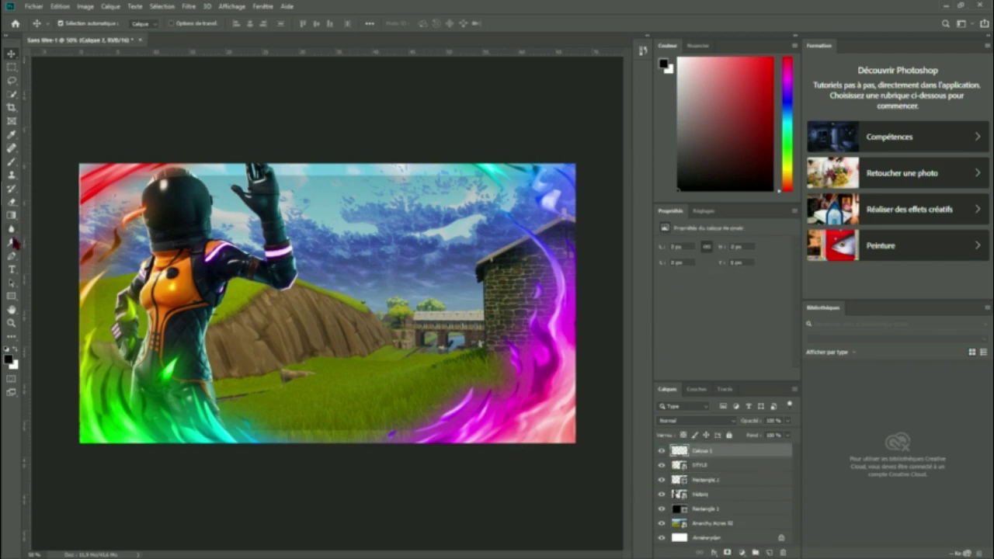
# Replace the Lorem Ipsum placeholder with the title 'Tuto : Miniature'
pyautogui.click(12, 269)
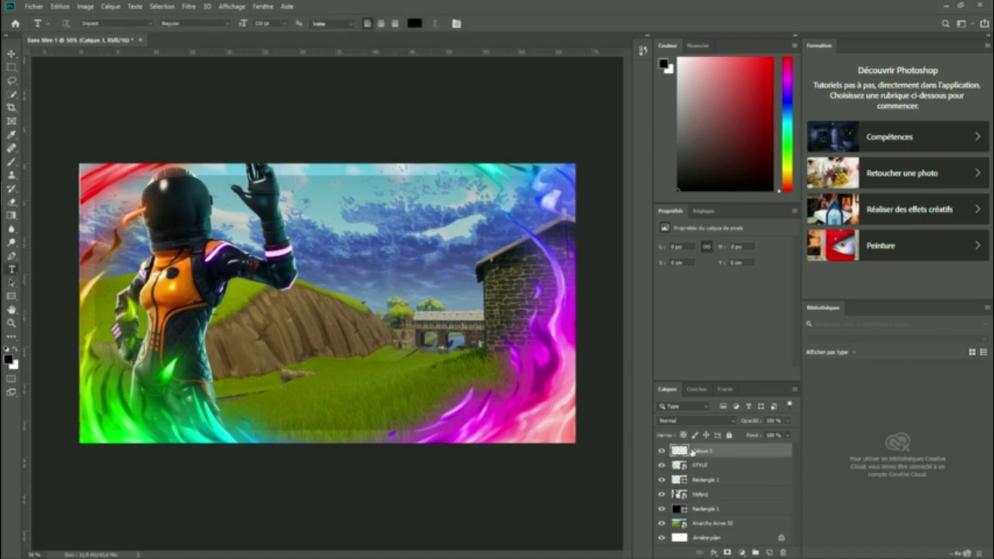
pyautogui.click(339, 233)
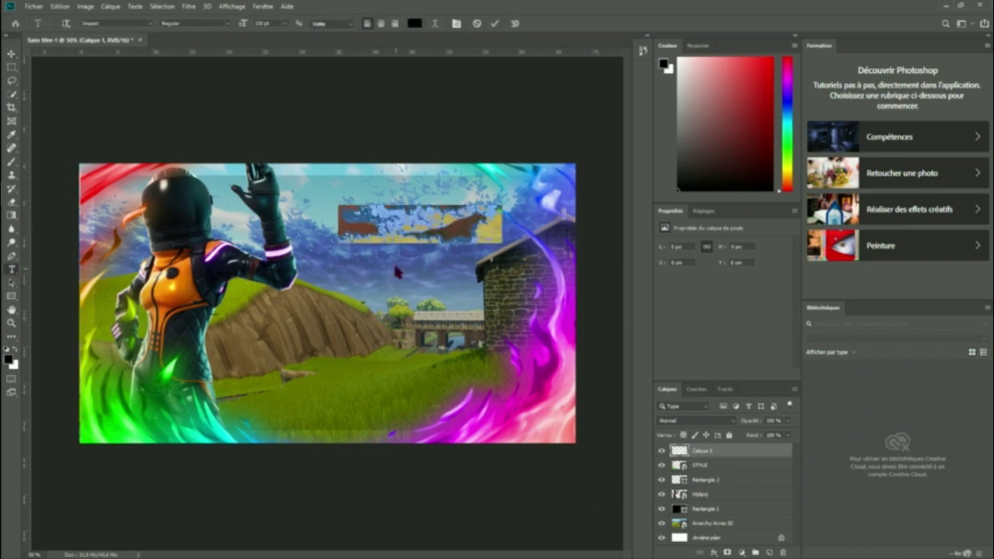
pyautogui.moveTo(500, 223); pyautogui.dragTo(349, 223)
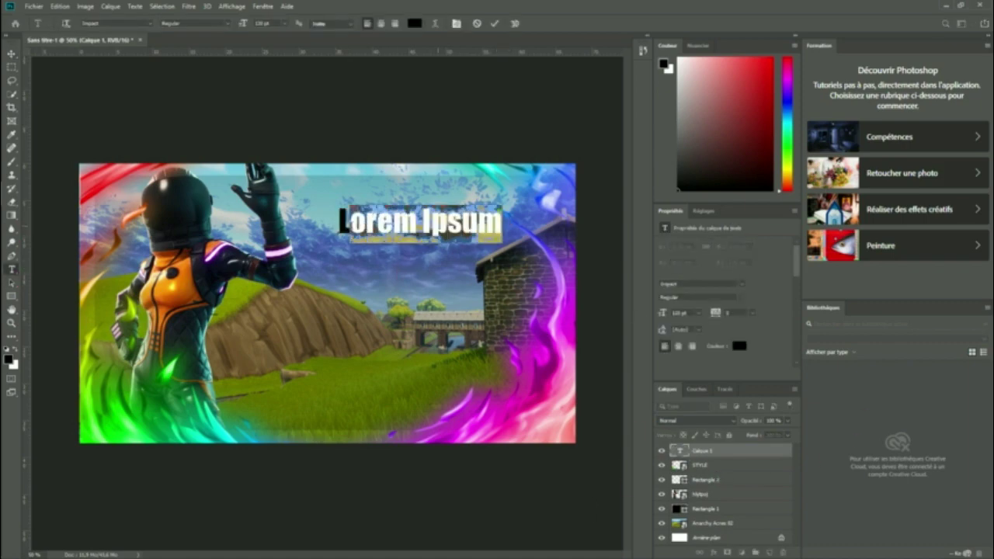
pyautogui.press('BackSpace')
pyautogui.press('BackSpace')
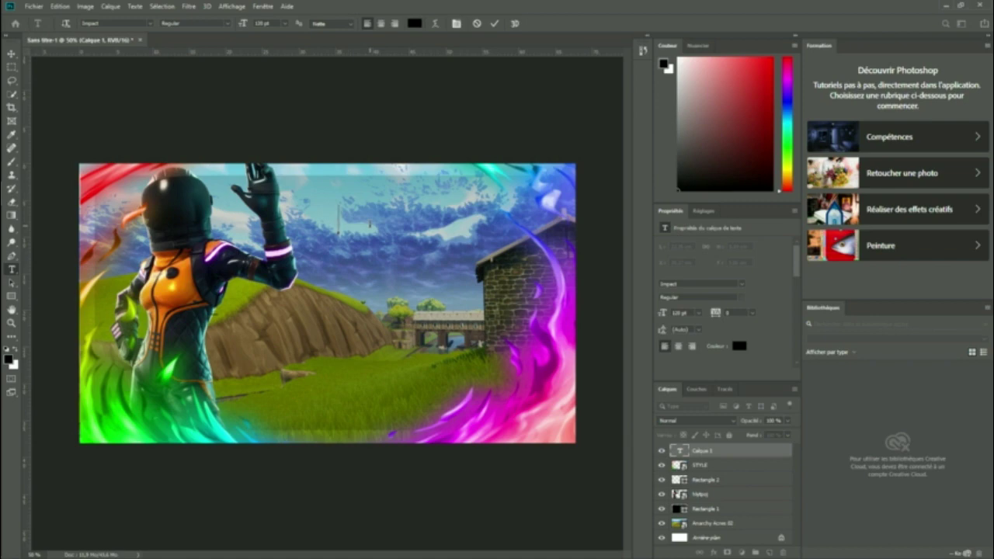
pyautogui.write('Tut')
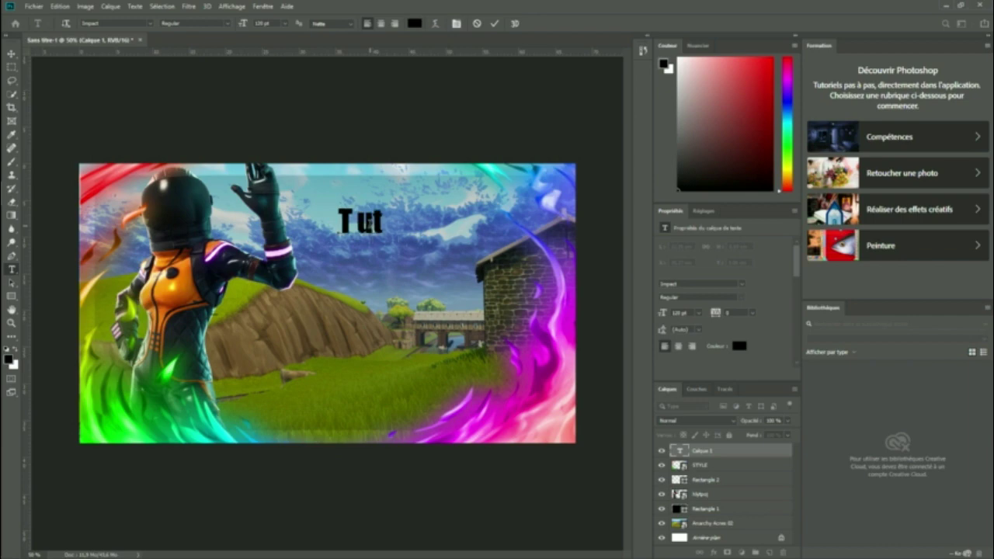
pyautogui.write('o : ')
pyautogui.write('Mini')
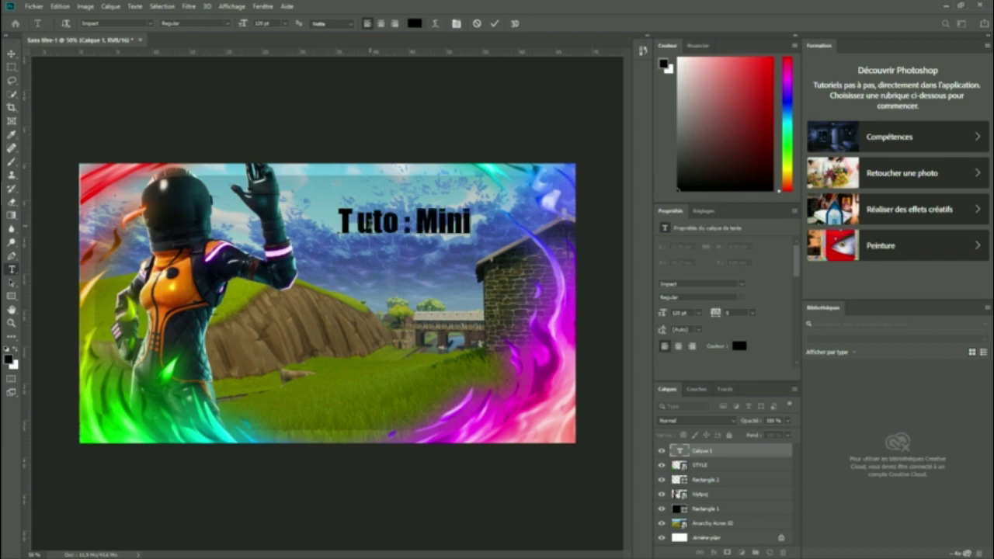
pyautogui.write('ature')
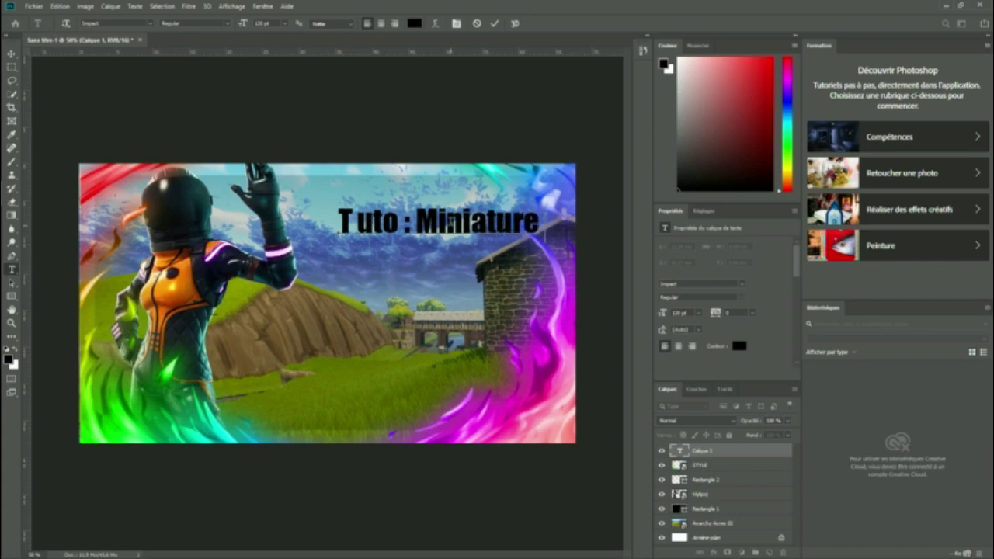
# Warp the title with an Arc at +3 bend and shift it up and left
pyautogui.click(431, 24)
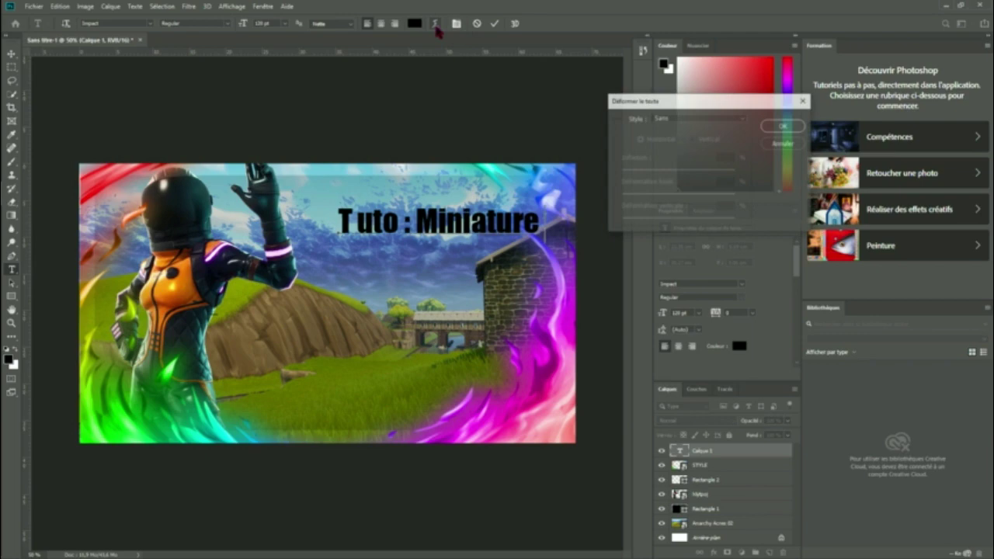
pyautogui.click(698, 118)
pyautogui.click(689, 144)
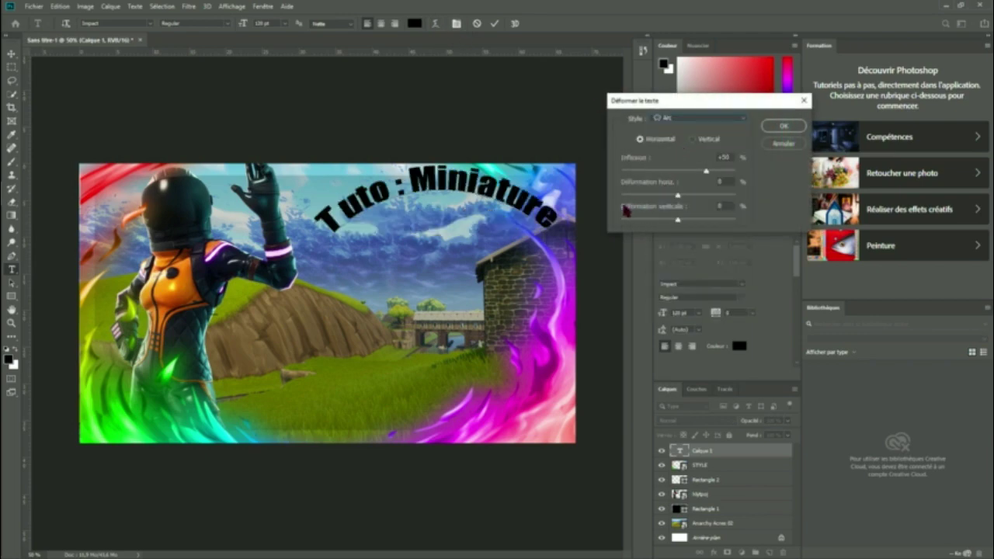
pyautogui.moveTo(706, 171); pyautogui.dragTo(683, 172)
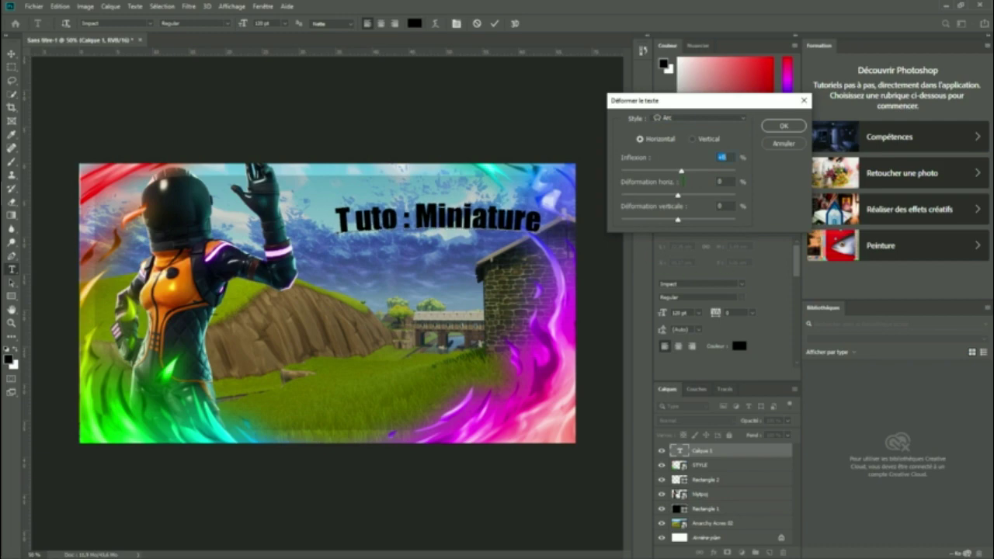
pyautogui.click(784, 125)
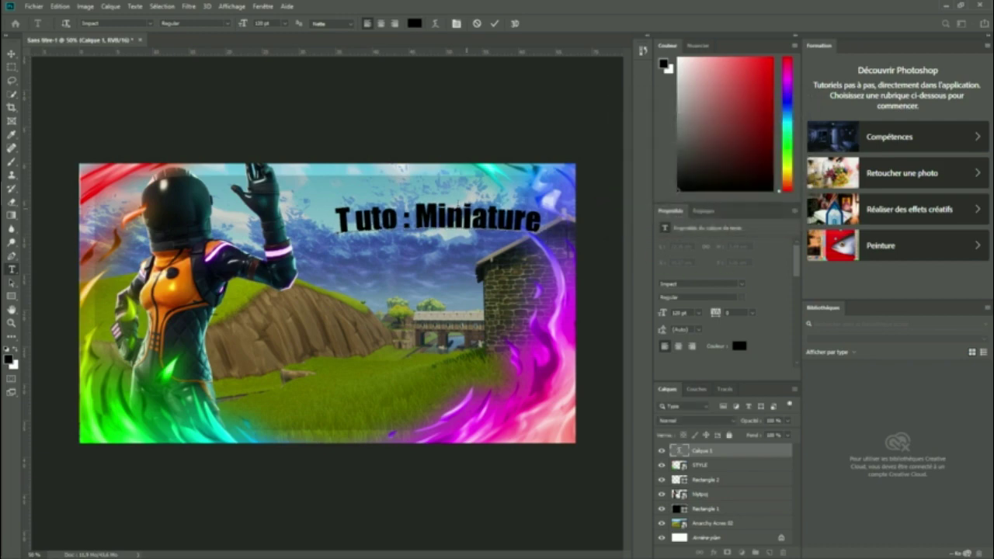
pyautogui.click(12, 54)
pyautogui.moveTo(431, 196); pyautogui.dragTo(401, 192)
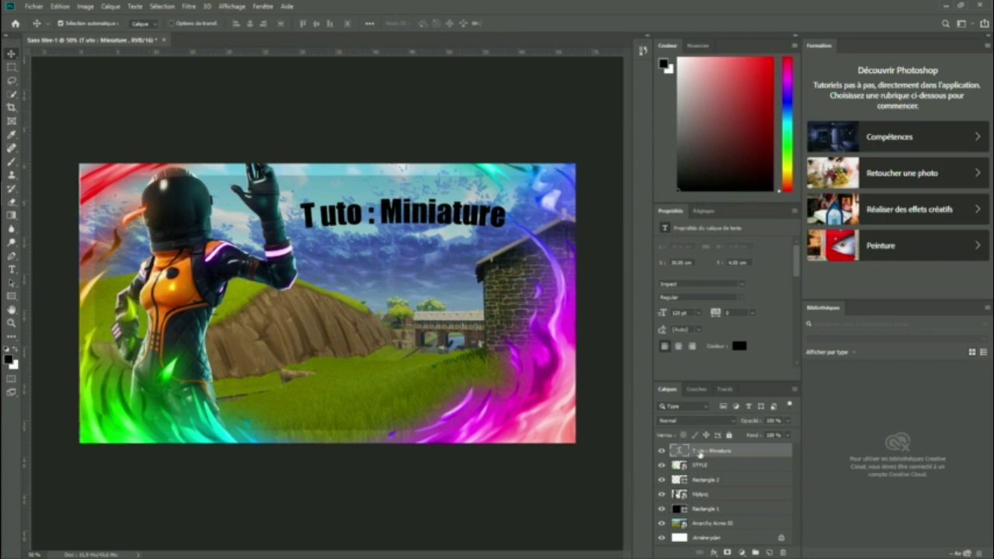
# Set the title text to 120 pt, commit it, and reselect the title text
pyautogui.click(11, 269)
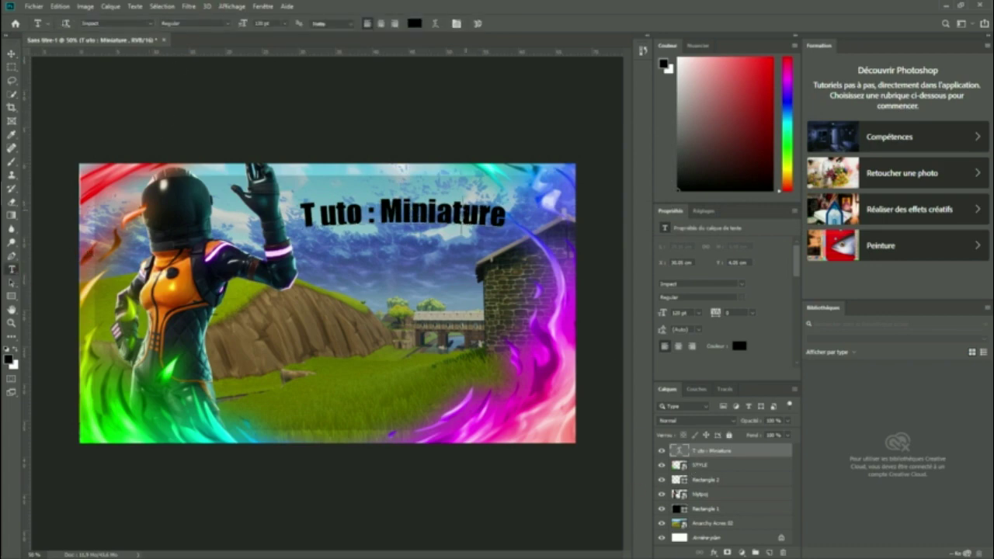
pyautogui.moveTo(508, 215); pyautogui.dragTo(300, 216)
pyautogui.click(286, 23)
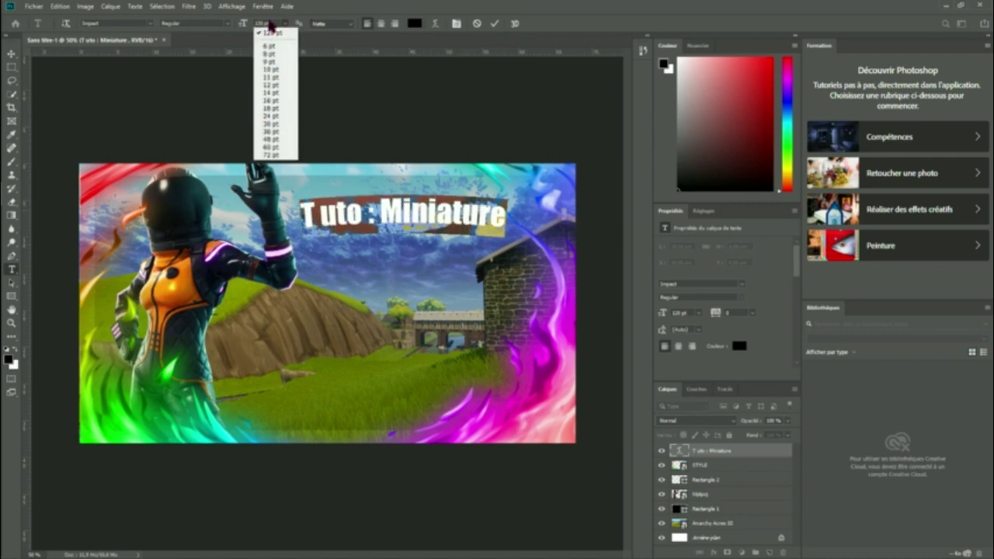
pyautogui.click(267, 33)
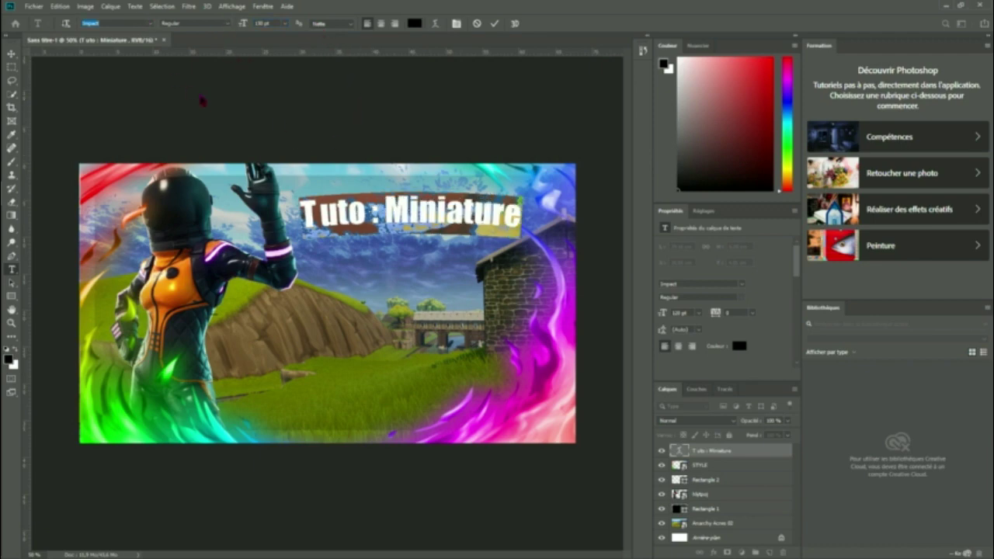
pyautogui.hotkey('ctrl', 'Return')
pyautogui.click(495, 218)
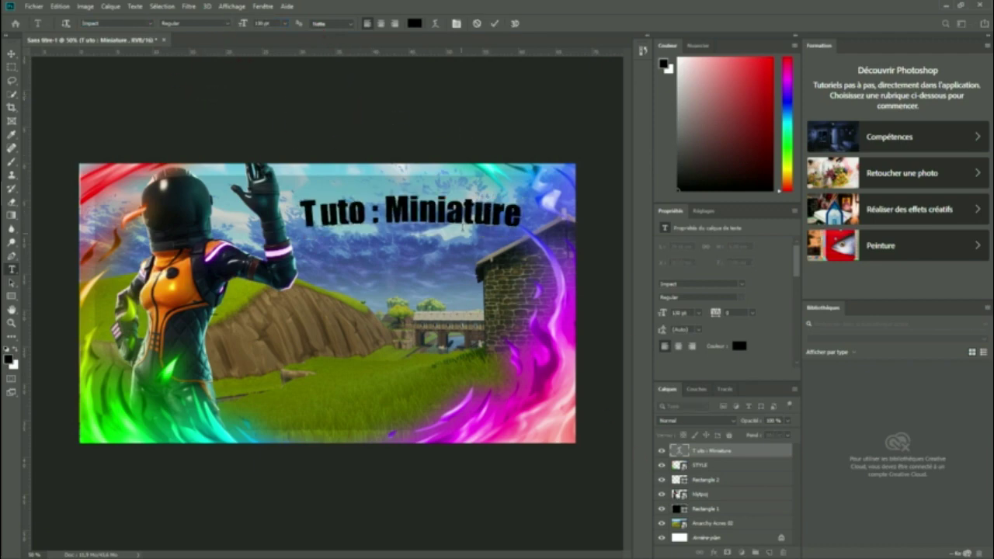
pyautogui.moveTo(521, 216)
pyautogui.mouseDown()
pyautogui.moveTo(313, 216)
pyautogui.moveTo(479, 222)
pyautogui.mouseUp()
# Duplicate the title layer as 'Tuto : Miniature copie'
pyautogui.rightClick(481, 222)
pyautogui.click(569, 136)
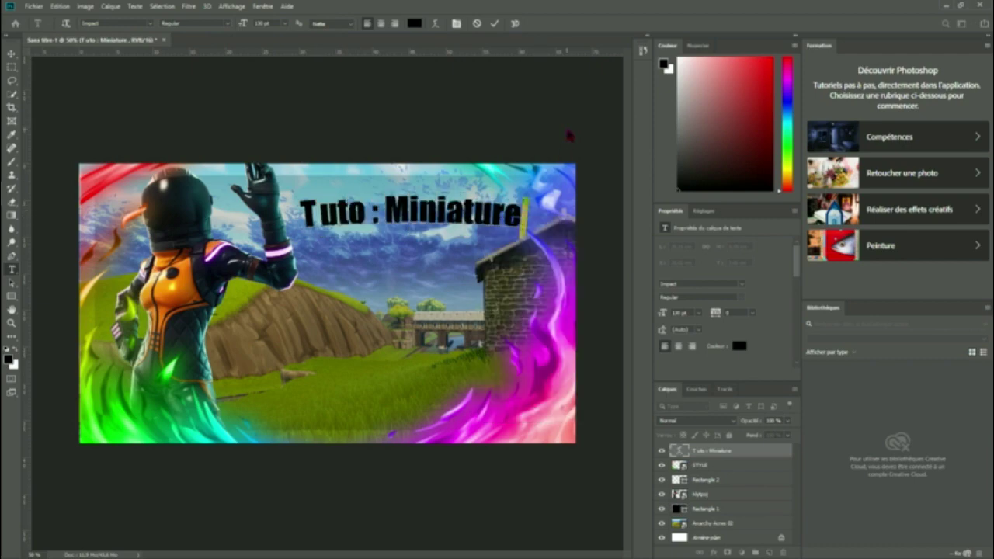
pyautogui.rightClick(712, 452)
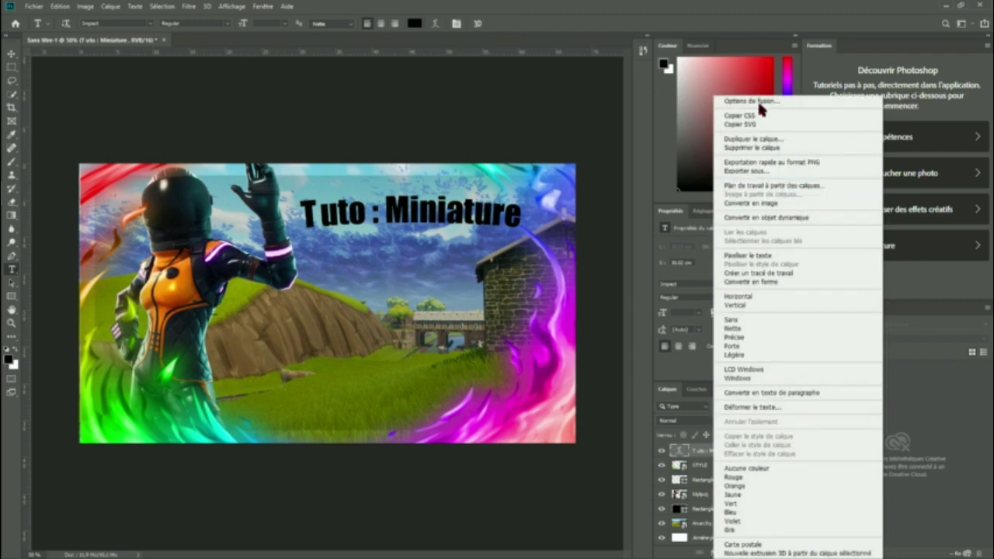
pyautogui.click(763, 139)
pyautogui.click(587, 158)
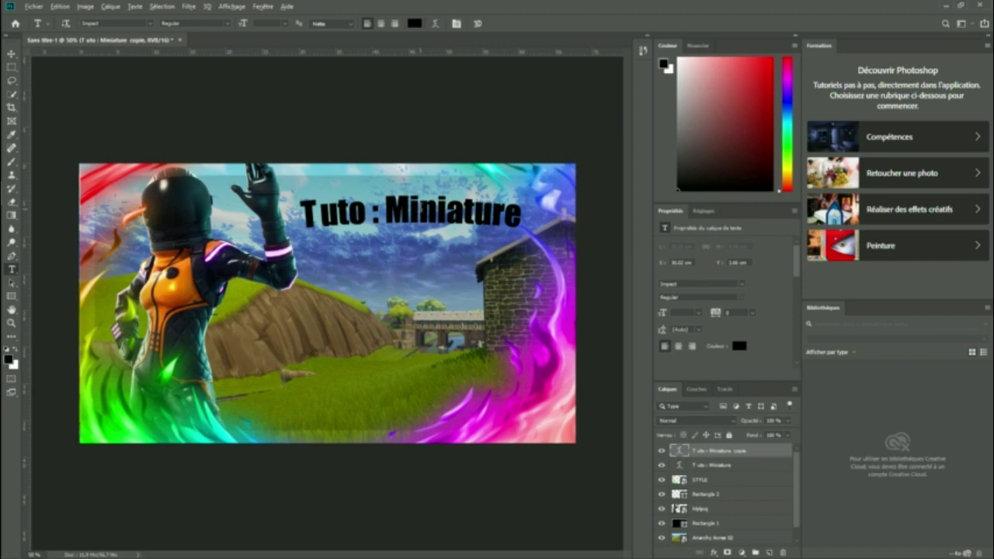
# Zoom in and drag the title copy just below the original
pyautogui.scroll(1, 420, 213)
pyautogui.scroll(1, 421, 198)
pyautogui.scroll(3, 421, 198)
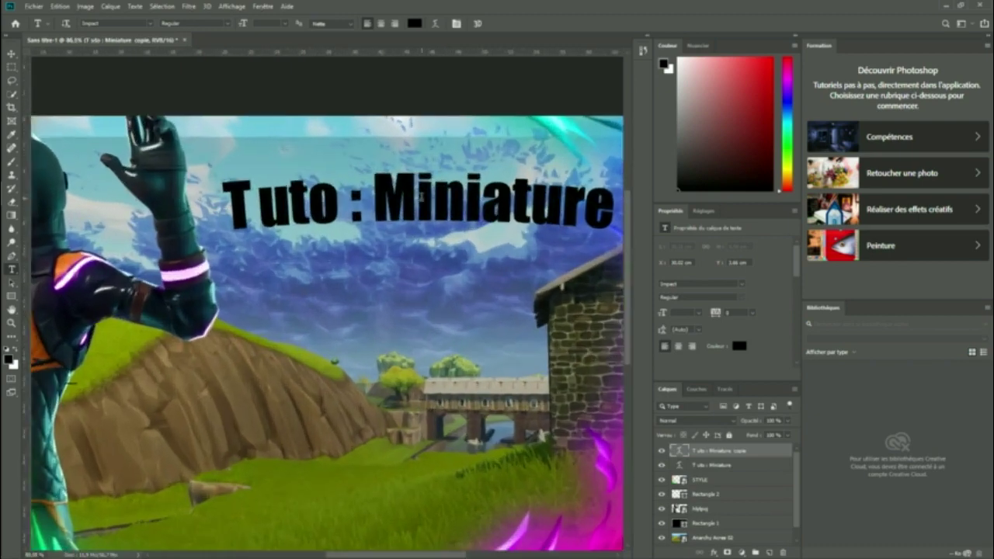
pyautogui.scroll(-1, 447, 196)
pyautogui.scroll(1, 447, 196)
pyautogui.scroll(-1, 504, 202)
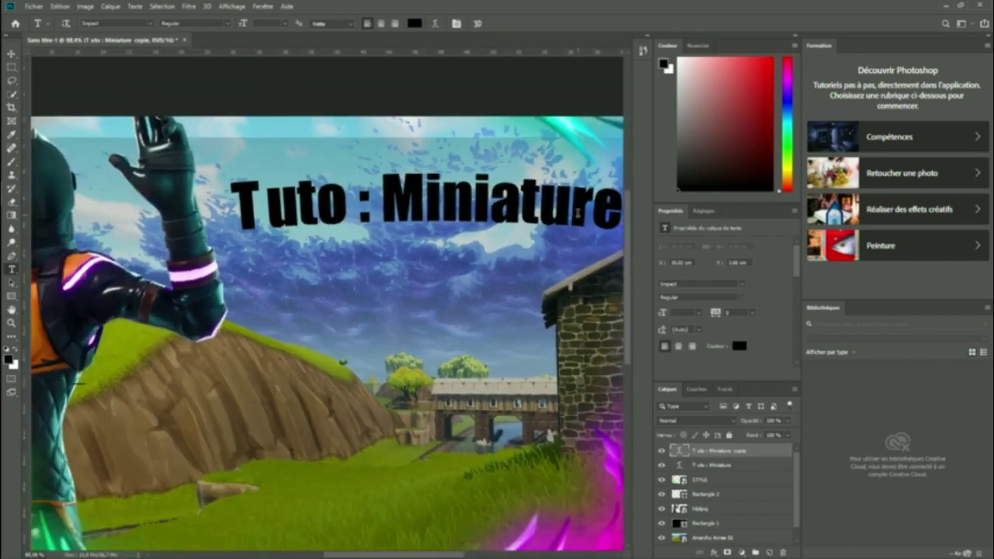
pyautogui.scroll(-2, 576, 212)
pyautogui.scroll(2, 574, 225)
pyautogui.scroll(2, 574, 225)
pyautogui.scroll(-3, 574, 225)
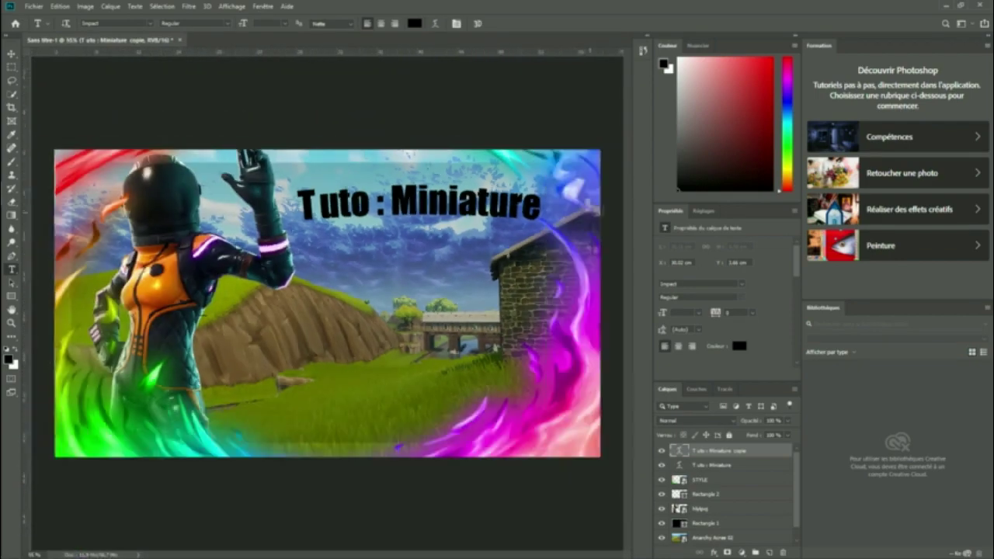
pyautogui.scroll(2, 575, 225)
pyautogui.scroll(1, 384, 204)
pyautogui.scroll(1, 384, 204)
pyautogui.scroll(1, 384, 204)
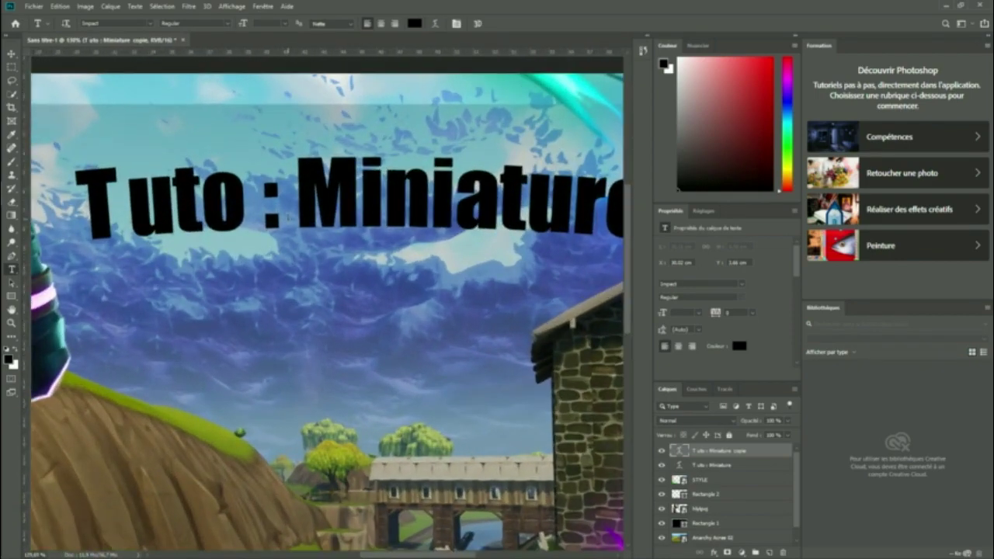
pyautogui.scroll(1, 384, 204)
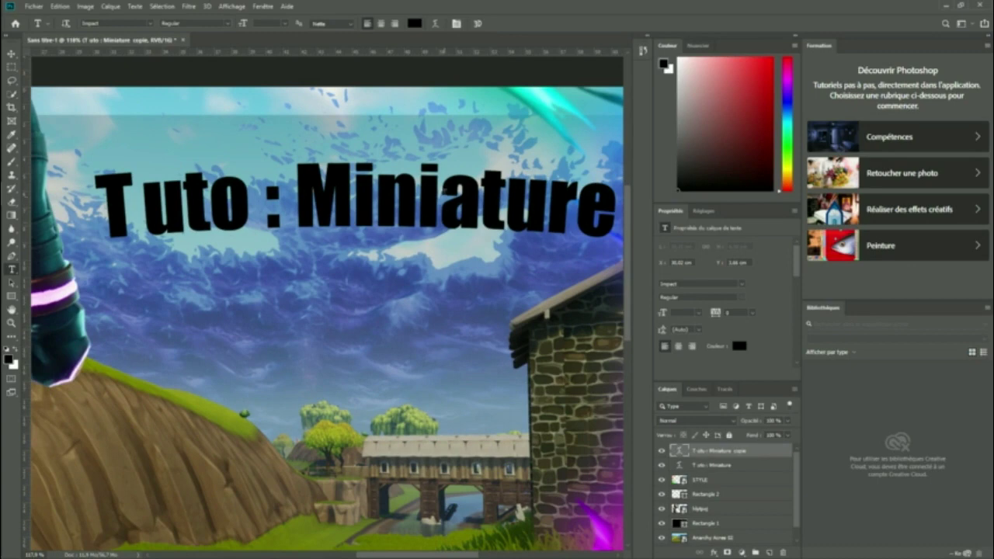
pyautogui.click(11, 53)
pyautogui.moveTo(353, 187)
pyautogui.mouseDown()
pyautogui.moveTo(354, 252)
pyautogui.moveTo(354, 165)
pyautogui.mouseUp()
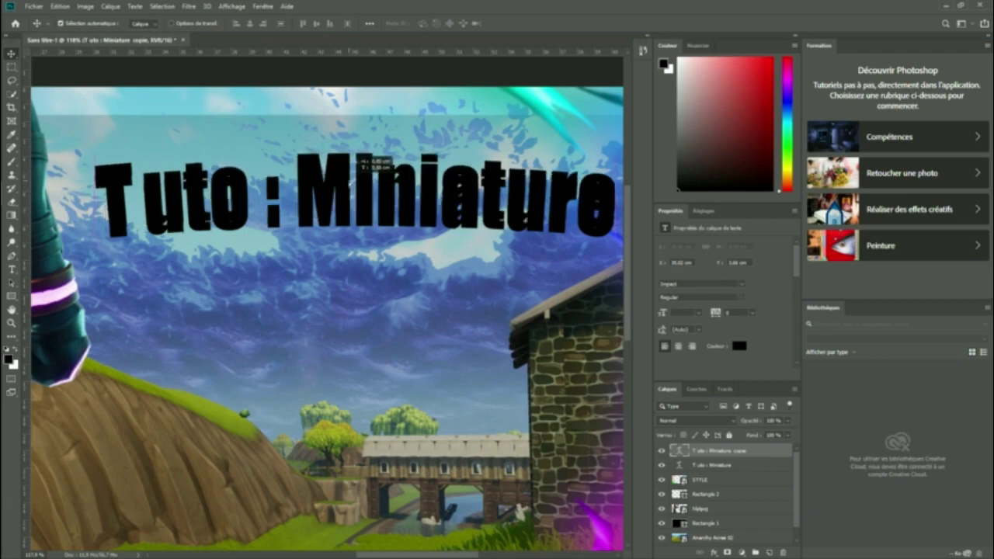
pyautogui.moveTo(354, 165); pyautogui.dragTo(350, 187)
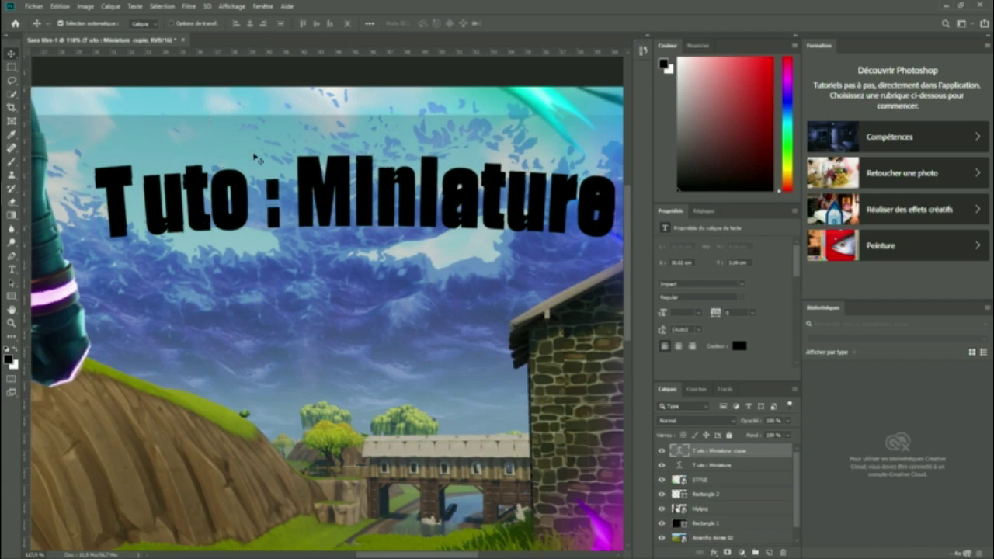
pyautogui.moveTo(447, 211); pyautogui.dragTo(448, 220)
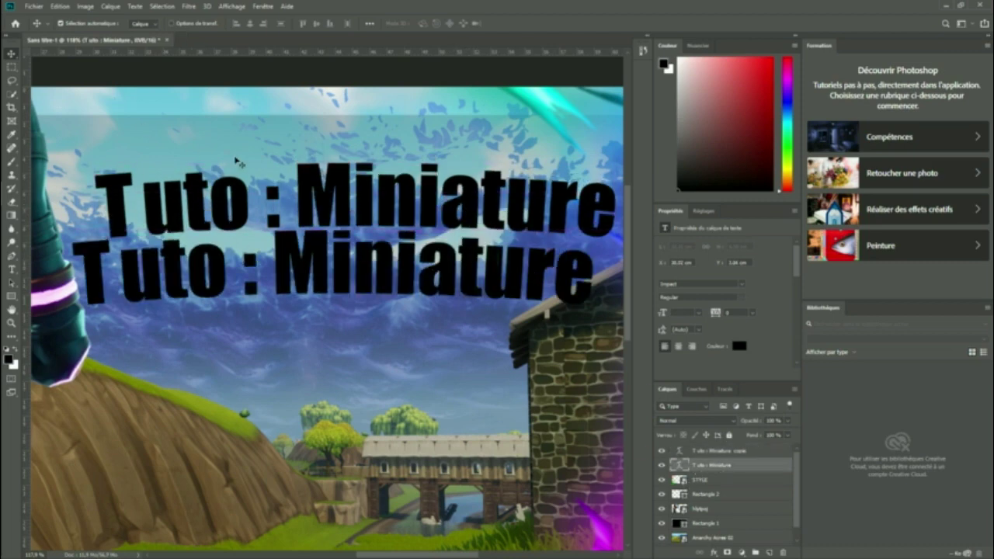
# Open the Blending Options for the original title layer
pyautogui.rightClick(707, 448)
pyautogui.click(746, 8)
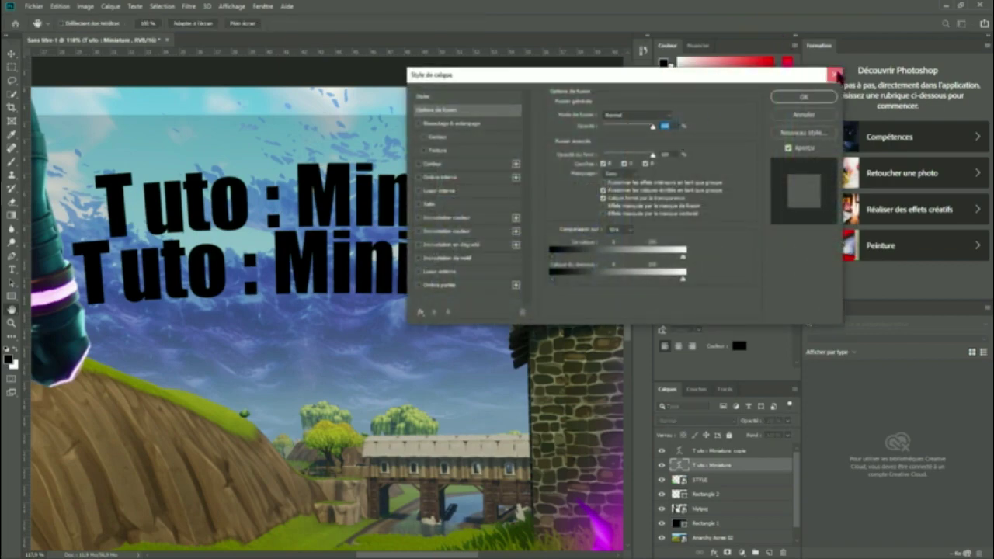
pyautogui.click(835, 75)
pyautogui.moveTo(725, 103); pyautogui.dragTo(744, 143)
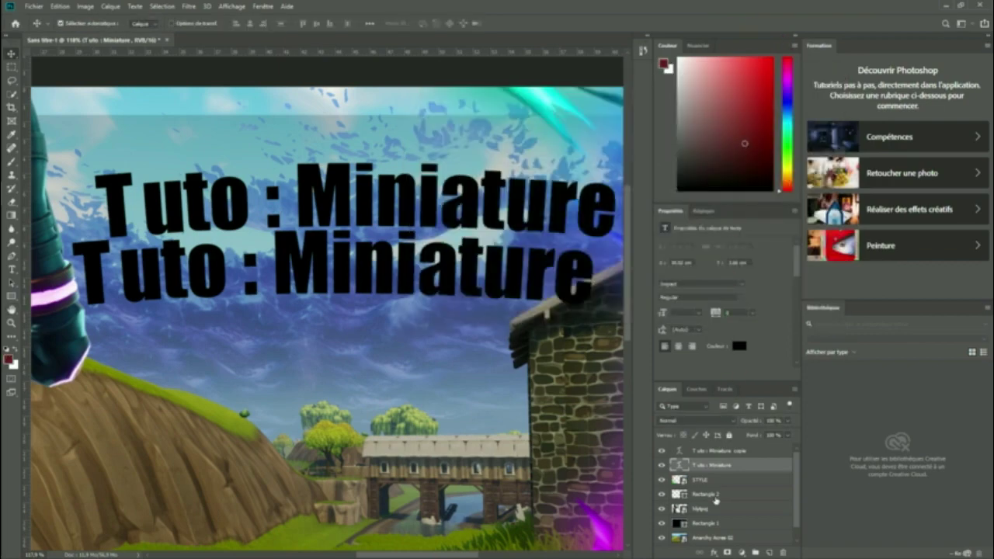
pyautogui.rightClick(713, 473)
pyautogui.click(823, 10)
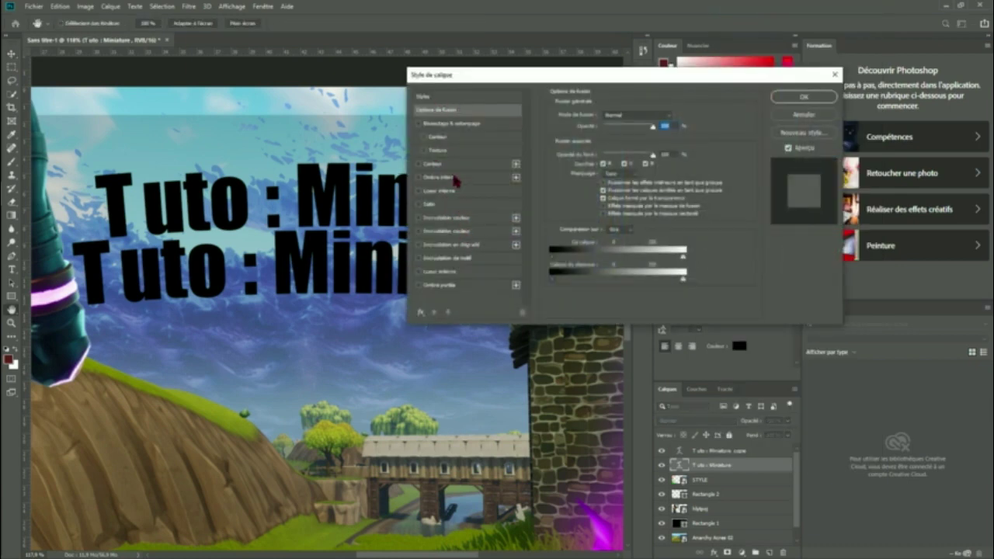
# Enable Gradient Overlay and set the gradient's left stop to a saturated blue
pyautogui.click(466, 244)
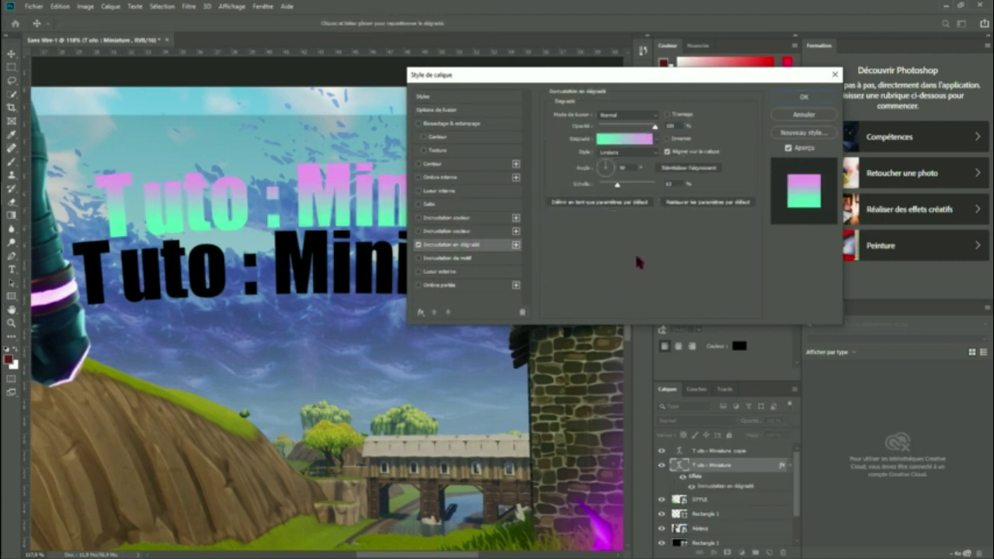
pyautogui.click(658, 140)
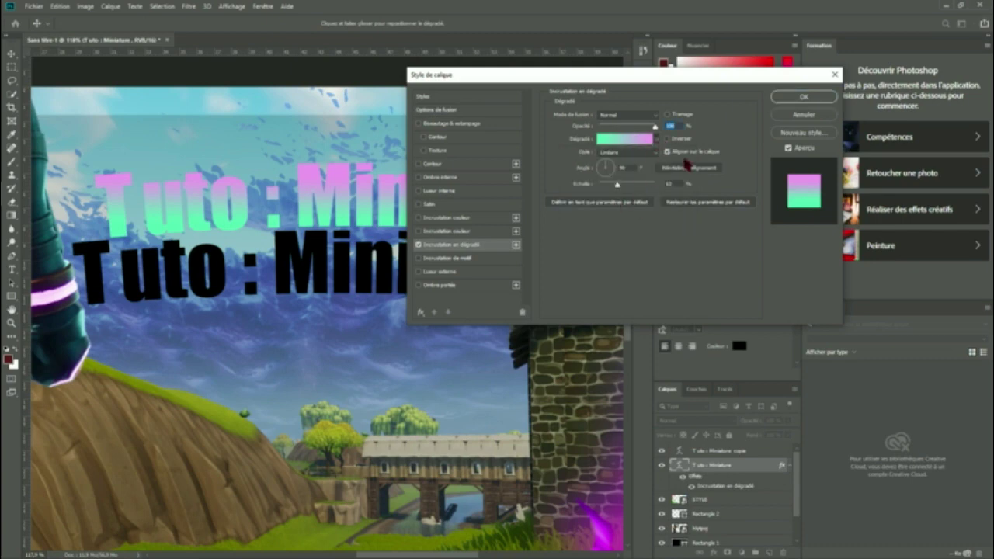
pyautogui.click(620, 139)
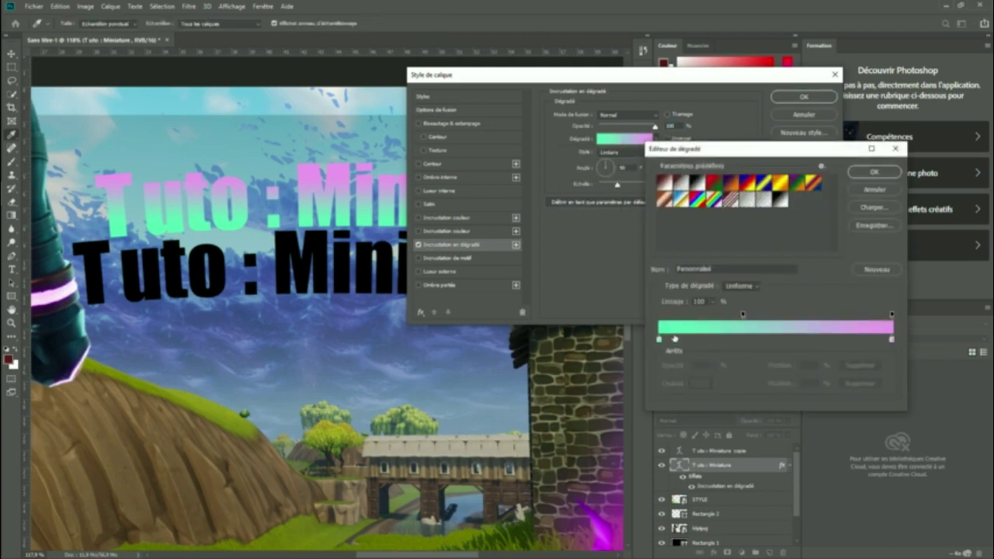
pyautogui.click(660, 341)
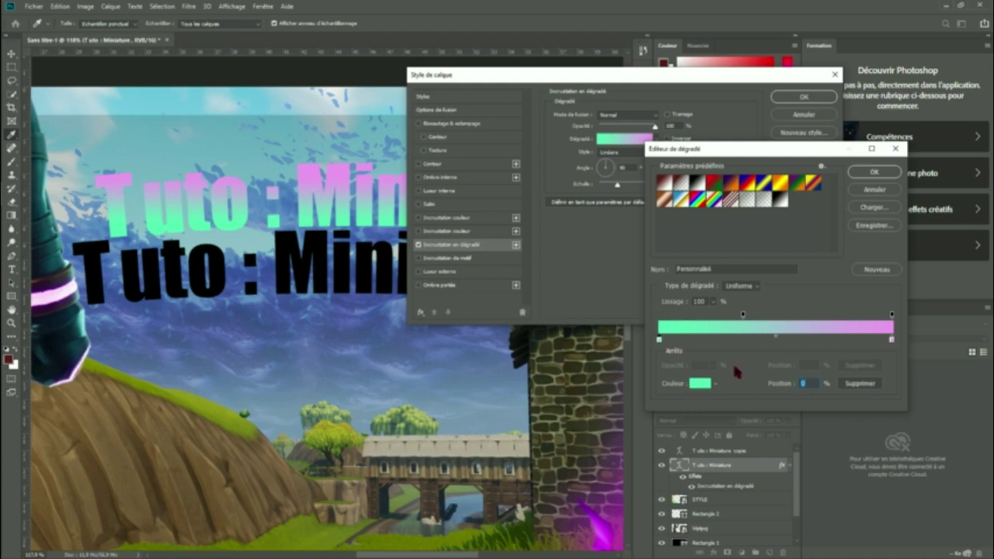
pyautogui.click(715, 383)
pyautogui.click(704, 386)
pyautogui.click(696, 383)
pyautogui.moveTo(492, 178); pyautogui.dragTo(491, 184)
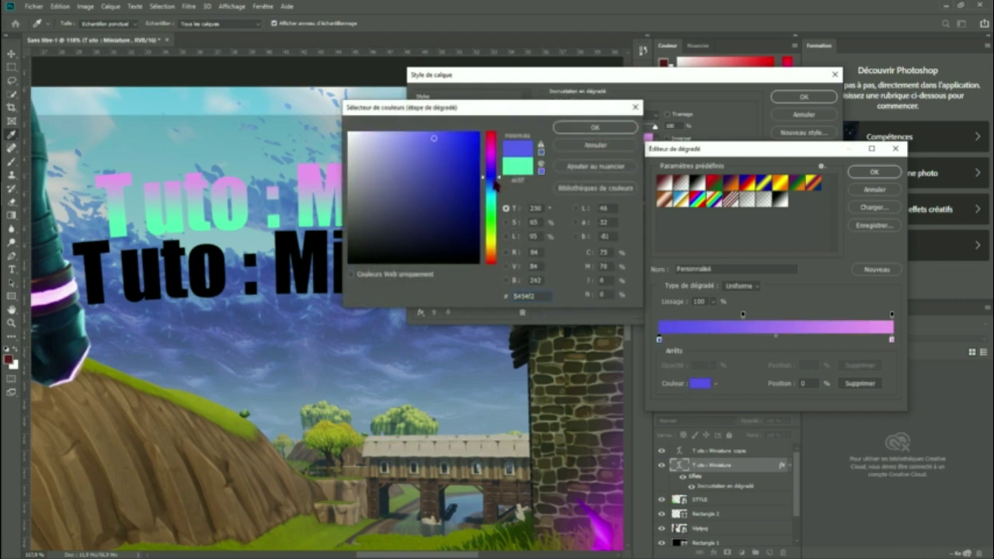
pyautogui.moveTo(420, 155)
pyautogui.mouseDown()
pyautogui.moveTo(477, 132)
pyautogui.moveTo(461, 137)
pyautogui.mouseUp()
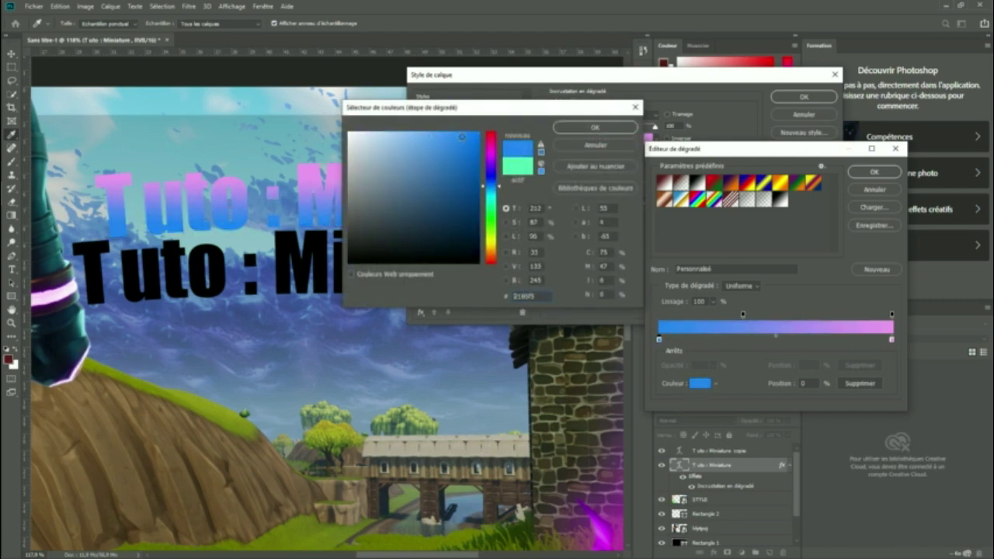
pyautogui.click(596, 128)
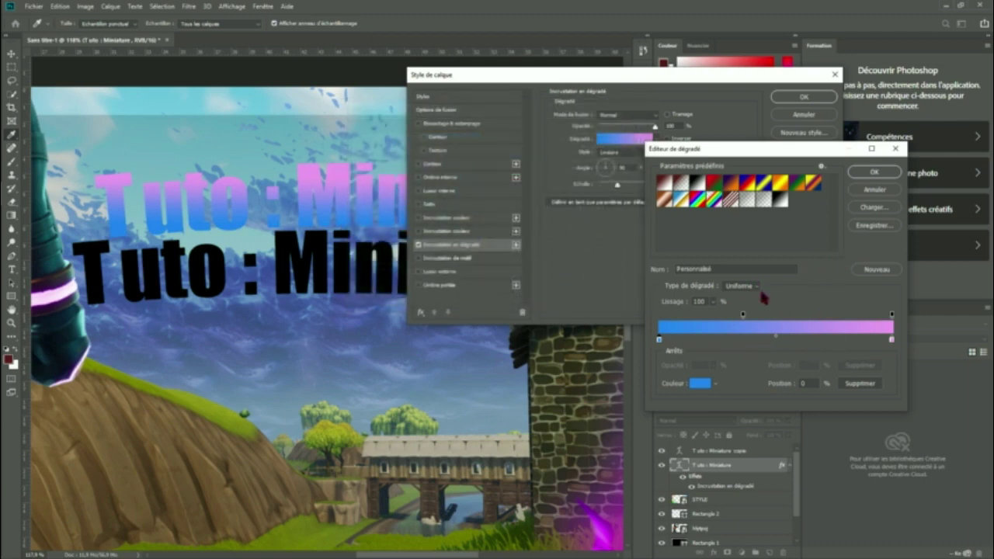
# Set the right stop to saturated green, reverse the gradient, and apply it
pyautogui.click(892, 340)
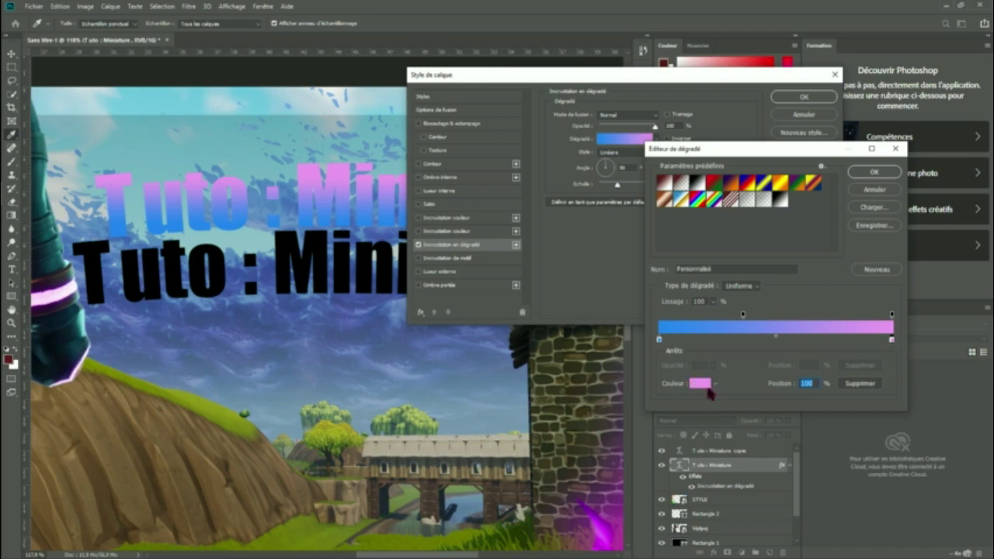
pyautogui.click(699, 383)
pyautogui.moveTo(491, 208); pyautogui.dragTo(490, 219)
pyautogui.click(398, 138)
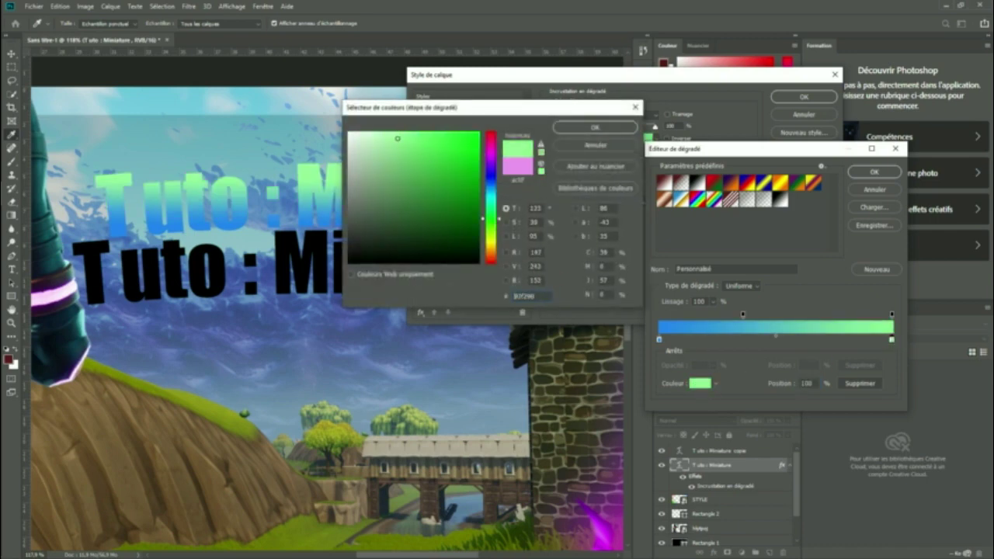
pyautogui.moveTo(412, 141); pyautogui.dragTo(469, 150)
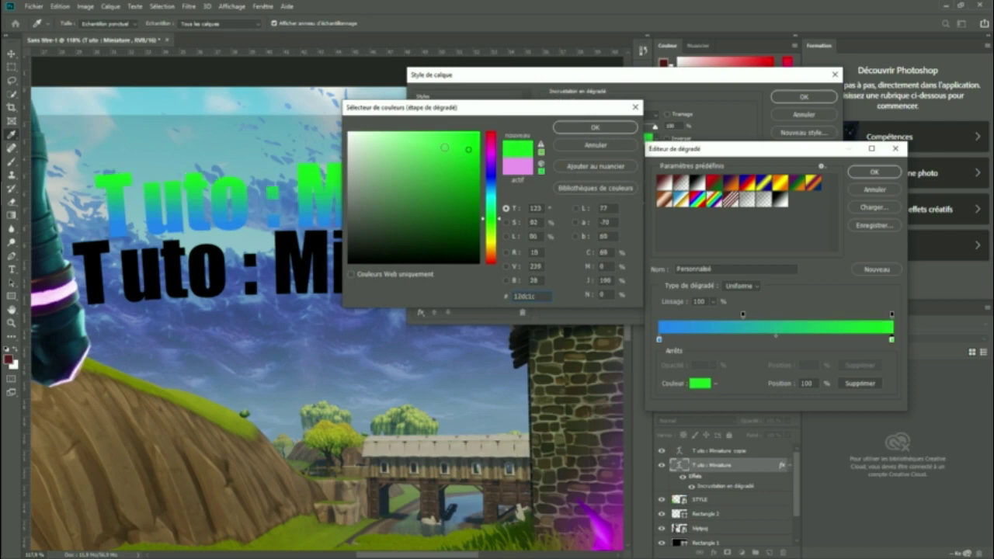
pyautogui.click(595, 127)
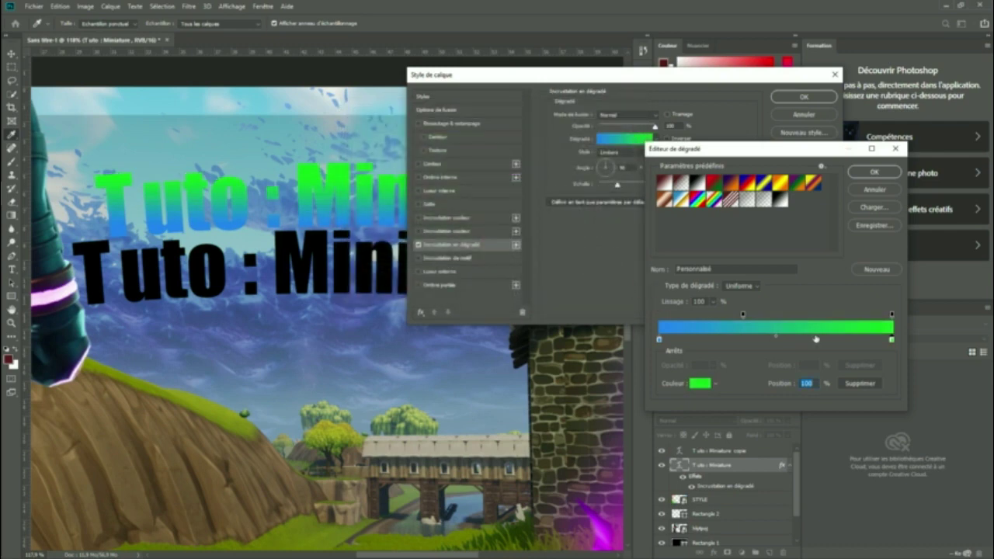
pyautogui.click(874, 171)
pyautogui.click(666, 138)
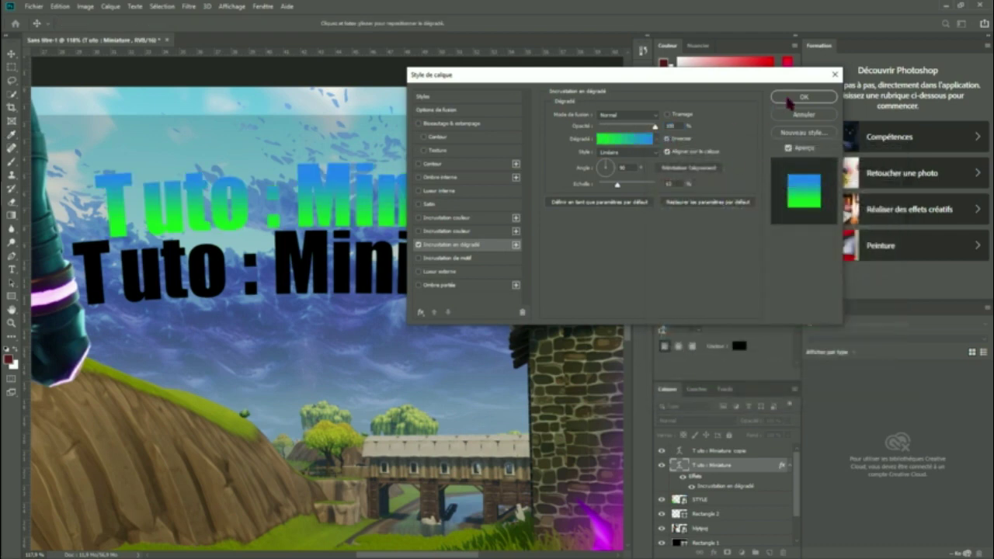
pyautogui.click(822, 98)
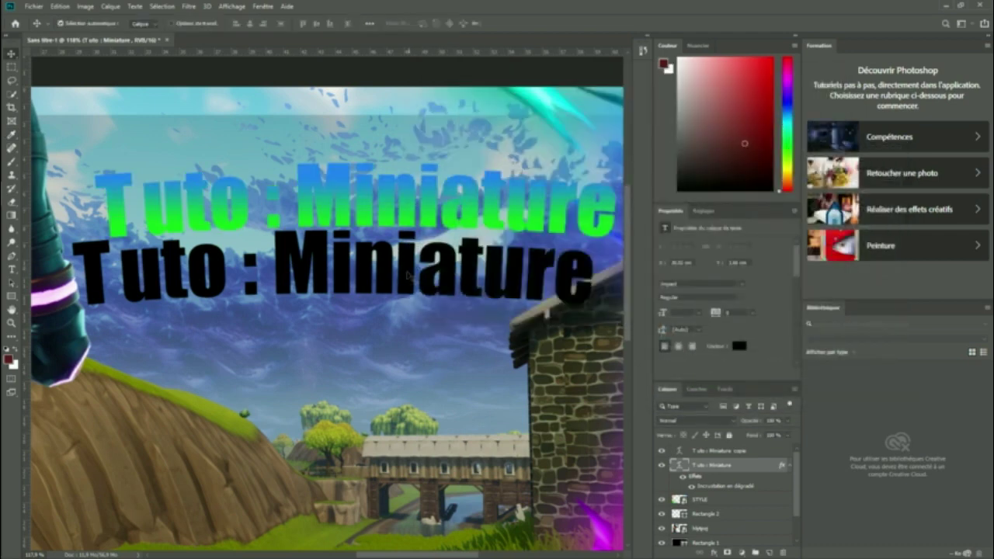
# Move the black title copy behind the gradient title, slightly offset as a shadow
pyautogui.moveTo(407, 275); pyautogui.dragTo(431, 208)
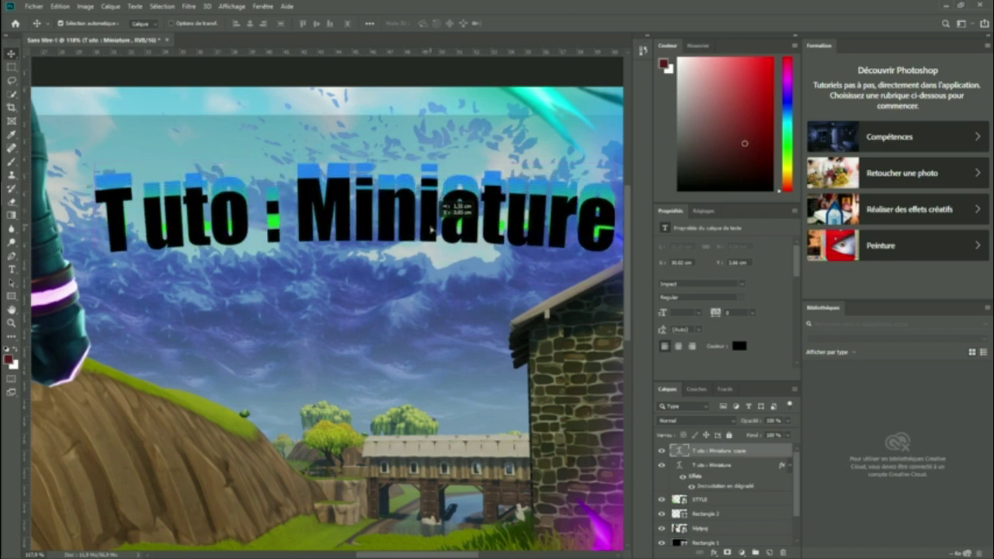
pyautogui.moveTo(431, 209)
pyautogui.mouseDown()
pyautogui.moveTo(434, 333)
pyautogui.moveTo(435, 271)
pyautogui.moveTo(435, 287)
pyautogui.mouseUp()
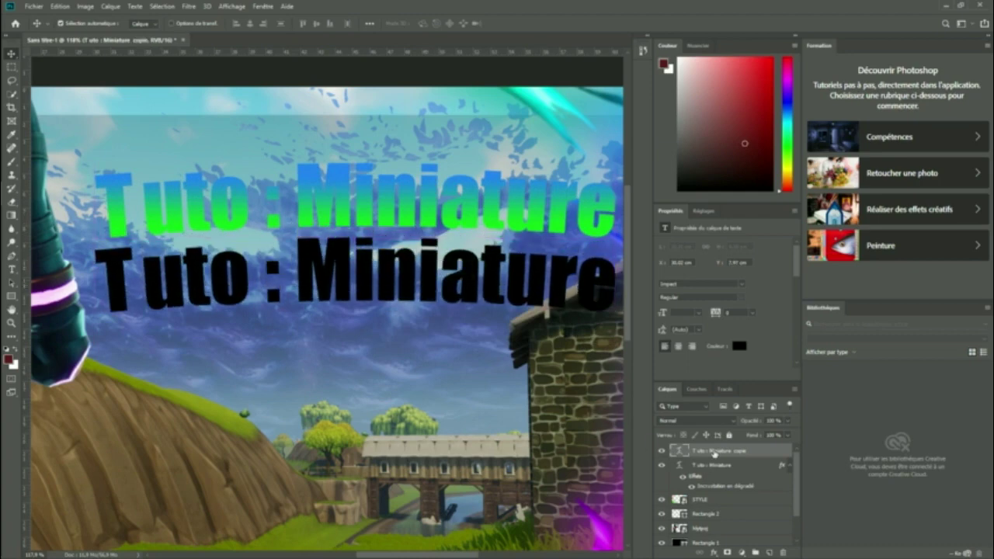
pyautogui.moveTo(714, 454); pyautogui.dragTo(717, 479)
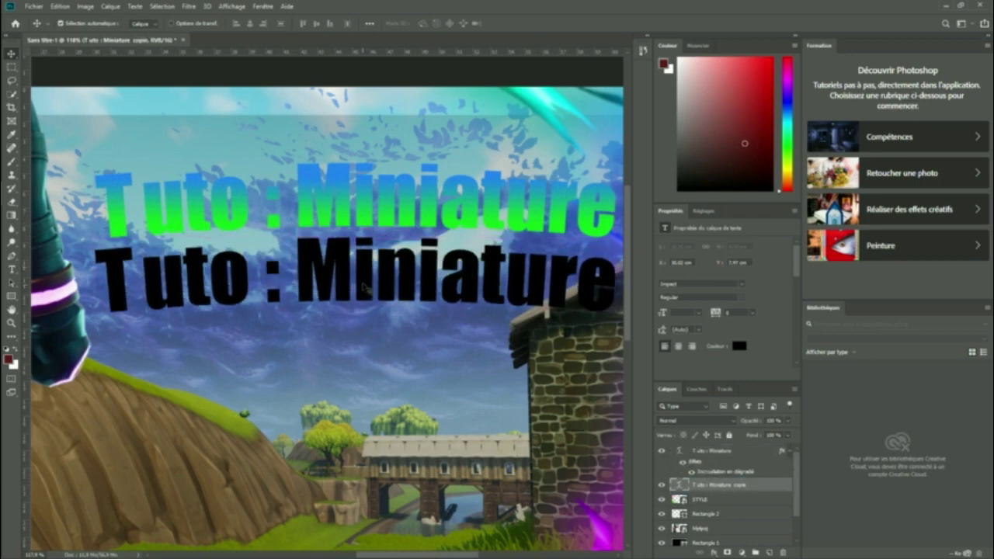
pyautogui.moveTo(364, 287); pyautogui.dragTo(375, 218)
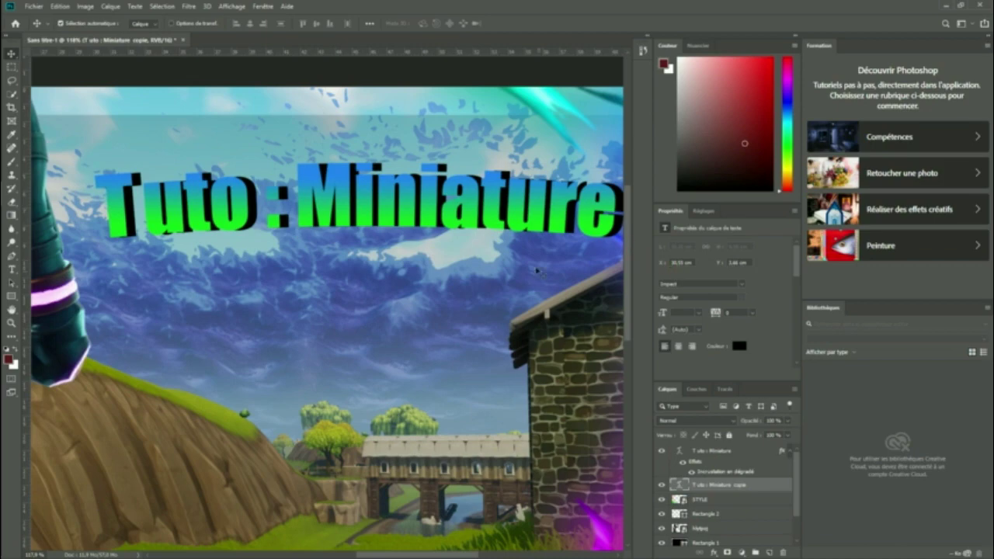
pyautogui.scroll(-3, 509, 288)
pyautogui.scroll(-2, 505, 281)
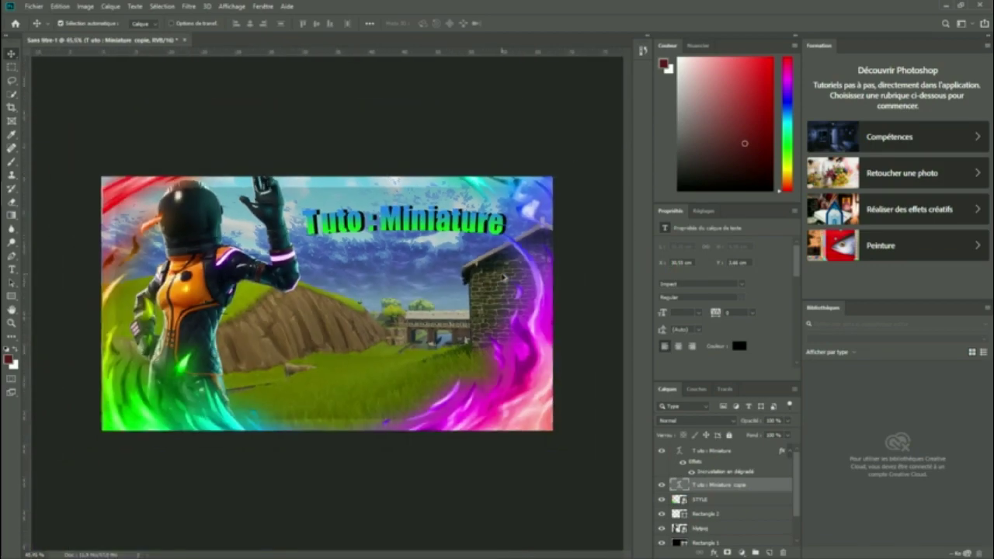
pyautogui.scroll(1, 501, 278)
pyautogui.scroll(1, 502, 278)
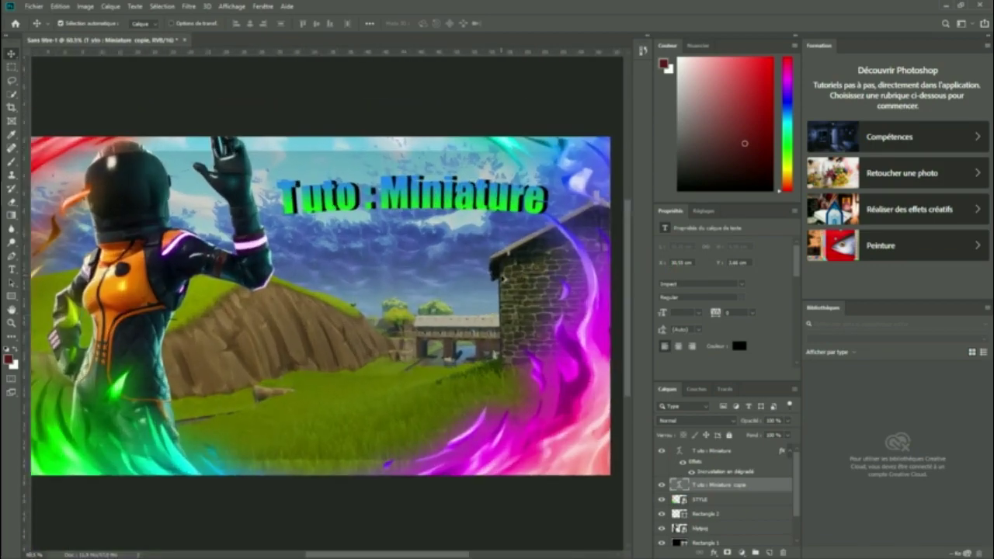
# Open the gradient title's Layer Style, trying then removing Outer Glow and Stroke
pyautogui.click(720, 452)
pyautogui.rightClick(722, 452)
pyautogui.click(730, 105)
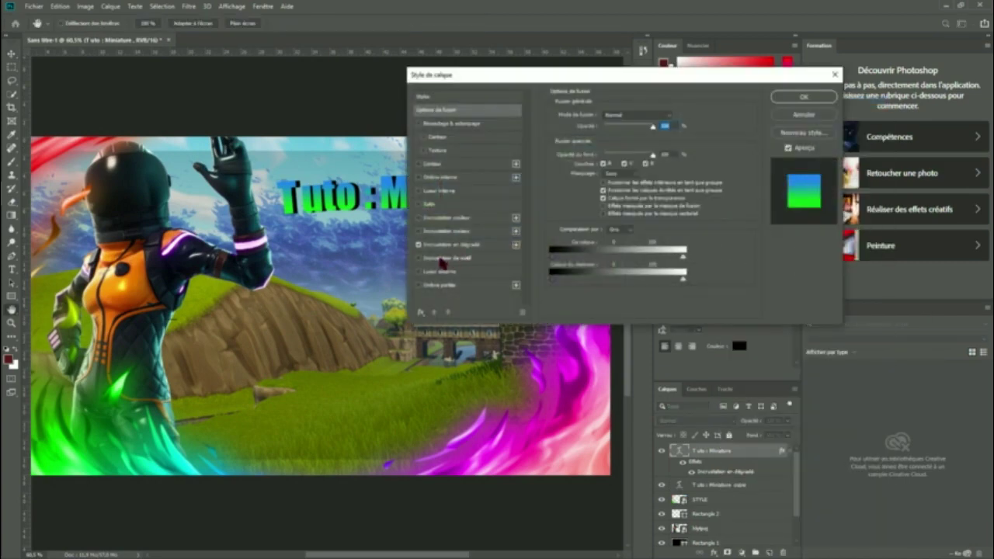
pyautogui.click(418, 271)
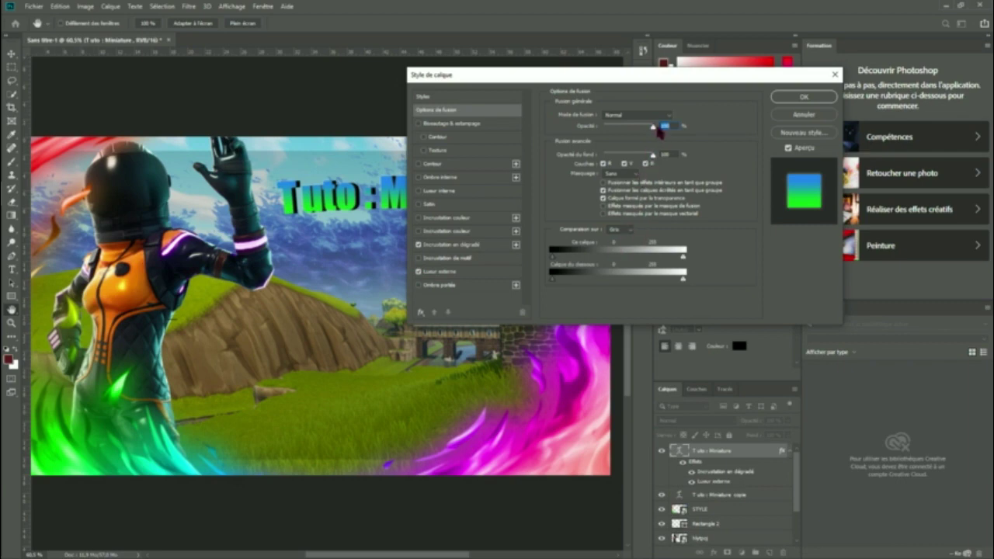
pyautogui.moveTo(653, 127)
pyautogui.mouseDown()
pyautogui.moveTo(619, 126)
pyautogui.moveTo(690, 124)
pyautogui.mouseUp()
pyautogui.click(419, 272)
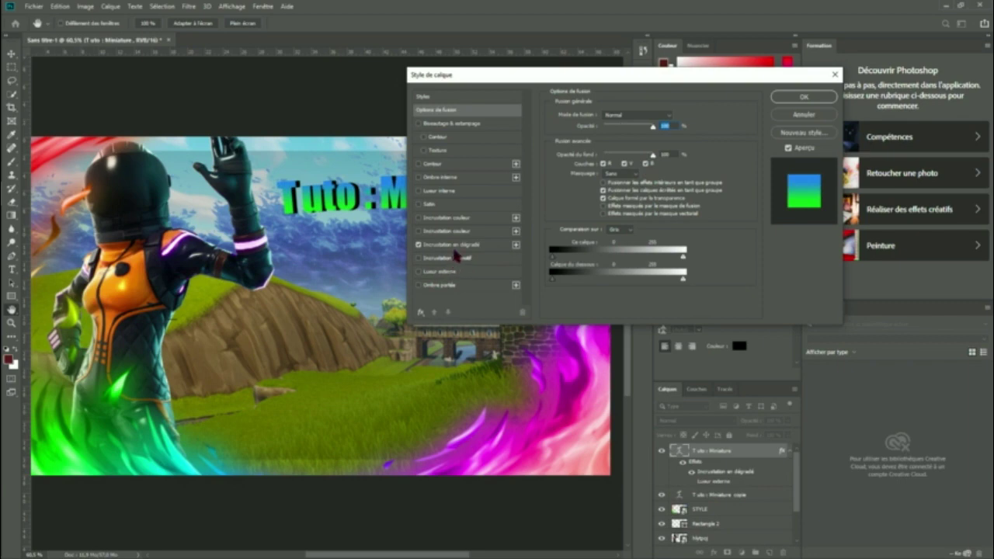
pyautogui.click(419, 164)
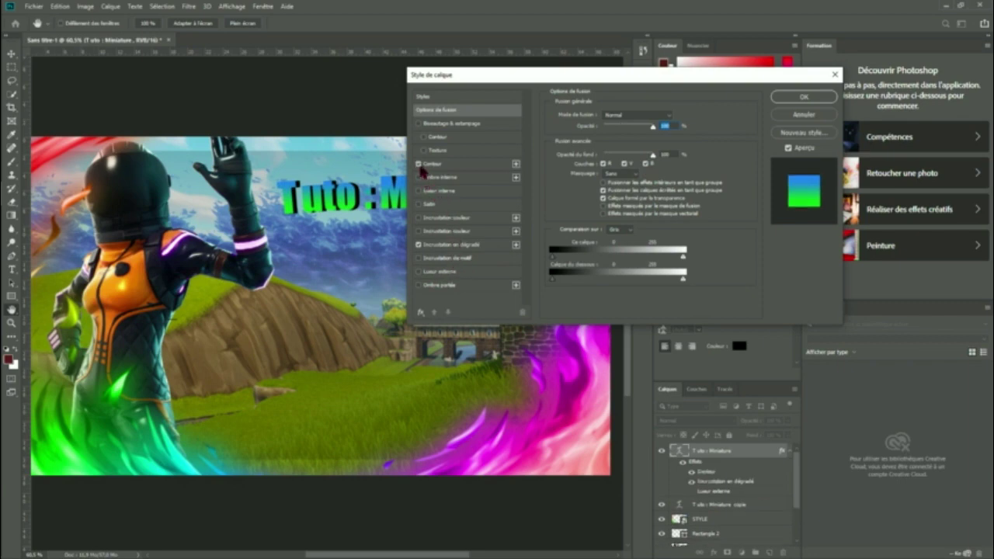
pyautogui.moveTo(653, 126)
pyautogui.mouseDown()
pyautogui.moveTo(641, 127)
pyautogui.moveTo(807, 127)
pyautogui.mouseUp()
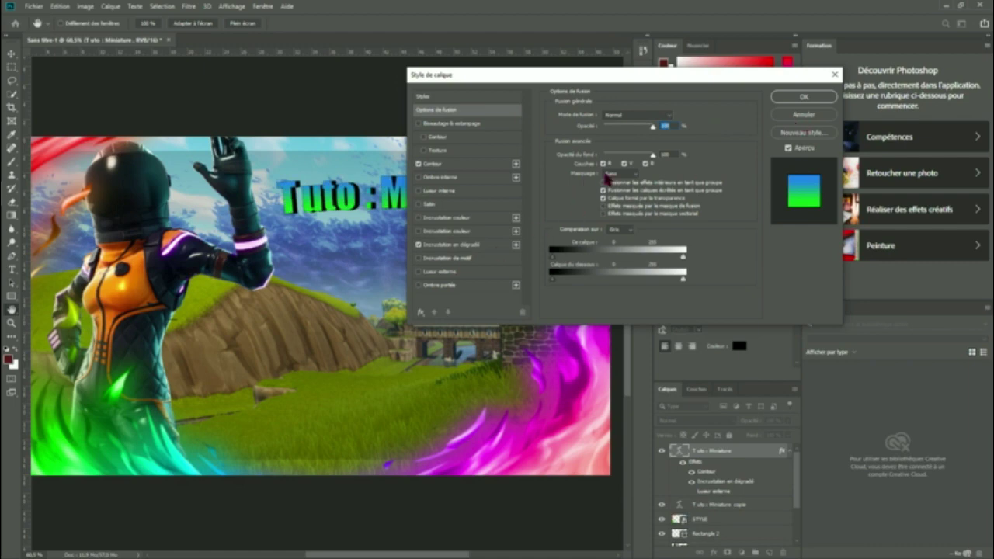
pyautogui.click(420, 164)
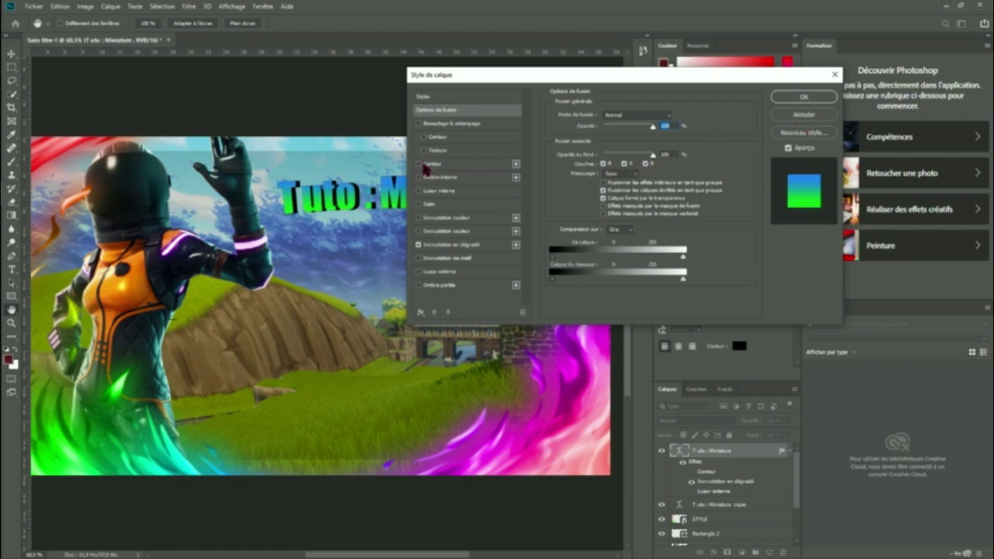
# Add Bevel & Emboss with adjusted Size and Depth and zero Soften, then apply
pyautogui.click(418, 124)
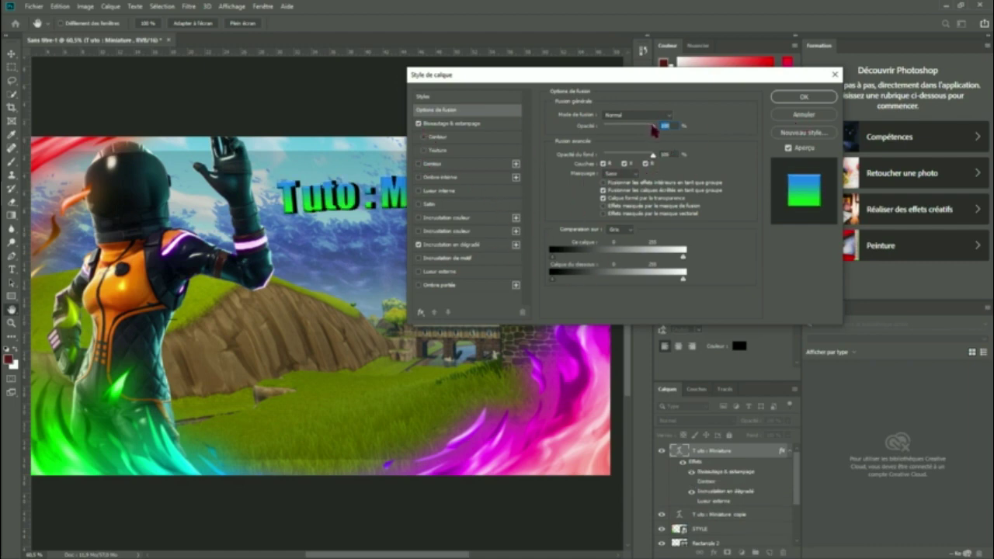
pyautogui.moveTo(653, 125)
pyautogui.mouseDown()
pyautogui.moveTo(618, 128)
pyautogui.moveTo(676, 134)
pyautogui.mouseUp()
pyautogui.click(654, 159)
pyautogui.click(453, 137)
pyautogui.click(450, 124)
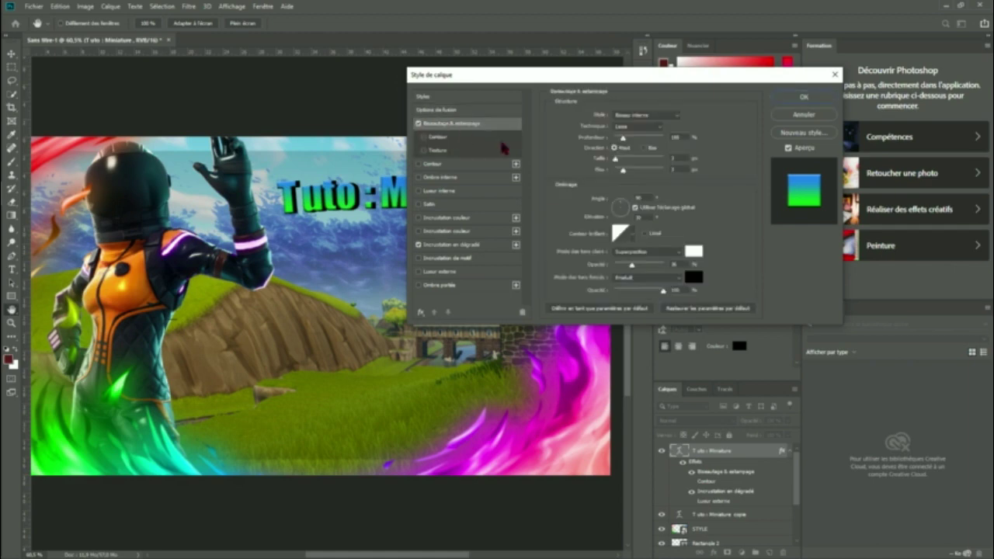
pyautogui.moveTo(618, 160); pyautogui.dragTo(618, 160)
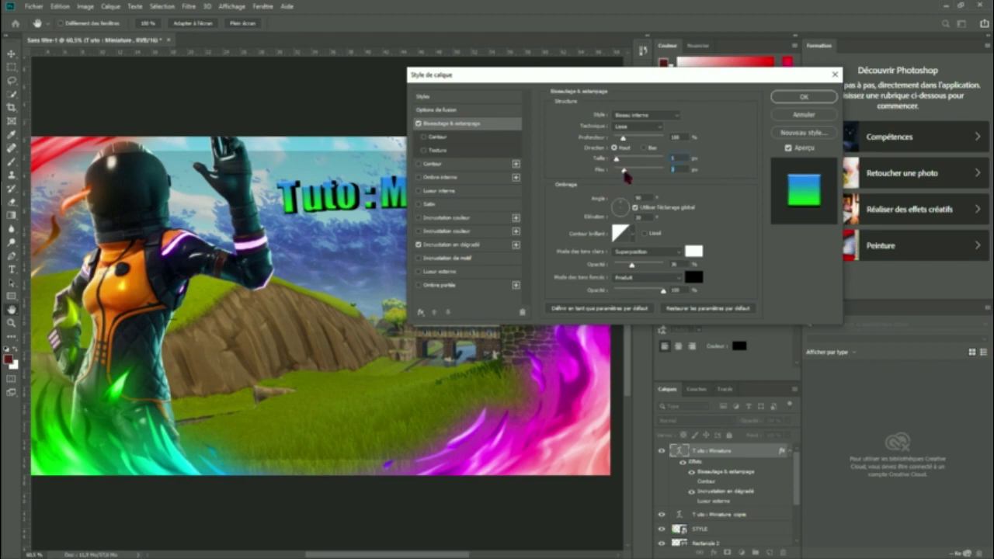
pyautogui.moveTo(623, 169); pyautogui.dragTo(572, 166)
pyautogui.moveTo(624, 138); pyautogui.dragTo(733, 146)
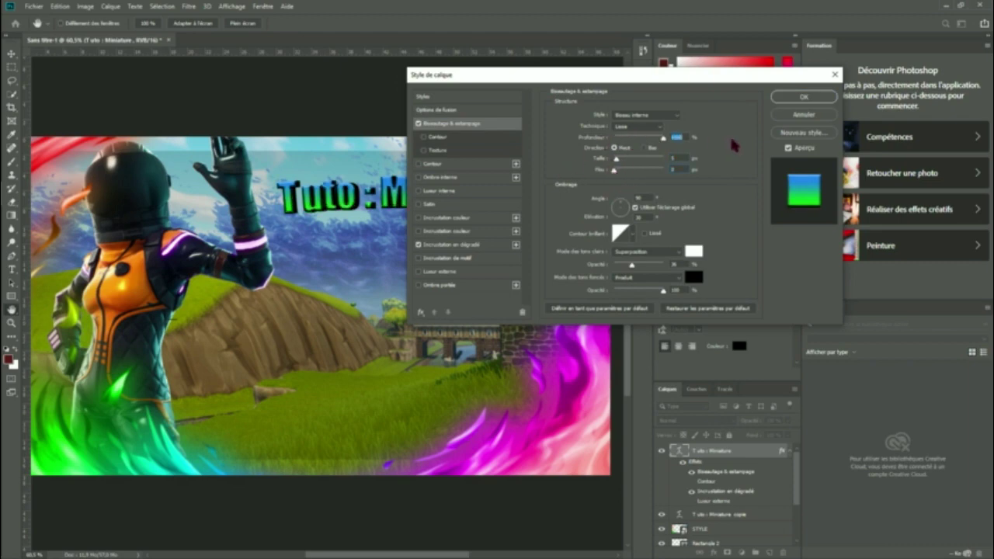
pyautogui.click(803, 97)
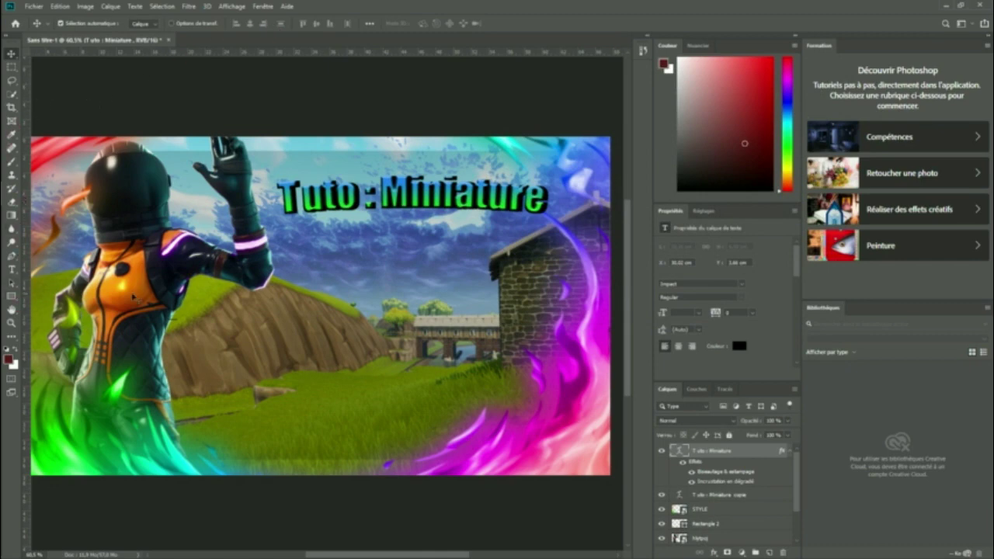
# Add a white Outer Glow at 100% opacity to the 'Tuto : Miniature' title layer
pyautogui.click(701, 421)
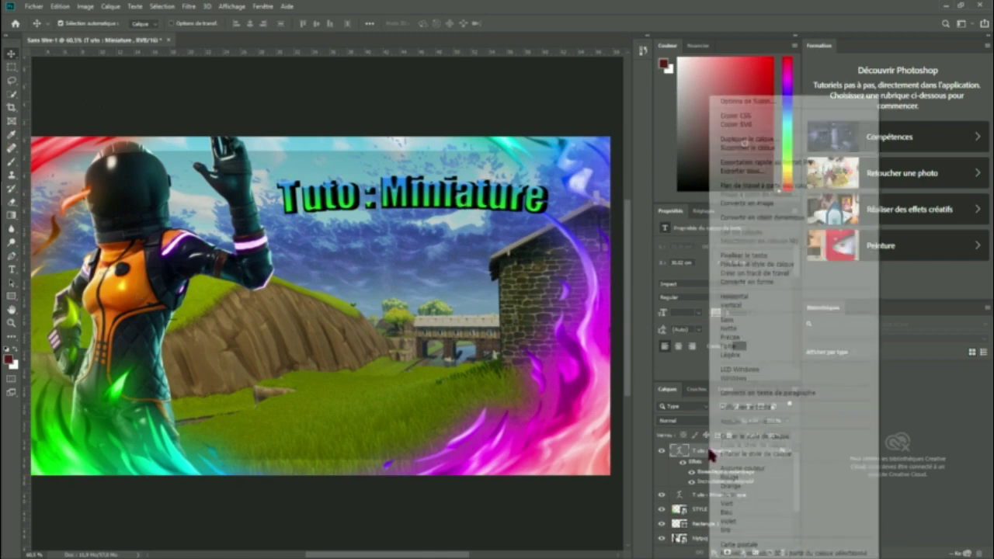
pyautogui.click(767, 103)
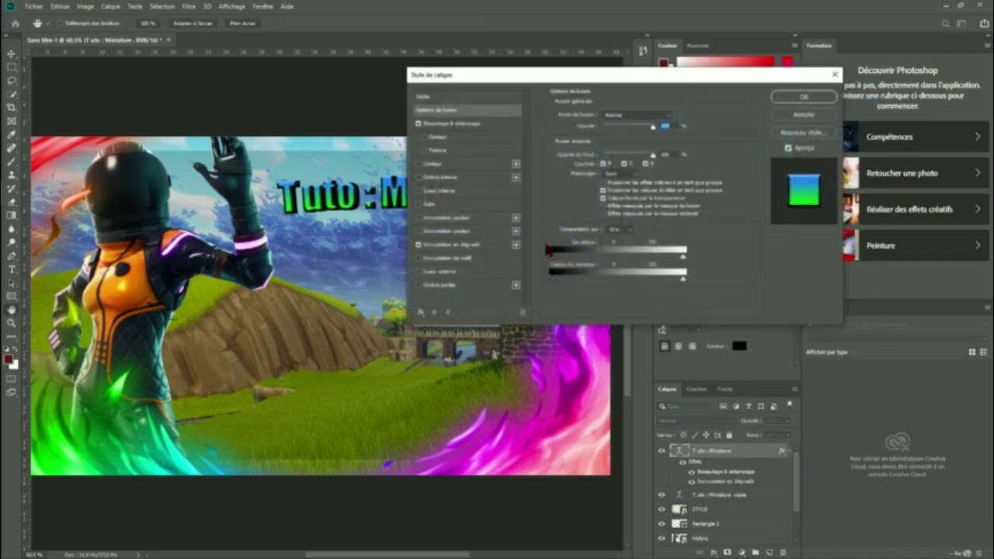
pyautogui.click(428, 271)
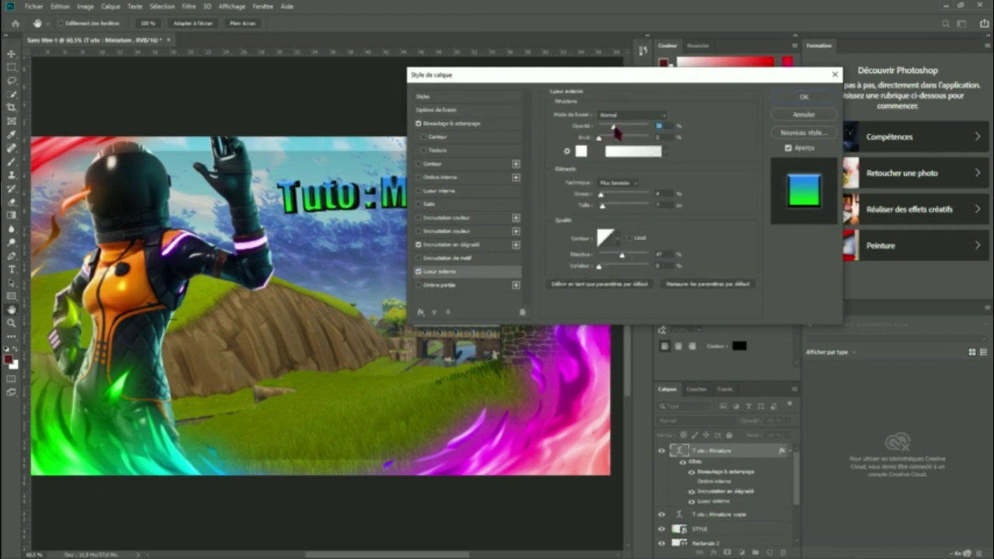
pyautogui.moveTo(613, 126)
pyautogui.mouseDown()
pyautogui.moveTo(649, 126)
pyautogui.moveTo(578, 167)
pyautogui.moveTo(603, 195)
pyautogui.moveTo(621, 195)
pyautogui.moveTo(611, 199)
pyautogui.mouseUp()
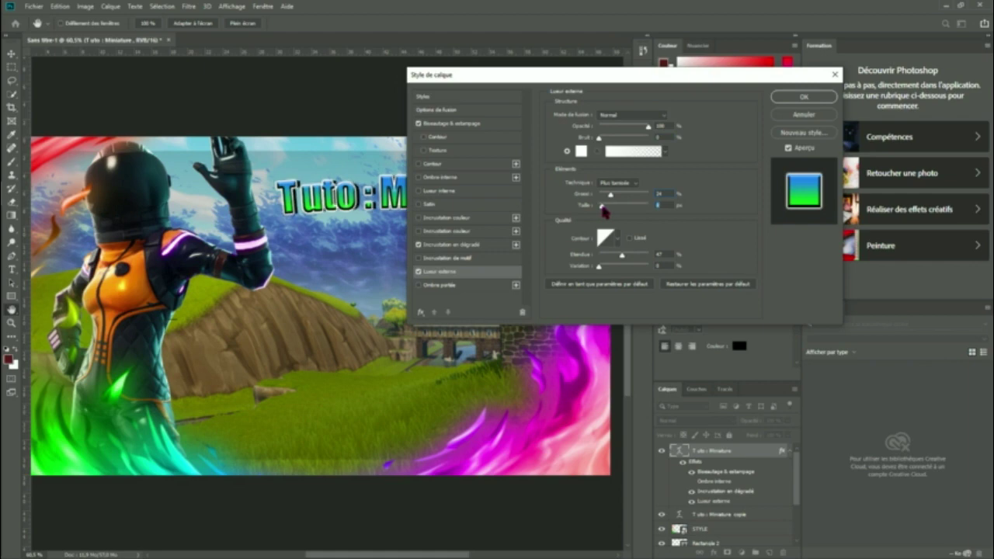
pyautogui.click(803, 98)
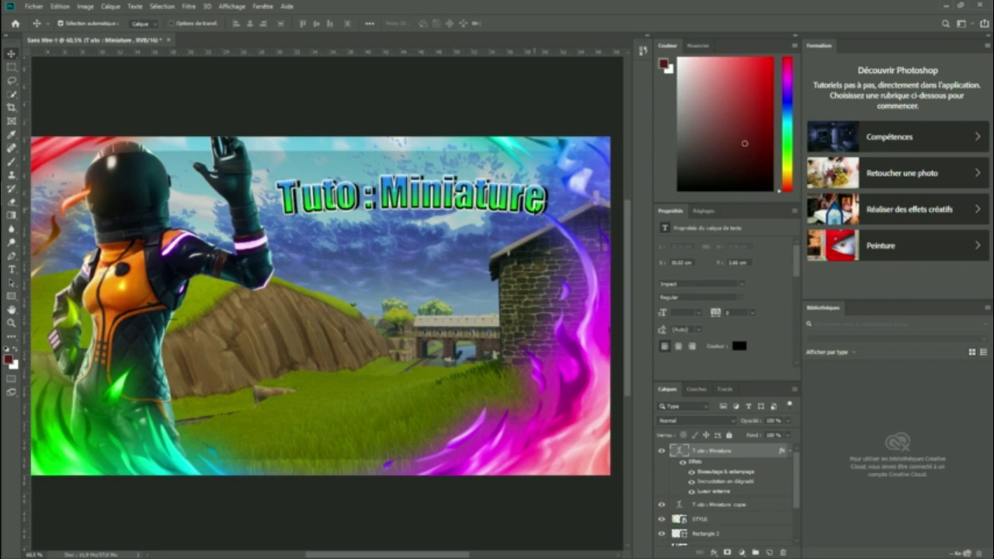
pyautogui.scroll(3, 505, 221)
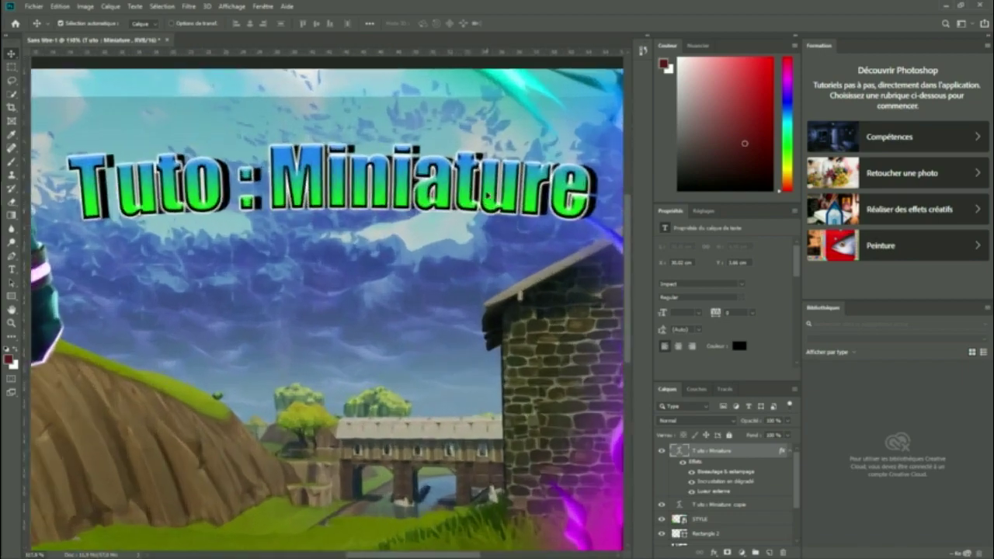
pyautogui.scroll(2, 503, 202)
pyautogui.scroll(2, 501, 174)
pyautogui.scroll(-2, 388, 167)
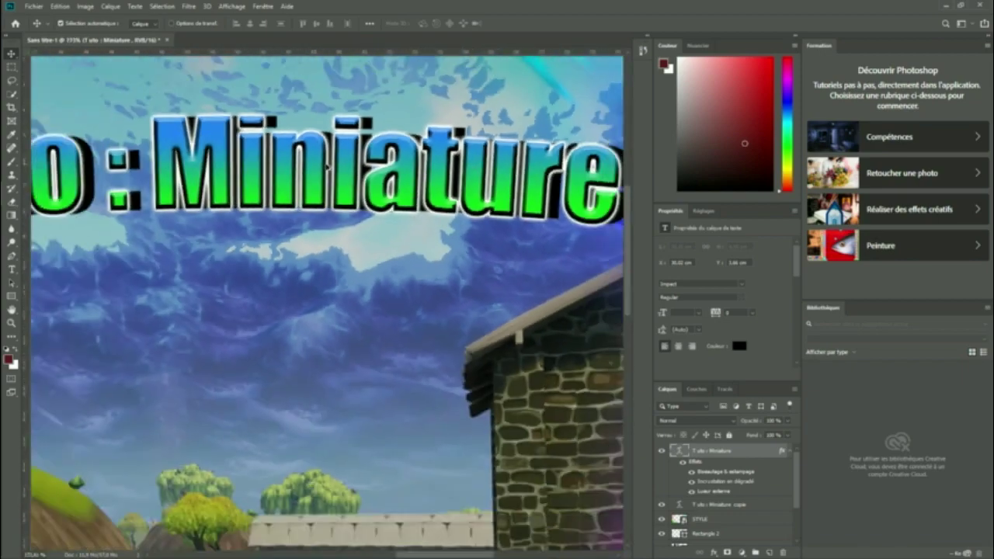
pyautogui.scroll(-1, 326, 170)
pyautogui.scroll(1, 233, 177)
pyautogui.scroll(1, 209, 185)
pyautogui.scroll(-3, 210, 185)
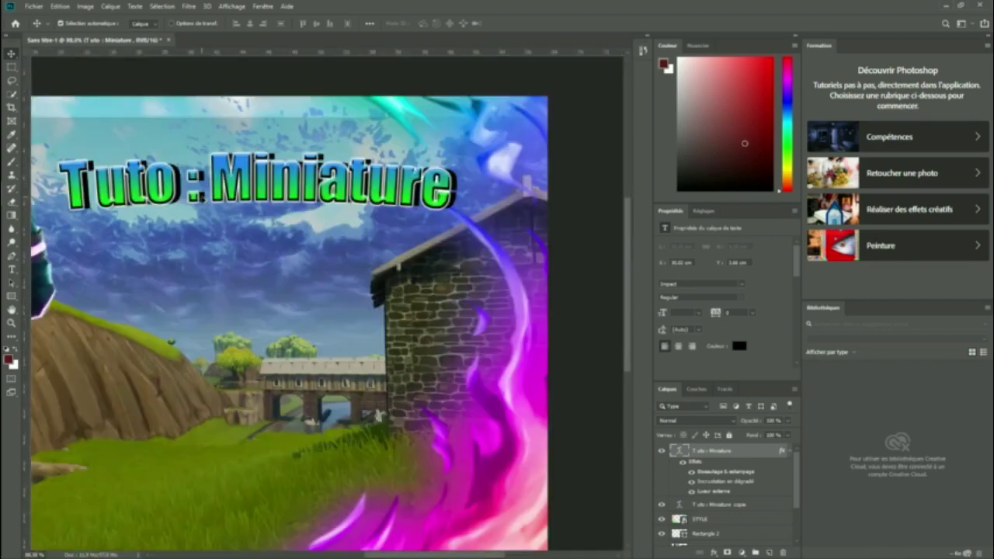
pyautogui.scroll(-1, 203, 194)
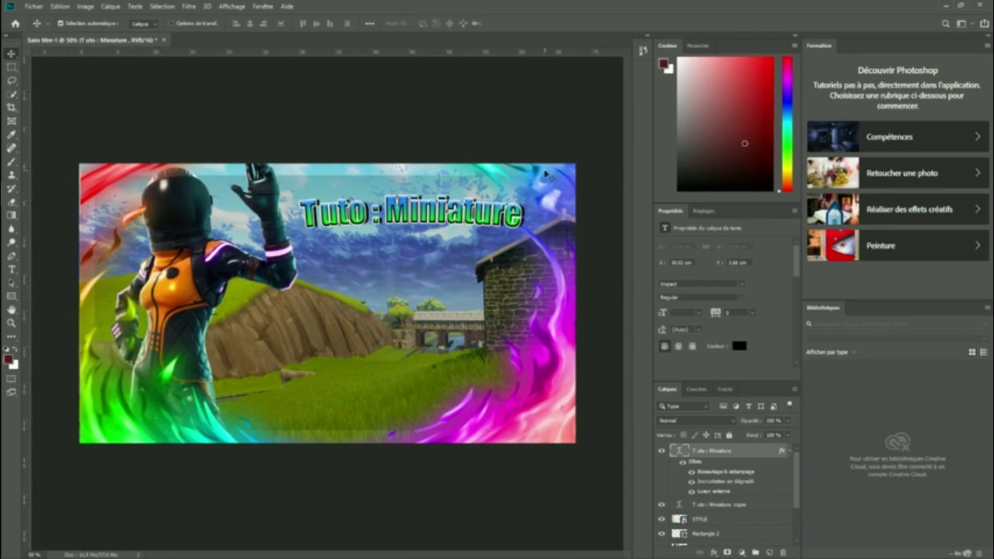
pyautogui.scroll(-2, 722, 489)
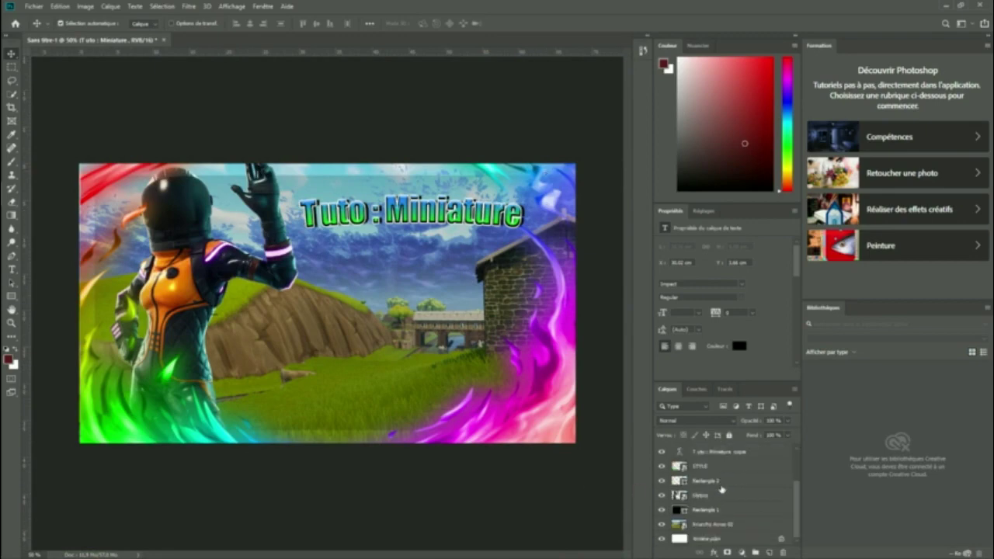
# Give the Fortnite character layer a white Outer Glow with increased Spread and Size
pyautogui.click(707, 499)
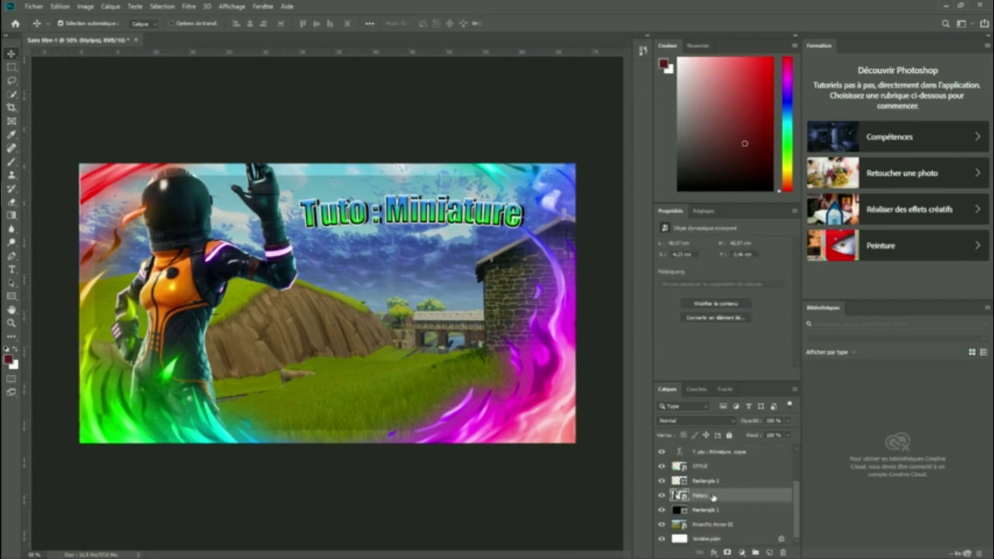
pyautogui.rightClick(713, 497)
pyautogui.click(749, 73)
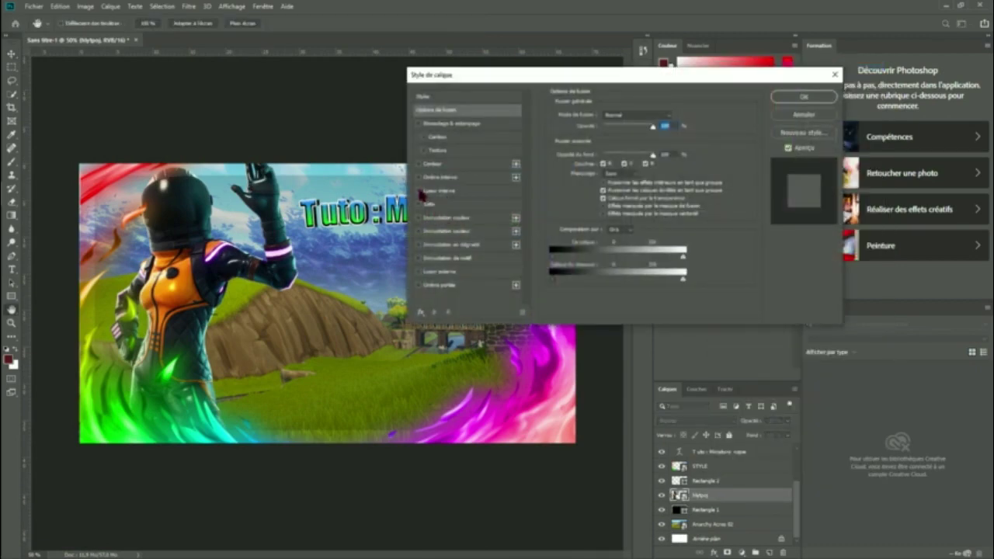
pyautogui.click(423, 271)
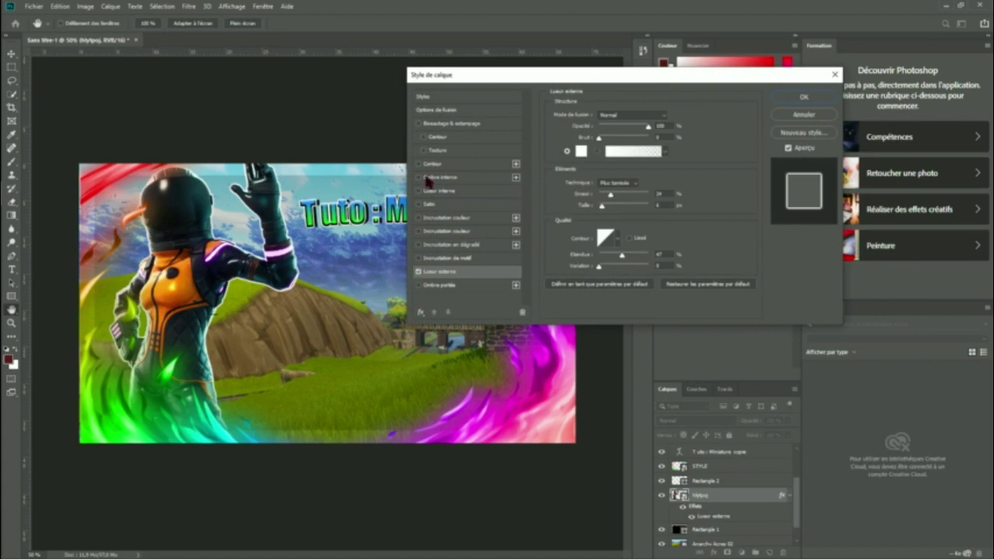
pyautogui.moveTo(610, 195)
pyautogui.mouseDown()
pyautogui.moveTo(664, 197)
pyautogui.moveTo(606, 208)
pyautogui.mouseUp()
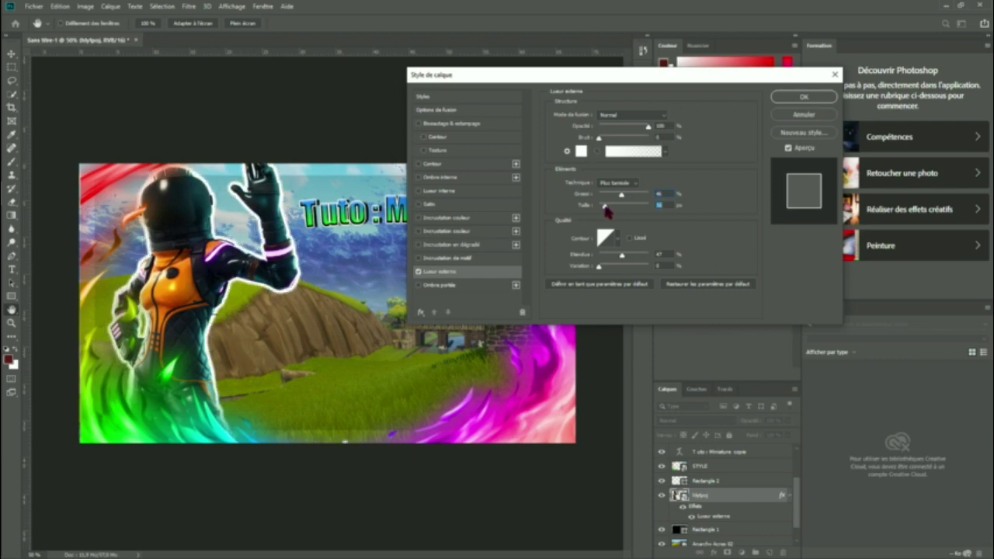
pyautogui.click(803, 96)
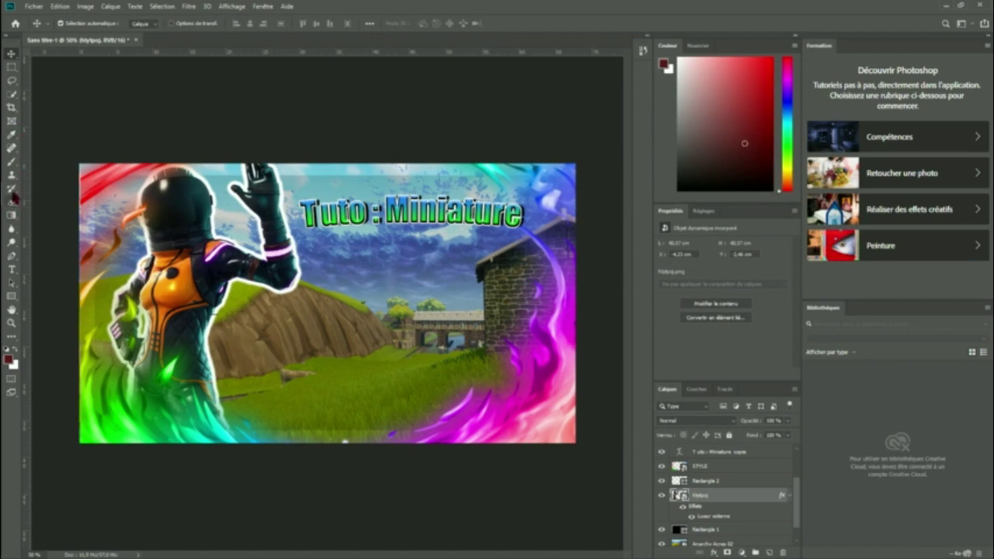
pyautogui.click(16, 271)
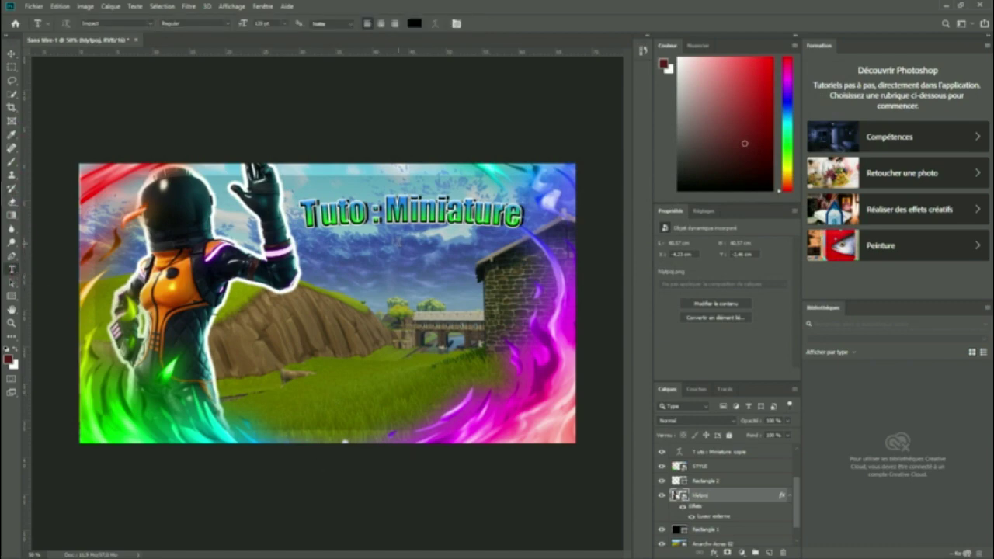
# Type '+ crack Photoshop' as a new text line and position it under the title
pyautogui.click(399, 243)
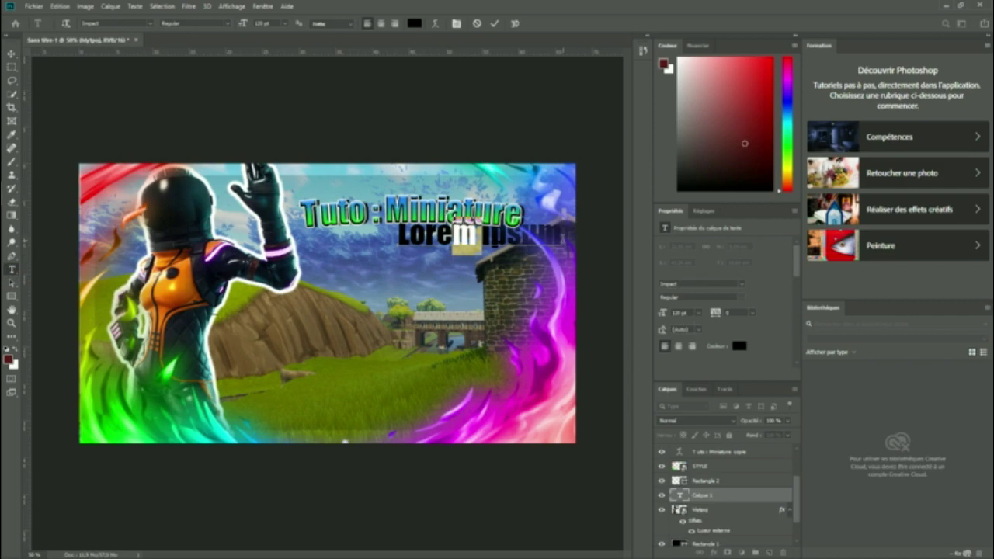
pyautogui.press('BackSpace')
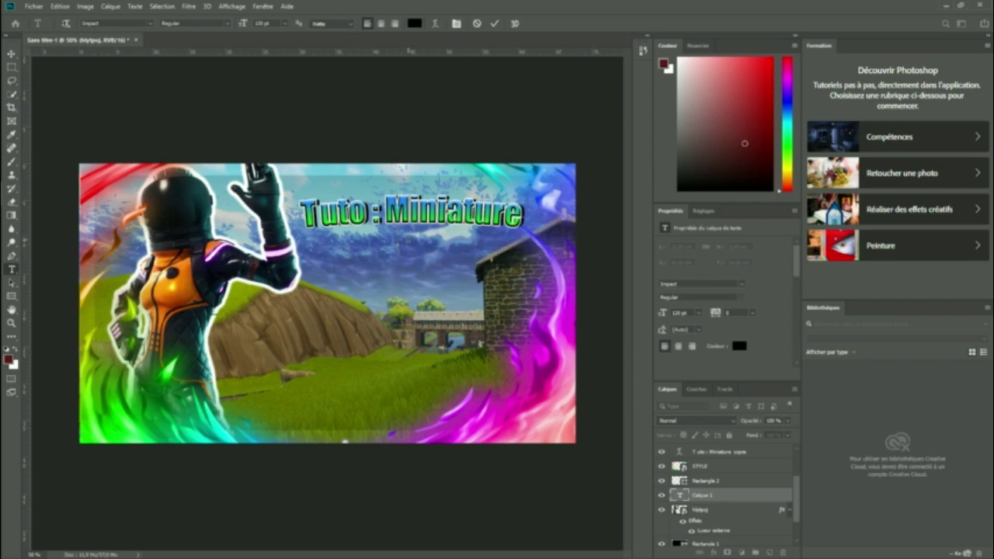
pyautogui.write('+ c')
pyautogui.write('rack P')
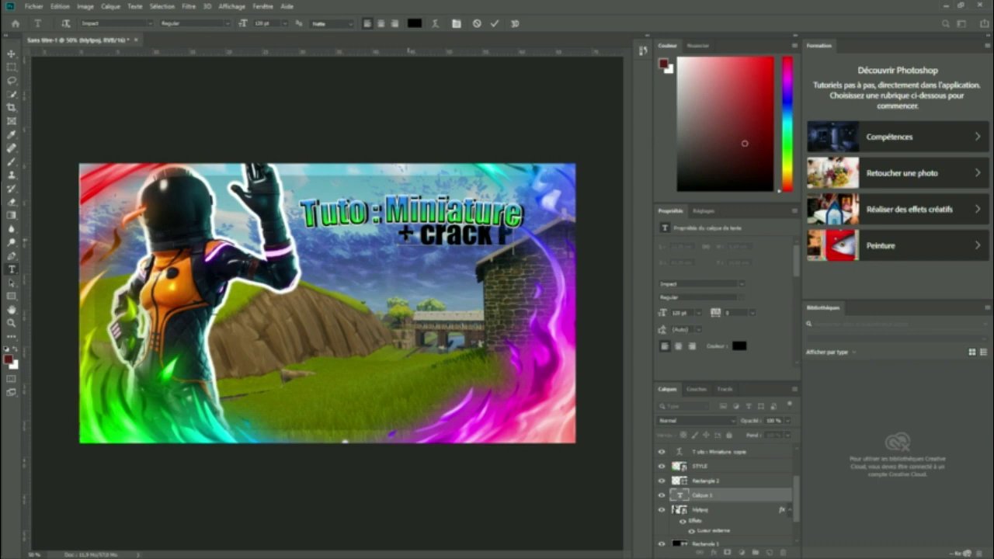
pyautogui.write('hotosh')
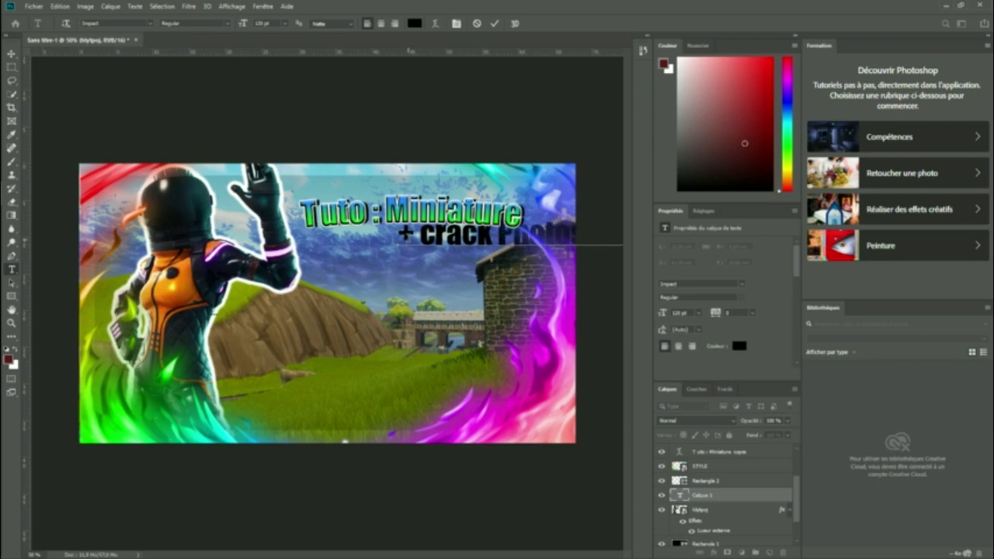
pyautogui.click(11, 54)
pyautogui.moveTo(467, 203); pyautogui.dragTo(364, 211)
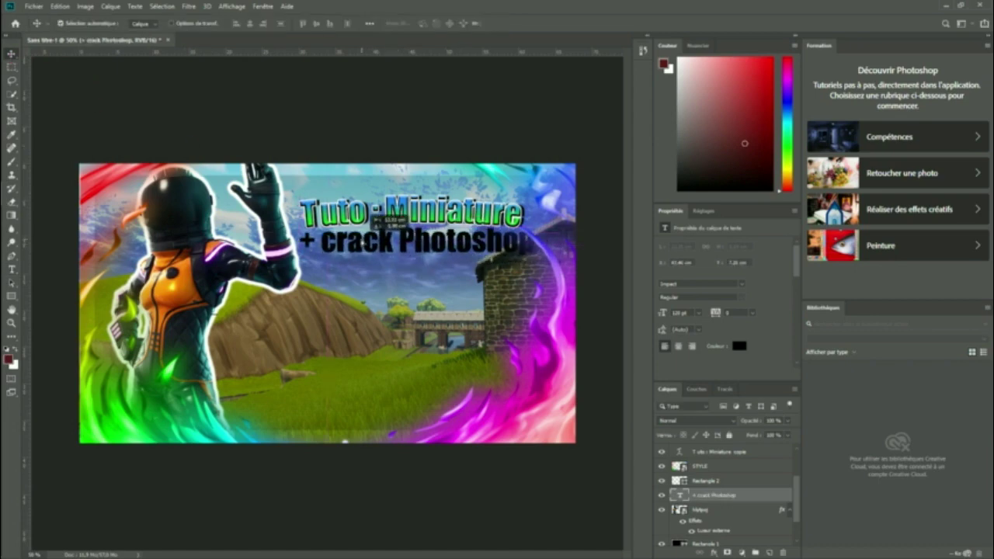
pyautogui.moveTo(370, 217); pyautogui.dragTo(371, 220)
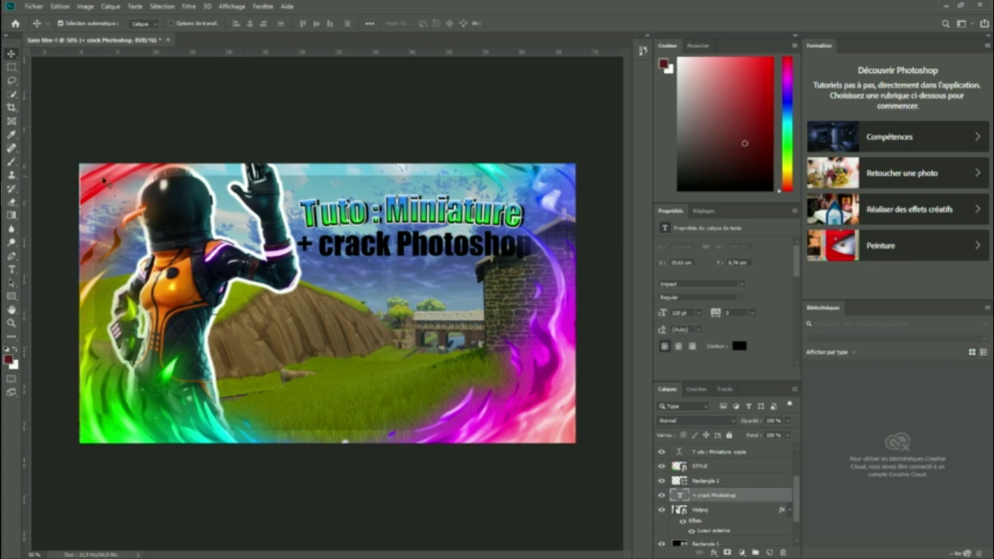
# Warp the '+ crack Photoshop' line with an Arc style and a stronger bend
pyautogui.click(12, 268)
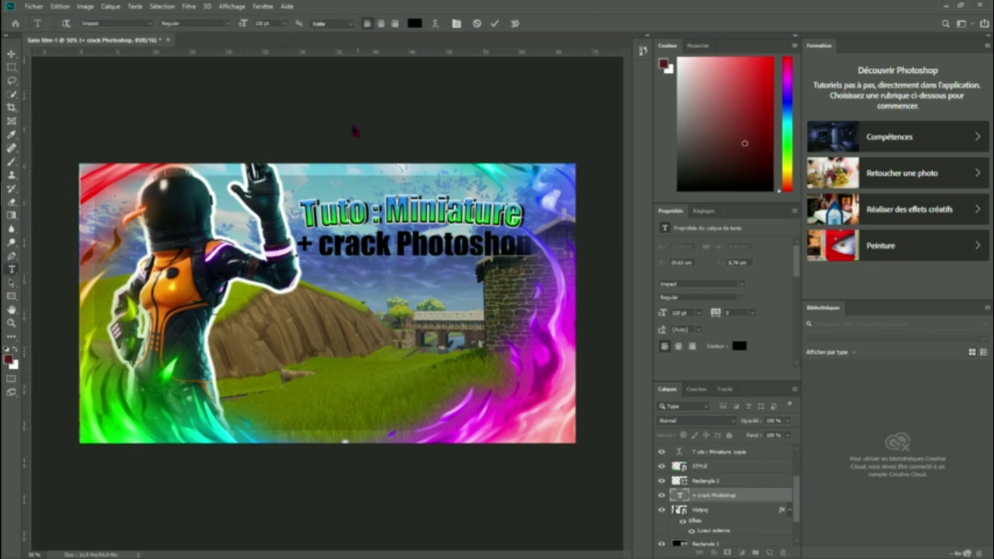
pyautogui.click(436, 23)
pyautogui.click(665, 118)
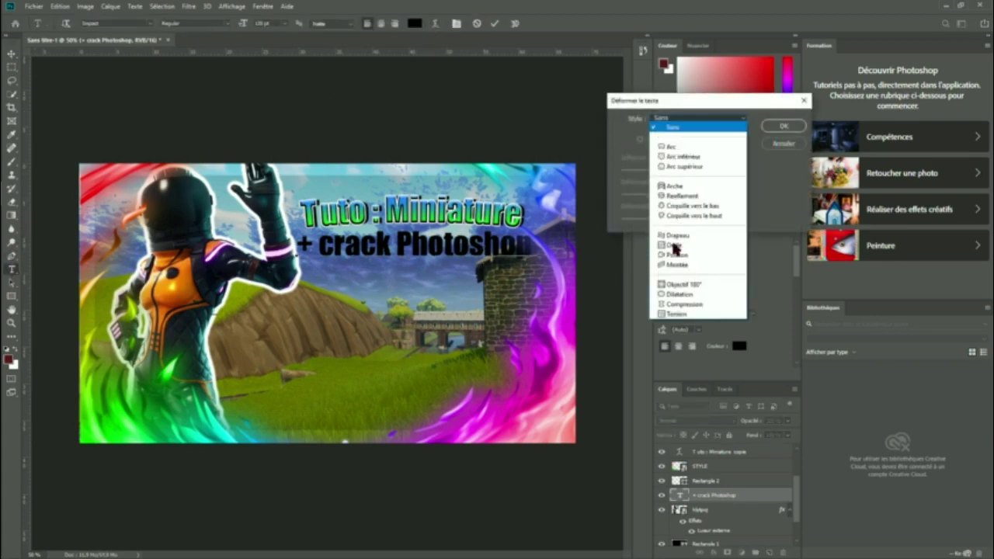
pyautogui.click(670, 147)
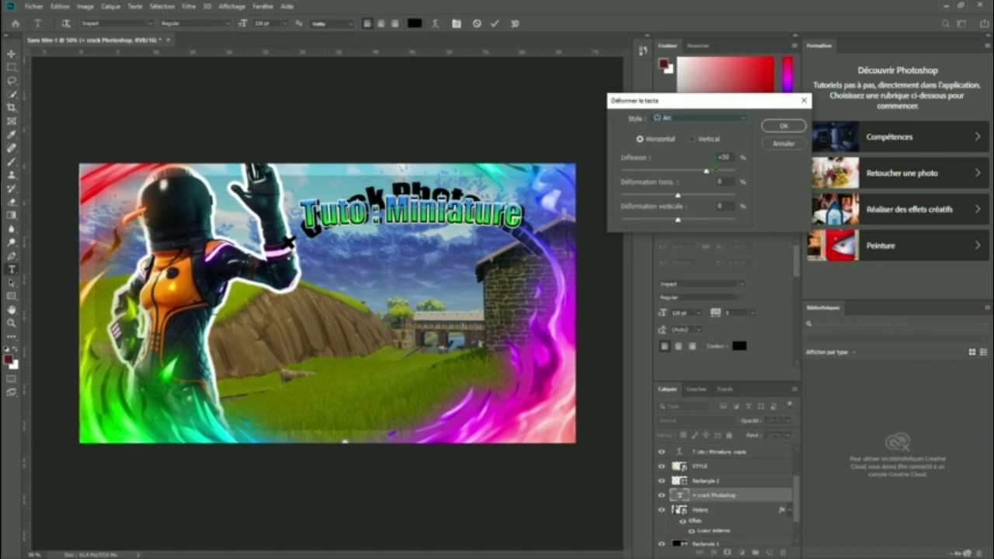
pyautogui.moveTo(705, 170); pyautogui.dragTo(676, 171)
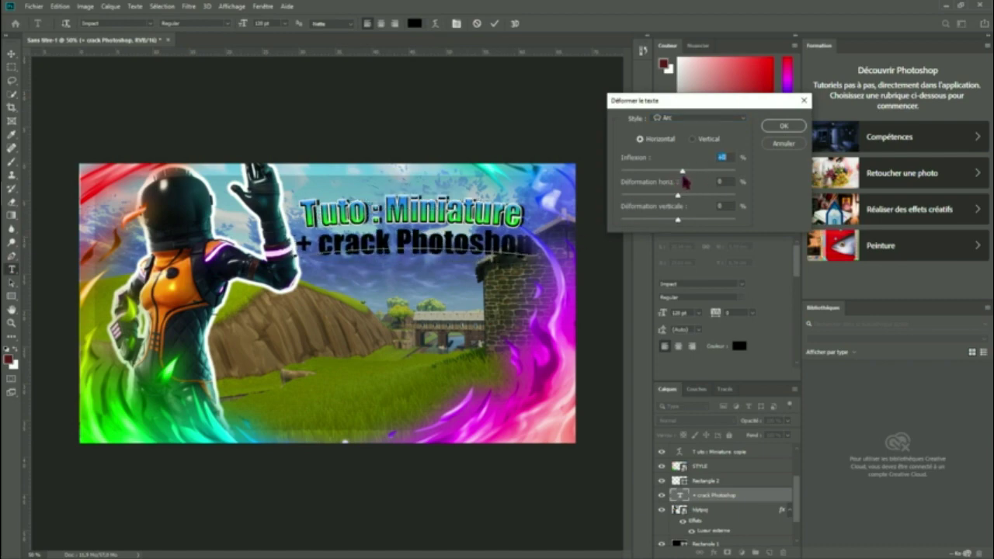
pyautogui.moveTo(676, 179); pyautogui.dragTo(683, 177)
pyautogui.click(781, 126)
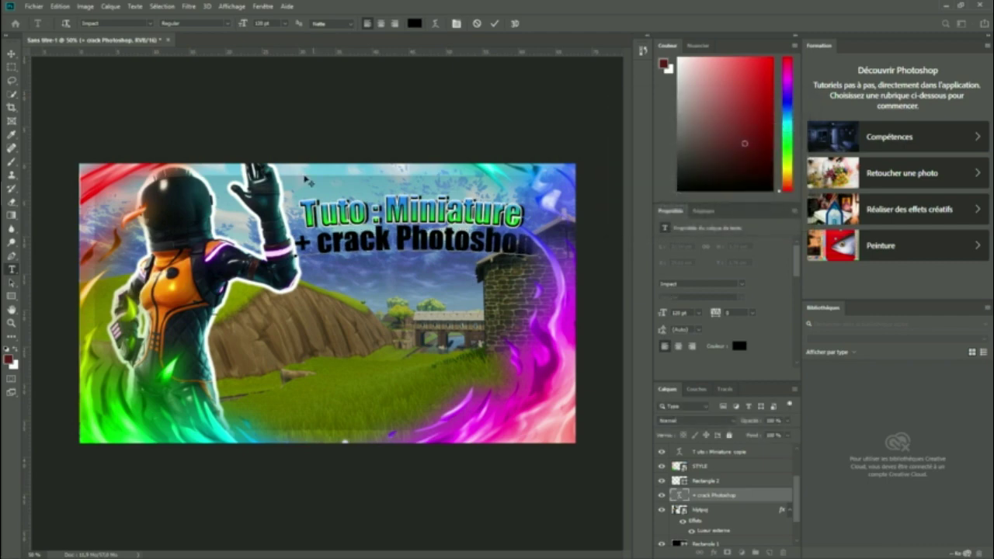
# Nudge the line right and down, and move its layer above STYLE
pyautogui.click(12, 54)
pyautogui.moveTo(388, 215); pyautogui.dragTo(399, 229)
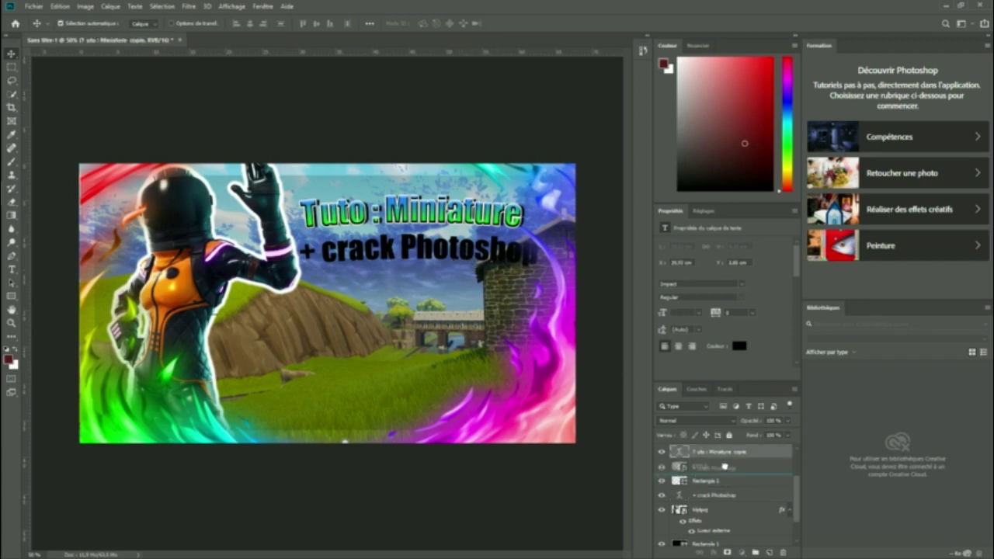
pyautogui.moveTo(713, 455); pyautogui.dragTo(714, 460)
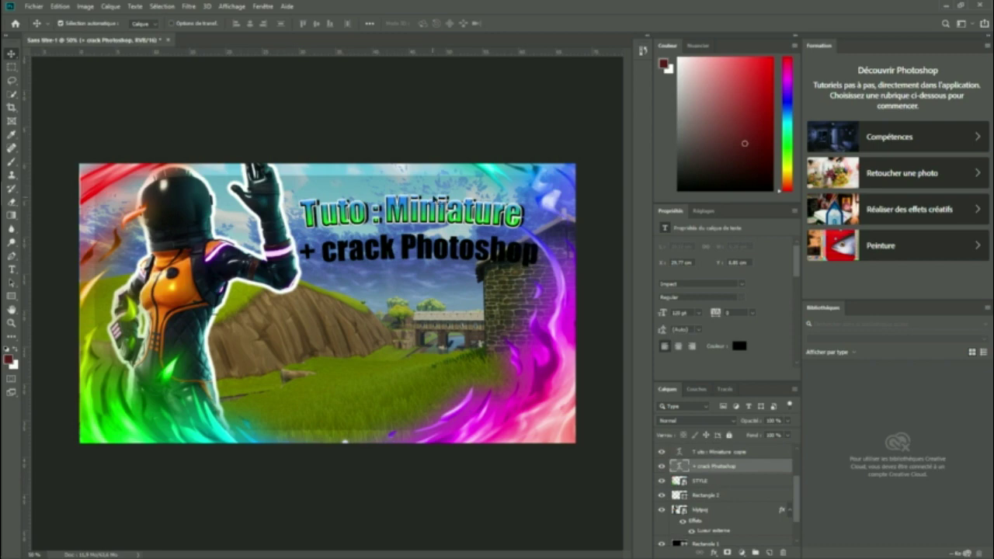
# Add bevel and emboss, gradient overlay and a smaller outer glow to '+ crack Photoshop', then nudge it
pyautogui.rightClick(708, 467)
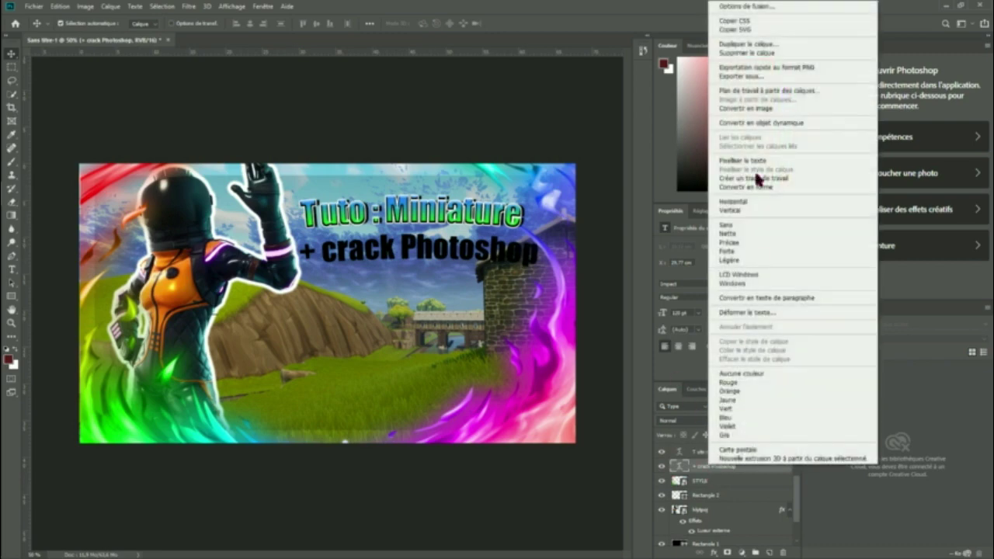
pyautogui.click(761, 10)
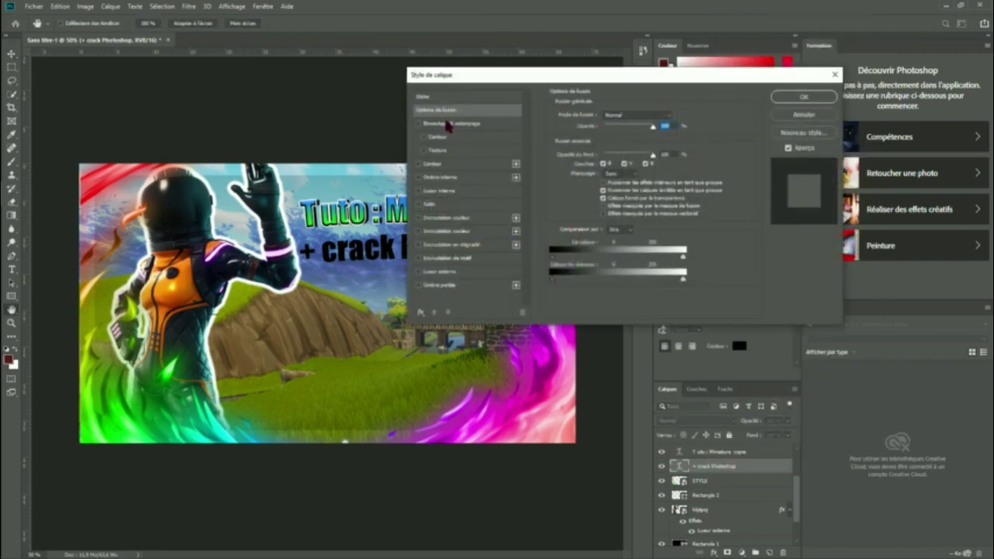
pyautogui.click(419, 124)
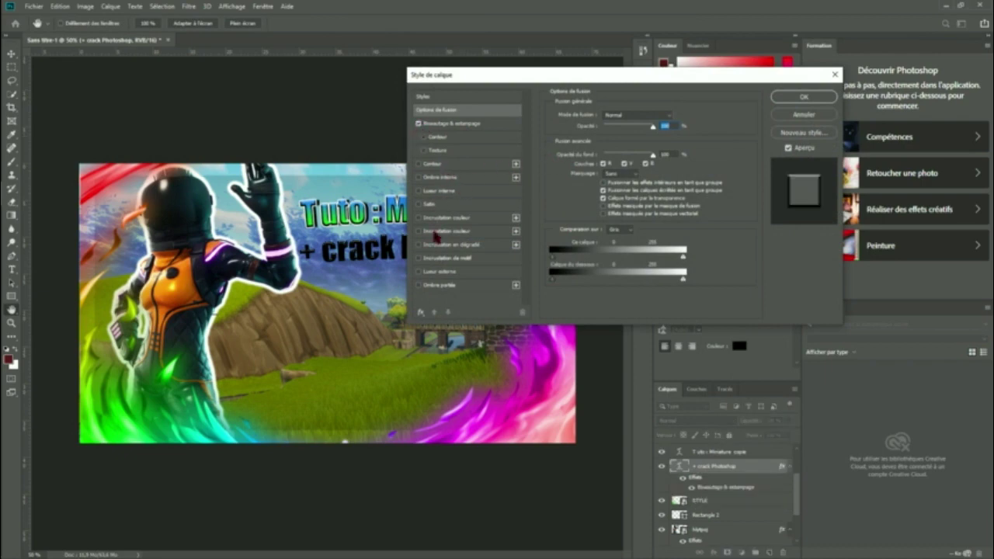
pyautogui.click(418, 245)
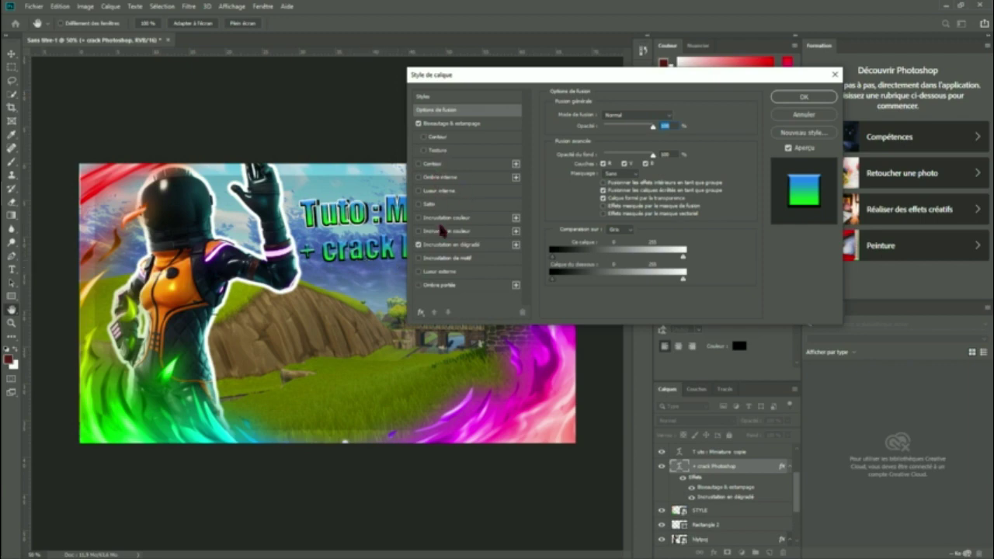
pyautogui.click(419, 272)
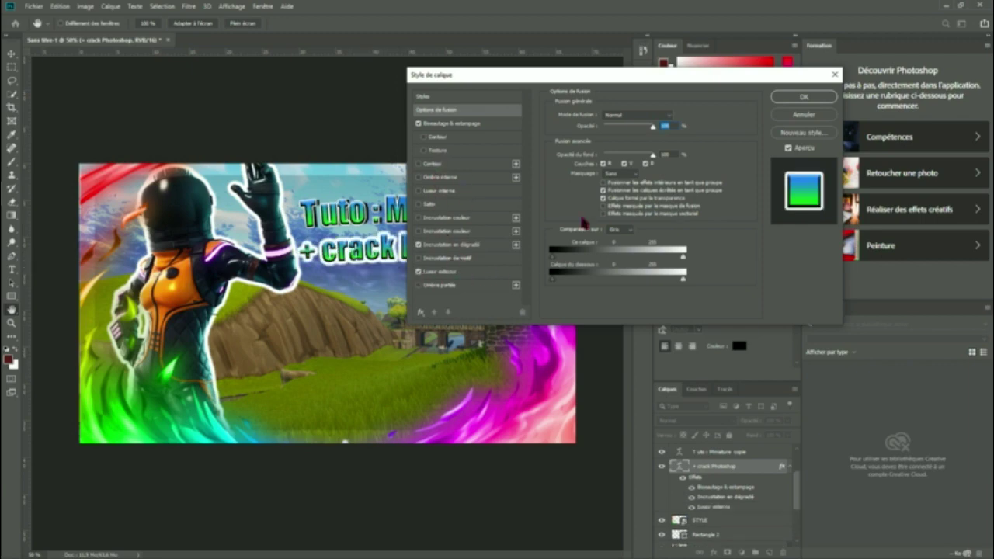
pyautogui.click(478, 271)
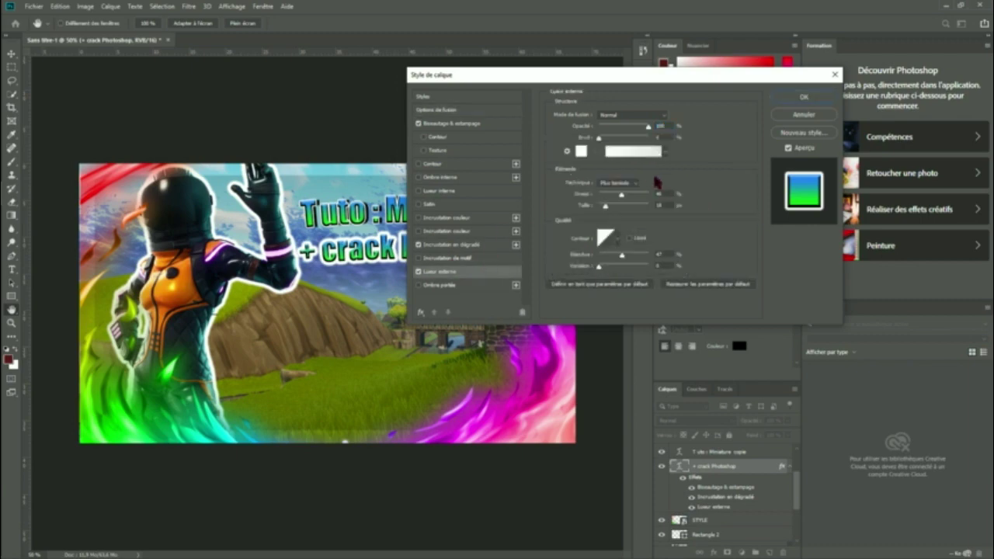
pyautogui.moveTo(612, 208); pyautogui.dragTo(603, 217)
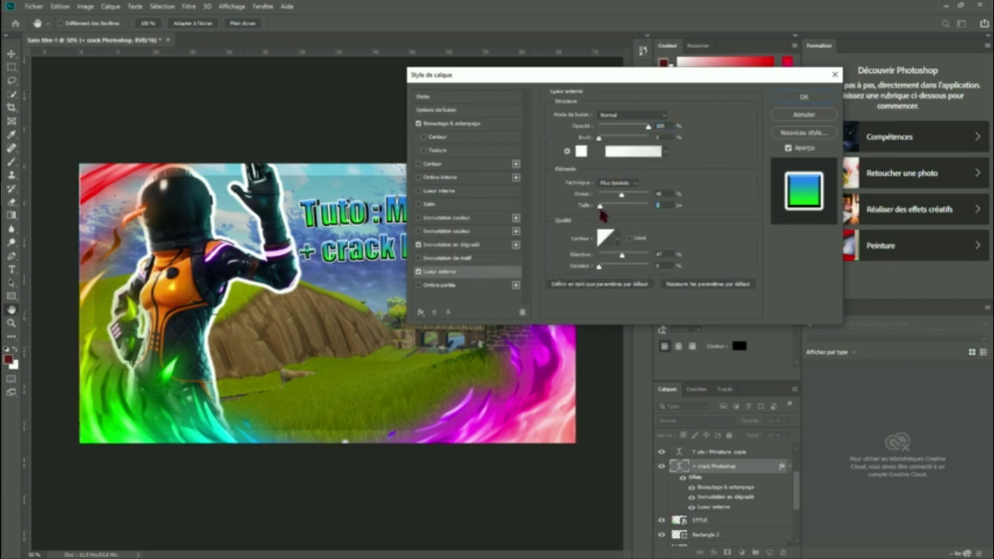
pyautogui.click(806, 116)
pyautogui.press('Left')
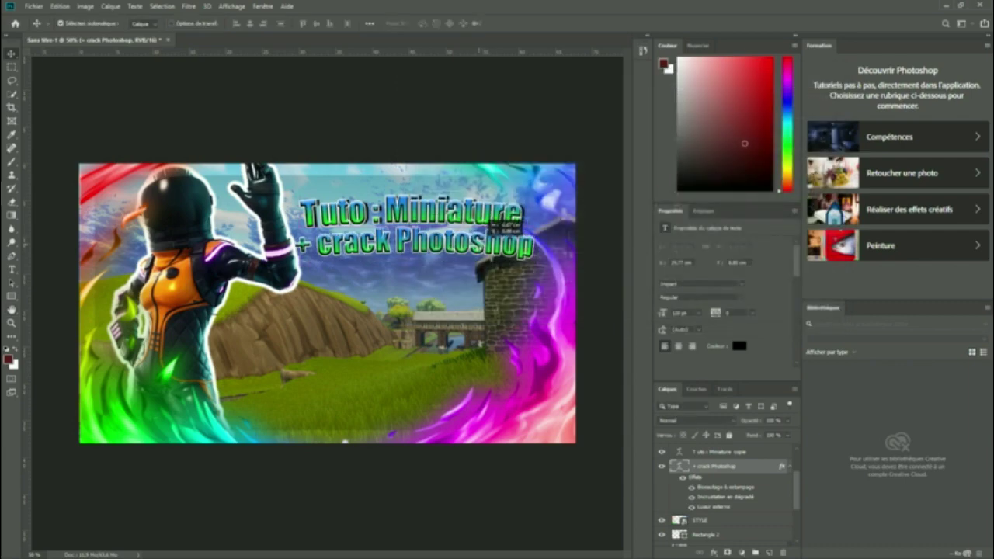
pyautogui.press('Down')
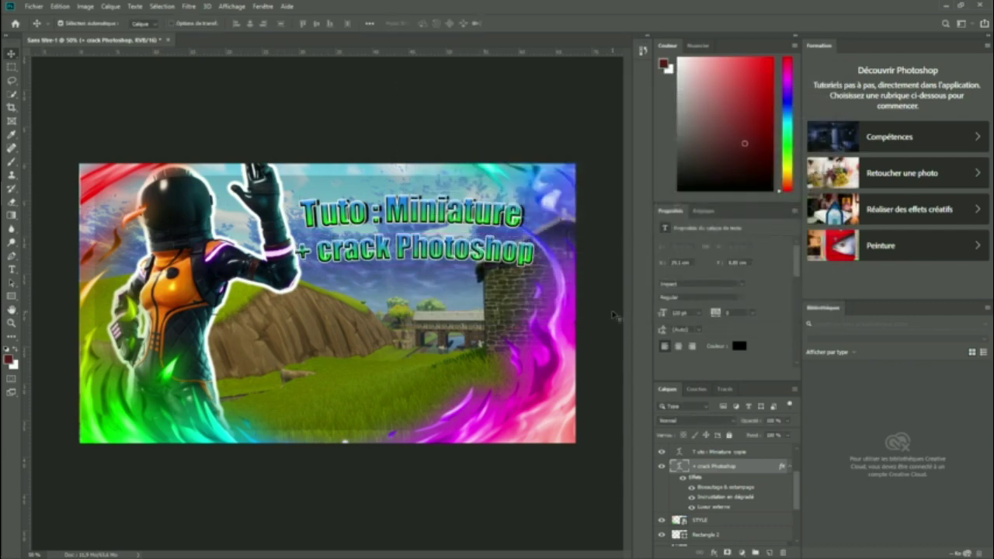
# Duplicate the '+ crack Photoshop' text layer
pyautogui.rightClick(714, 487)
pyautogui.press('Escape')
pyautogui.doubleClick(745, 466)
pyautogui.click(806, 98)
pyautogui.rightClick(726, 470)
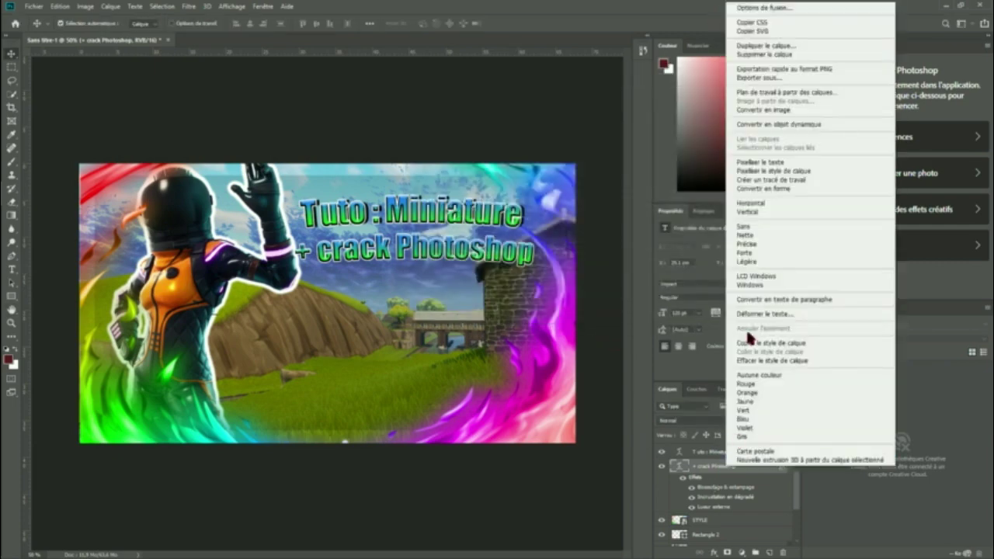
pyautogui.click(765, 46)
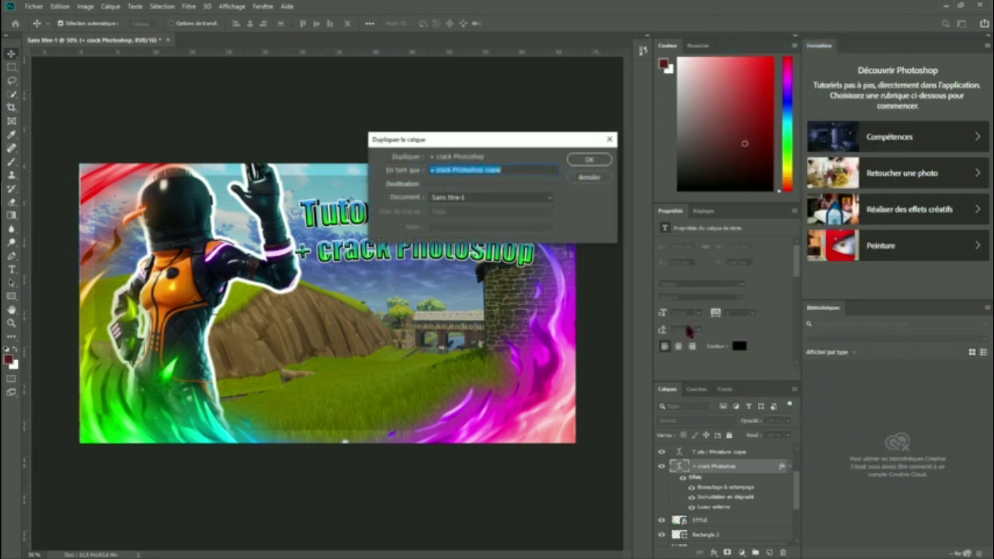
pyautogui.click(588, 159)
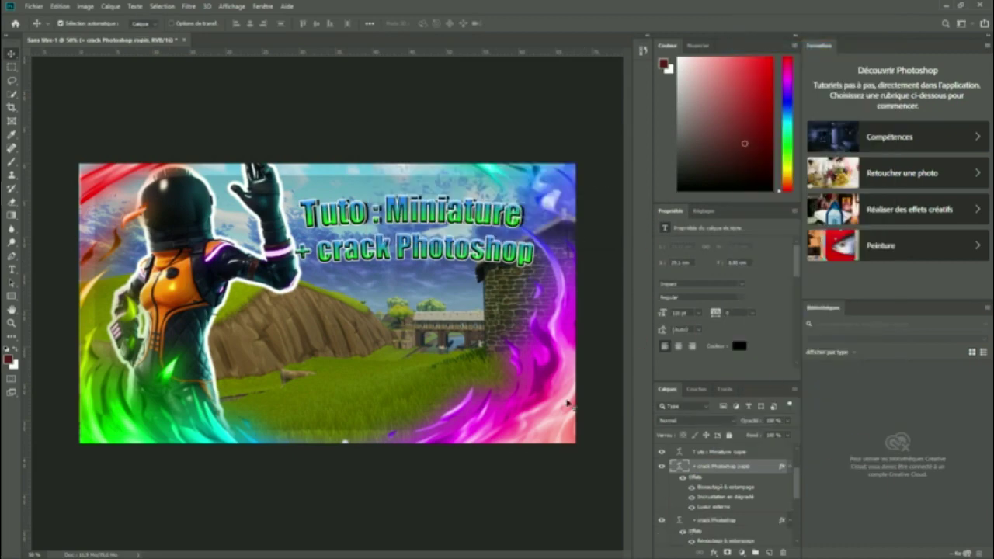
# Offset the copy slightly from the original line
pyautogui.moveTo(420, 250)
pyautogui.mouseDown()
pyautogui.moveTo(409, 297)
pyautogui.moveTo(422, 244)
pyautogui.mouseUp()
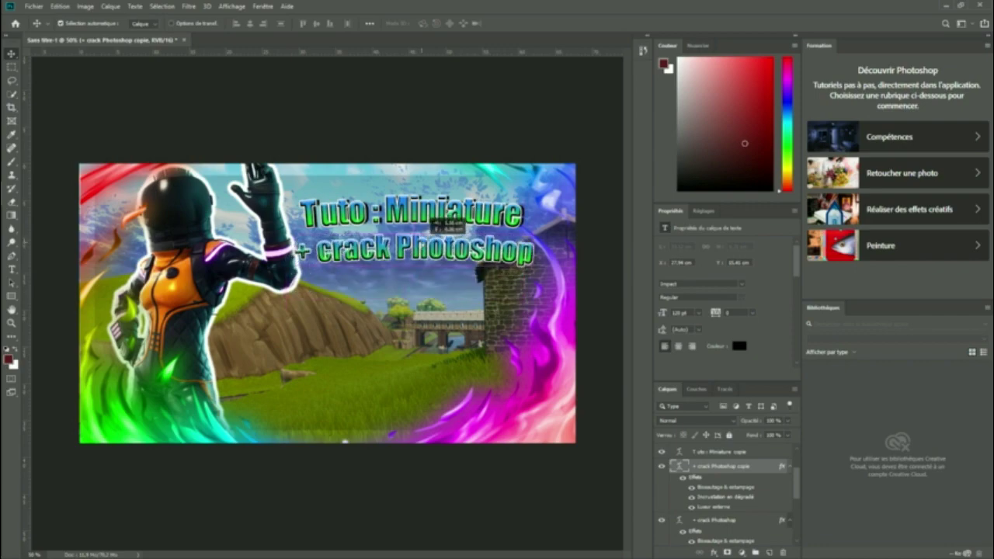
pyautogui.scroll(2, 423, 244)
pyautogui.scroll(2, 414, 249)
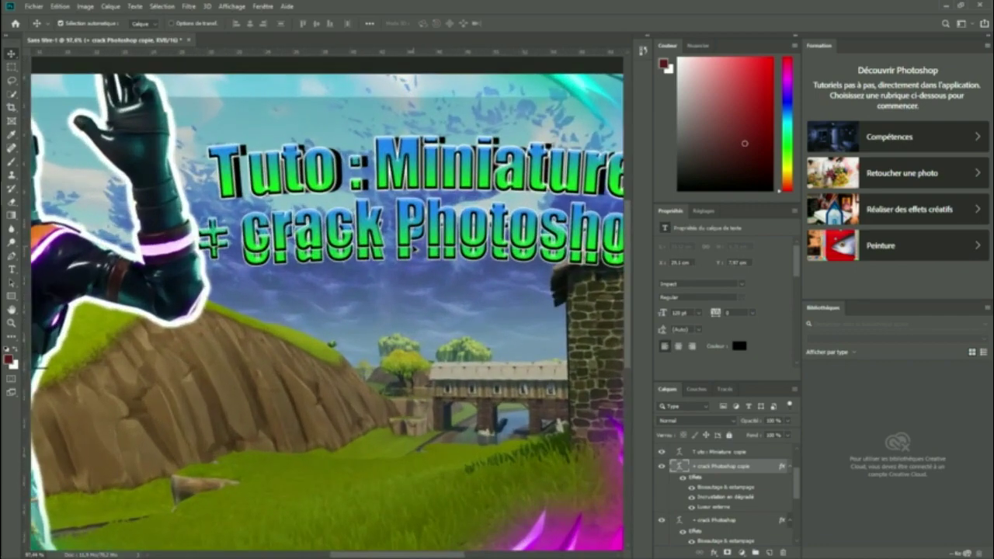
pyautogui.scroll(1, 435, 225)
pyautogui.moveTo(410, 217); pyautogui.dragTo(413, 195)
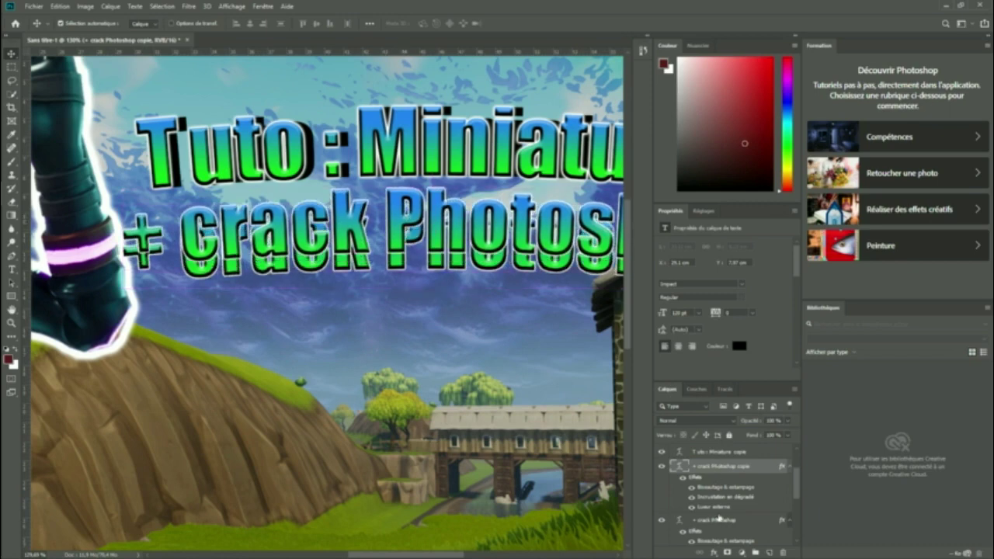
# Remove the gradient overlay from the copy layer, leaving that lettering black
pyautogui.click(719, 519)
pyautogui.rightClick(711, 501)
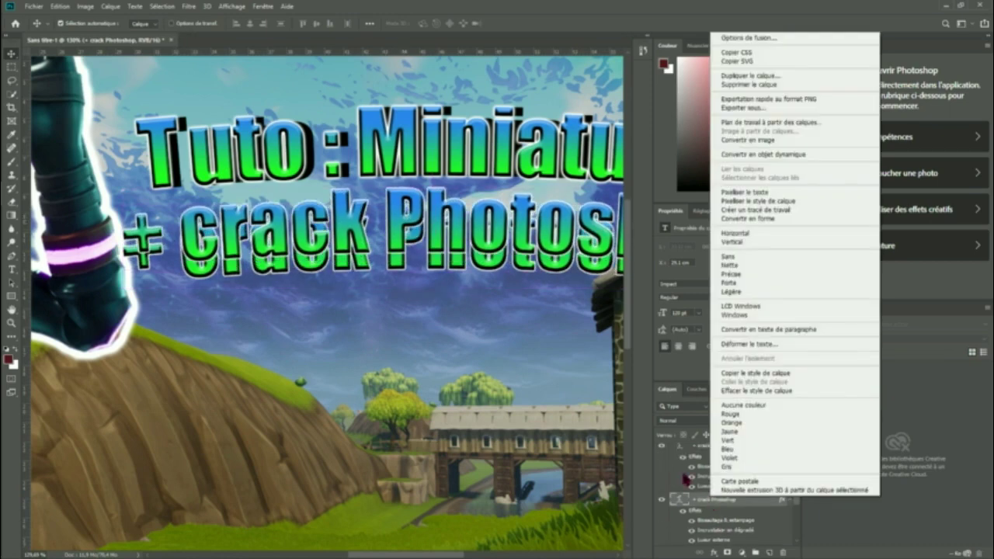
pyautogui.click(686, 480)
pyautogui.click(720, 446)
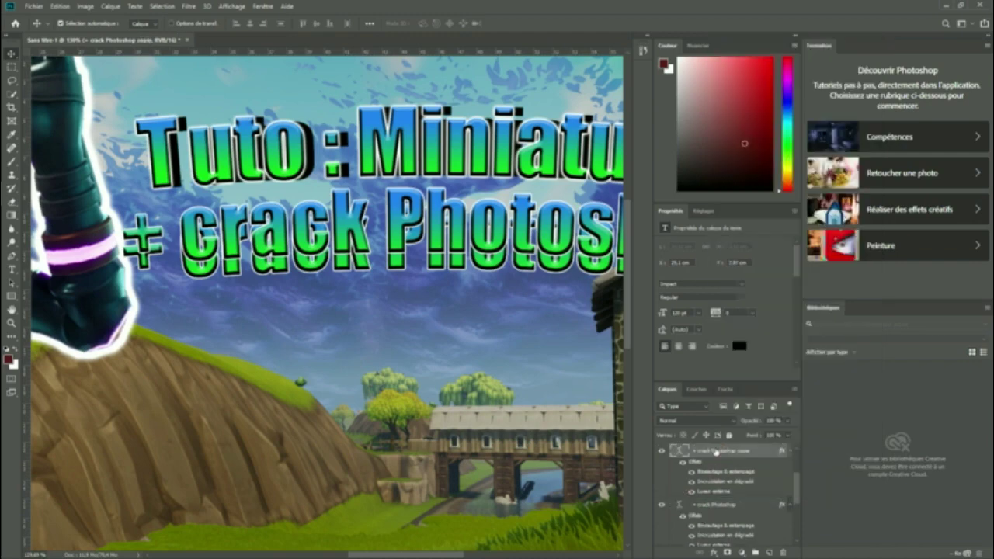
pyautogui.rightClick(720, 449)
pyautogui.press('Escape')
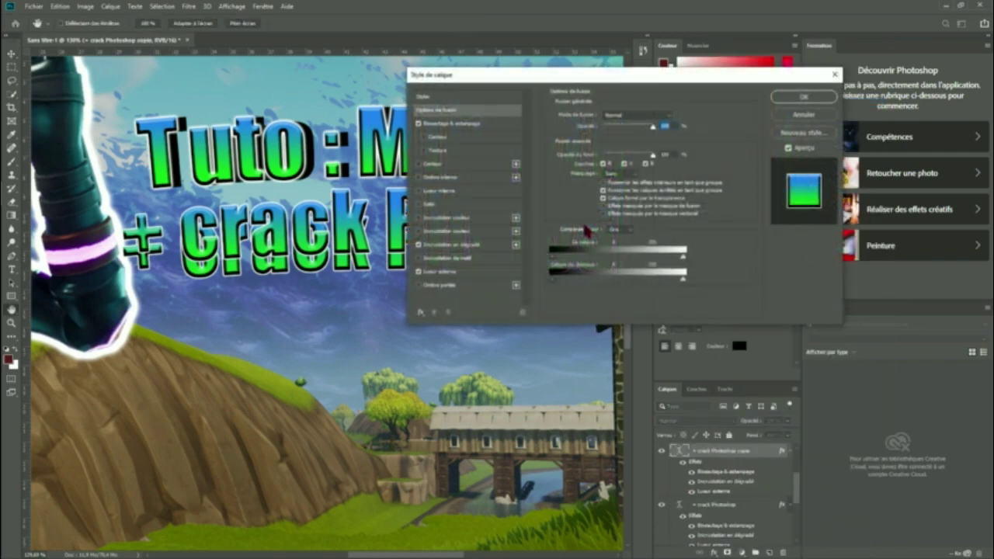
pyautogui.click(419, 244)
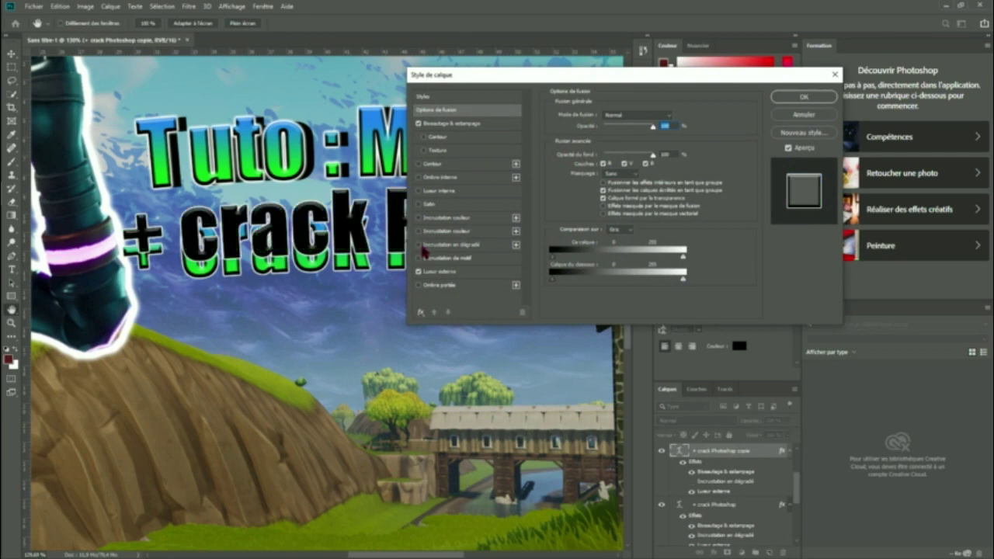
pyautogui.click(804, 97)
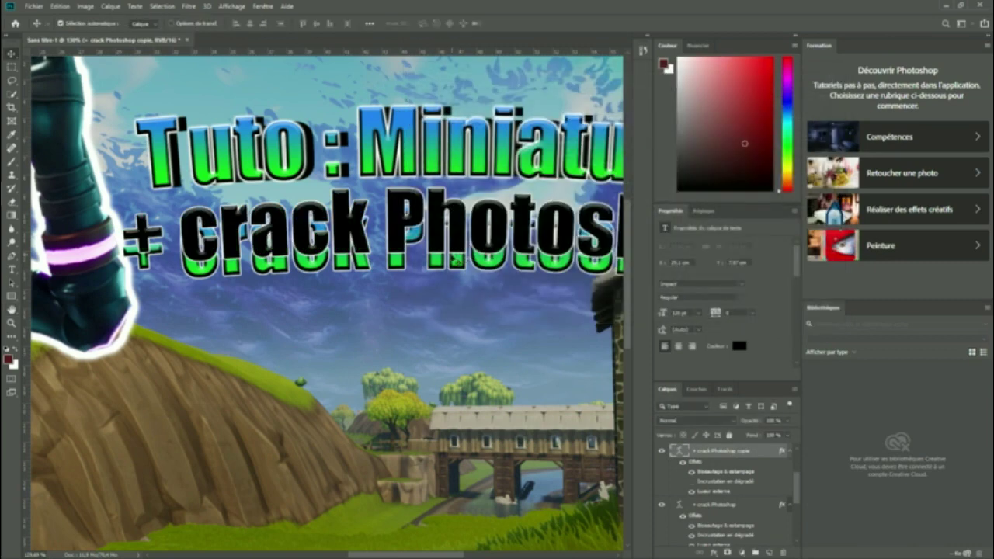
# Stack the gradient line above the black copy as an offset shadow and zoom out
pyautogui.moveTo(446, 240); pyautogui.dragTo(447, 269)
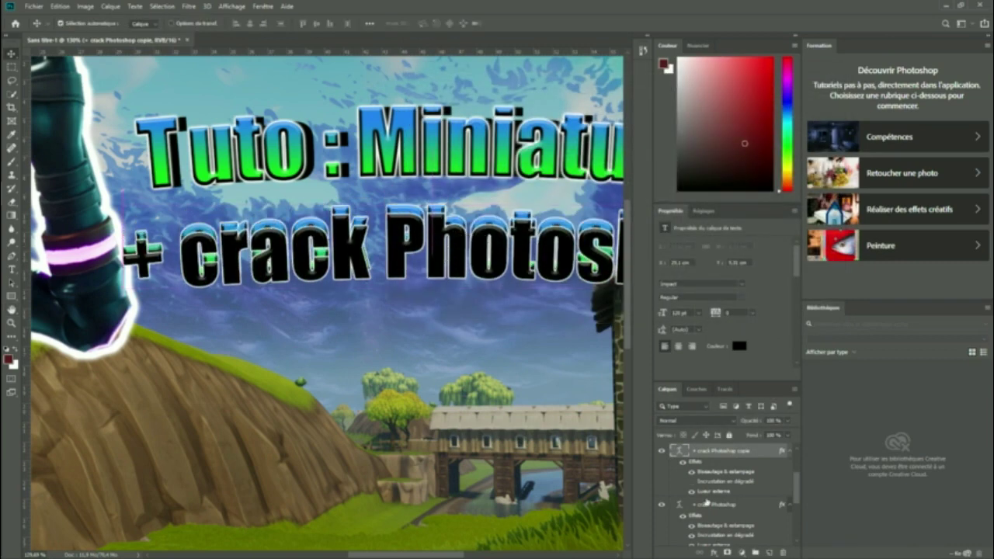
pyautogui.moveTo(741, 495); pyautogui.dragTo(697, 491)
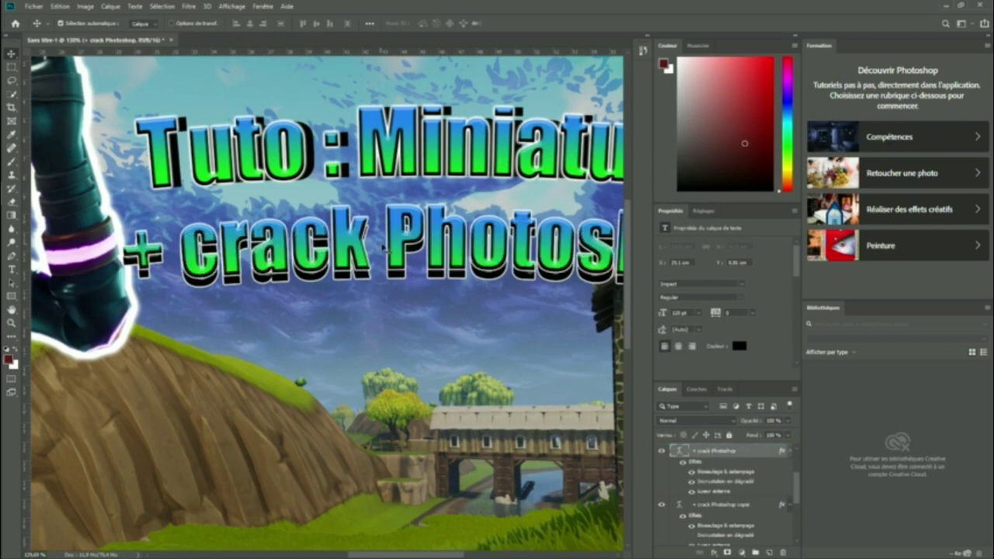
pyautogui.moveTo(403, 200); pyautogui.dragTo(409, 213)
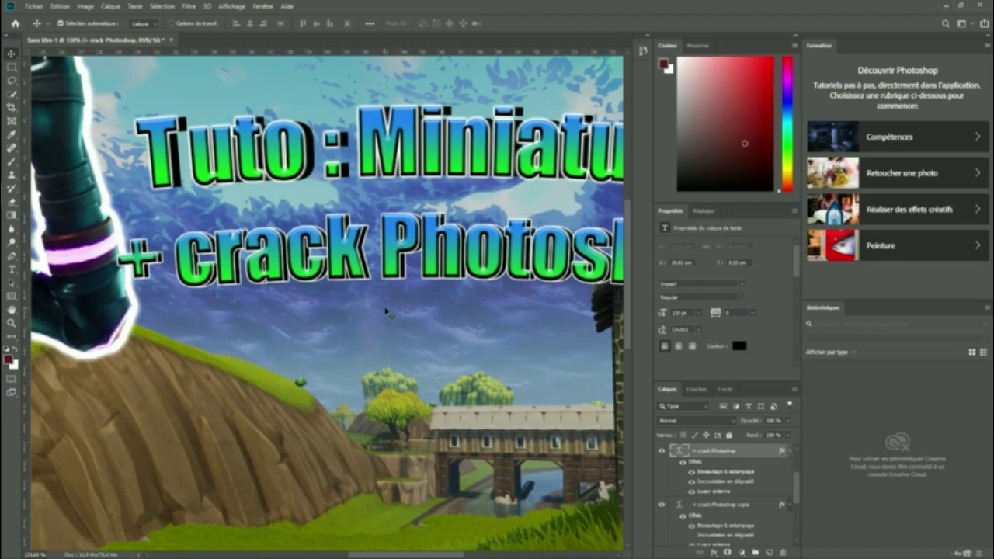
pyautogui.scroll(-3, 387, 312)
pyautogui.scroll(-3, 384, 311)
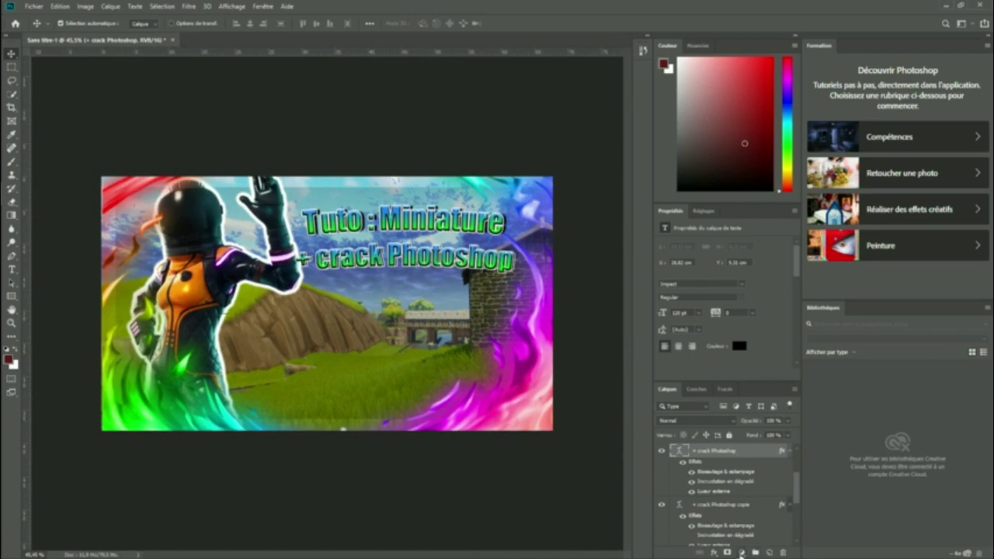
# Add a Luminosité/Contraste adjustment layer with raised brightness
pyautogui.click(741, 552)
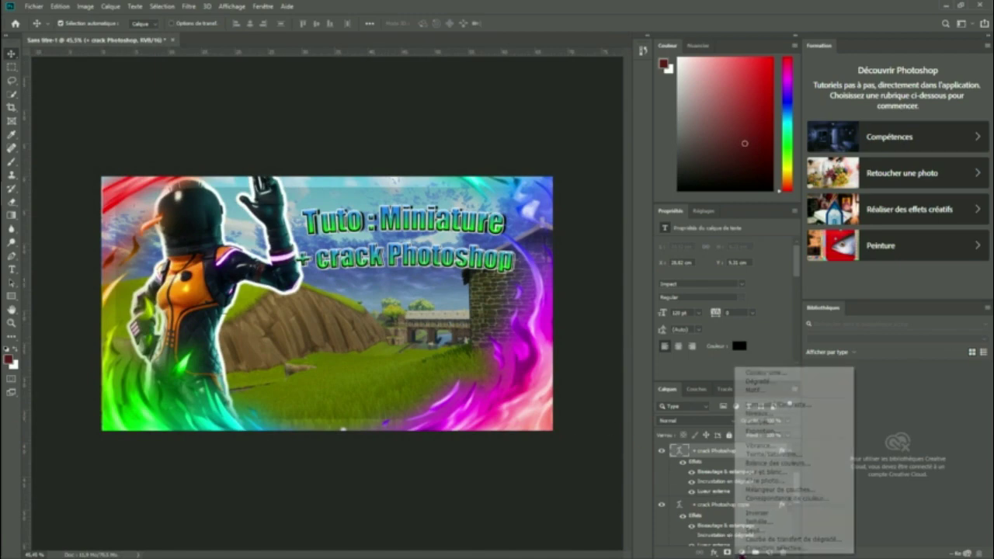
pyautogui.click(788, 406)
pyautogui.moveTo(723, 274)
pyautogui.mouseDown()
pyautogui.moveTo(784, 275)
pyautogui.moveTo(711, 295)
pyautogui.moveTo(781, 288)
pyautogui.moveTo(673, 288)
pyautogui.moveTo(740, 299)
pyautogui.moveTo(730, 277)
pyautogui.moveTo(705, 293)
pyautogui.mouseUp()
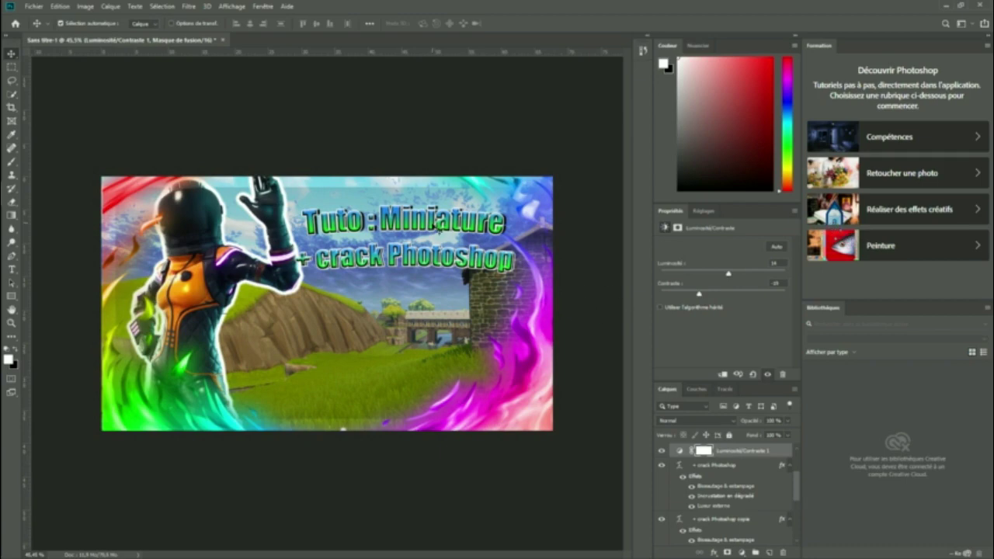
pyautogui.click(580, 170)
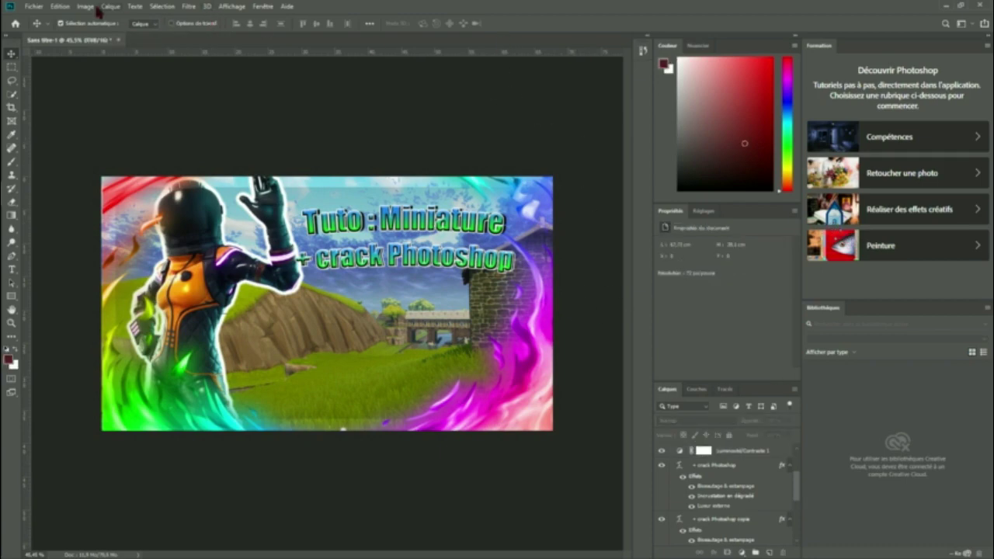
pyautogui.click(35, 7)
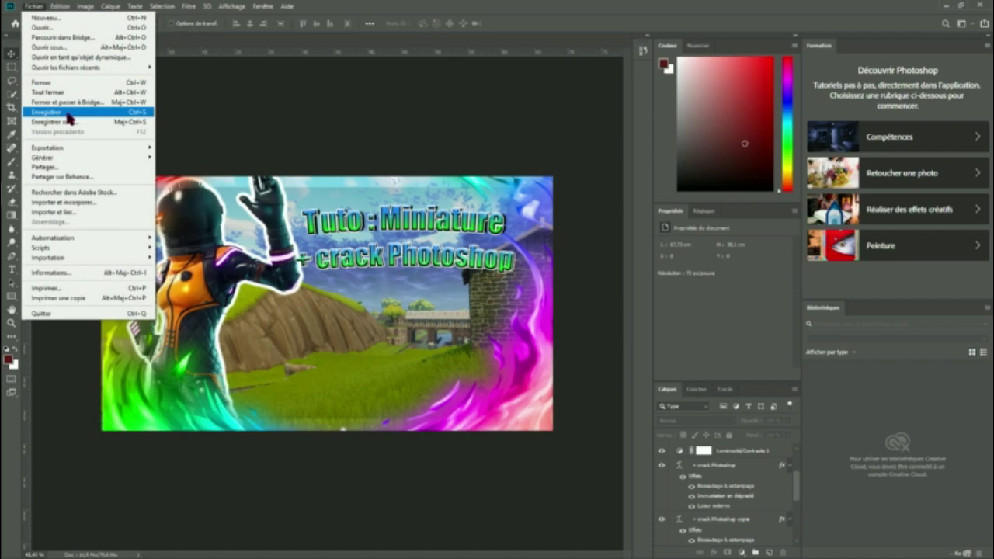
# Start Save As in the Minia folder with the file name 'miNIATURE TUTO'
pyautogui.click(70, 123)
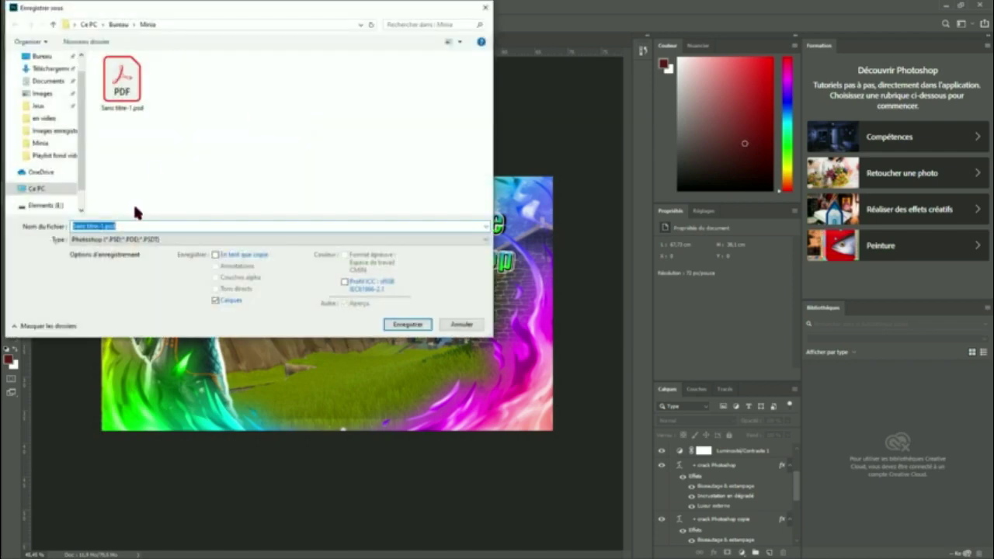
pyautogui.click(36, 56)
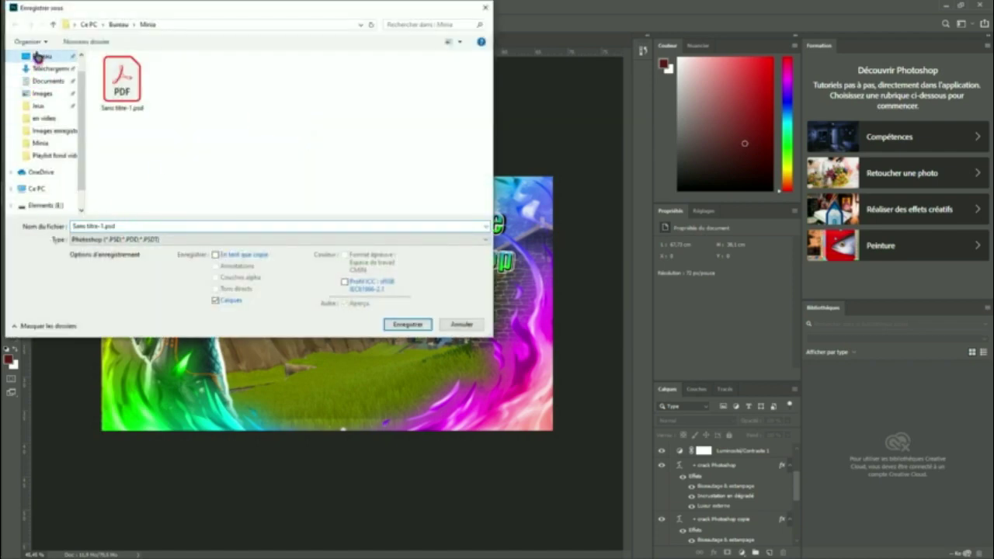
pyautogui.click(125, 95)
pyautogui.doubleClick(125, 95)
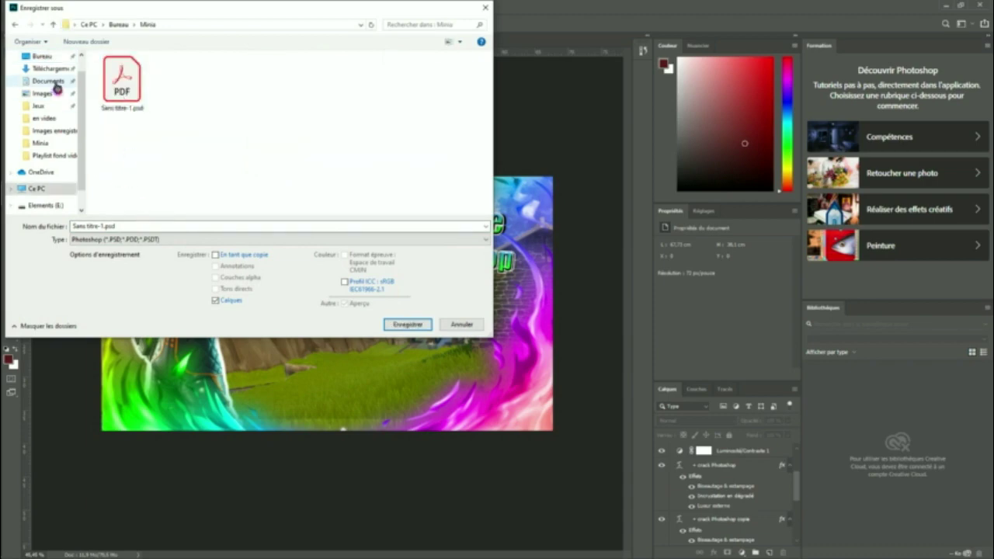
pyautogui.moveTo(121, 225); pyautogui.dragTo(27, 224)
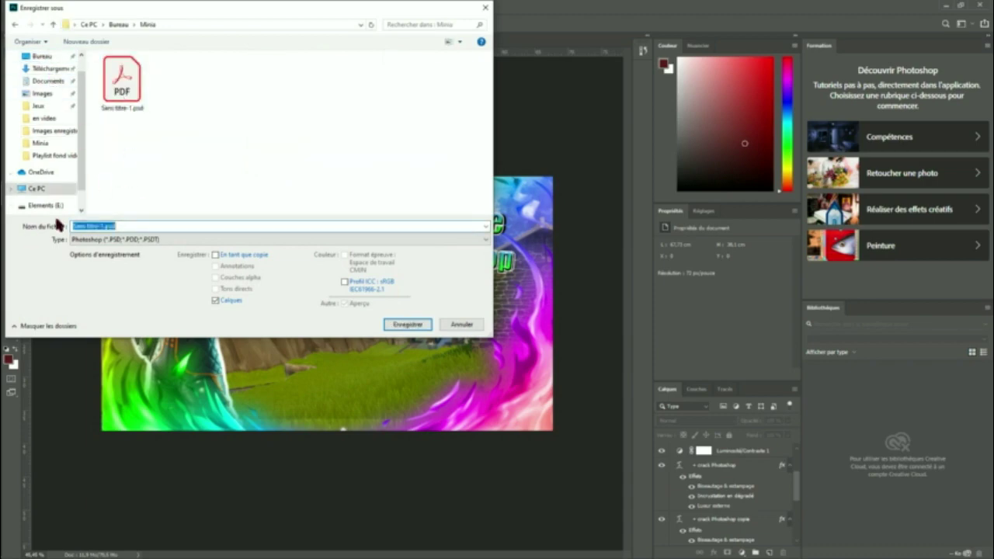
pyautogui.press('BackSpace')
pyautogui.write('miNIATUR')
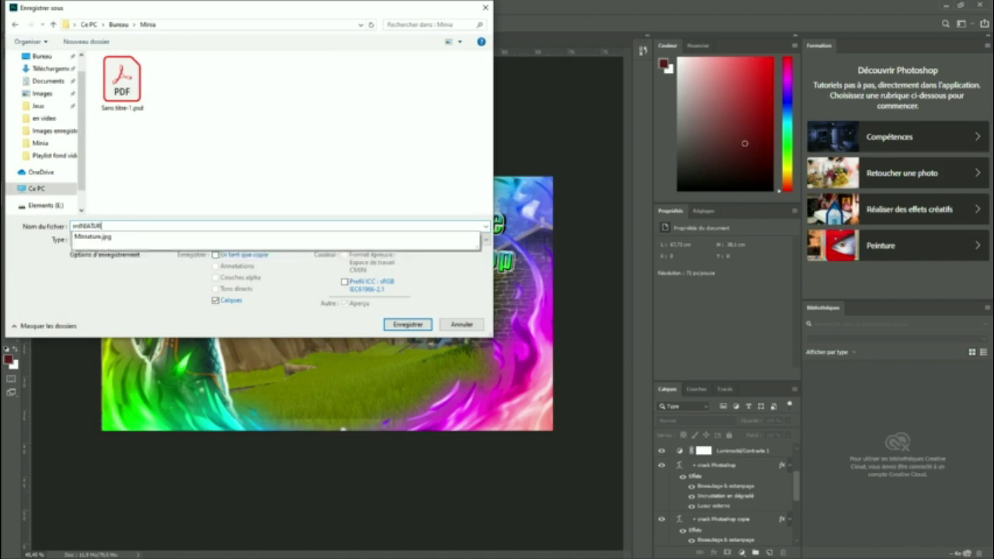
pyautogui.write('E TUTO')
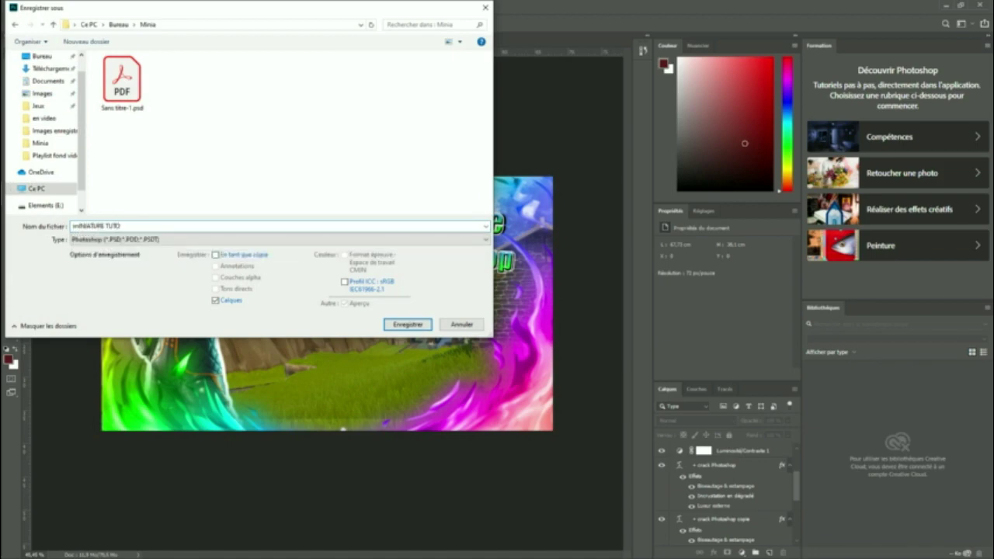
# Save it in JPEG format, keeping Maximum quality
pyautogui.click(116, 239)
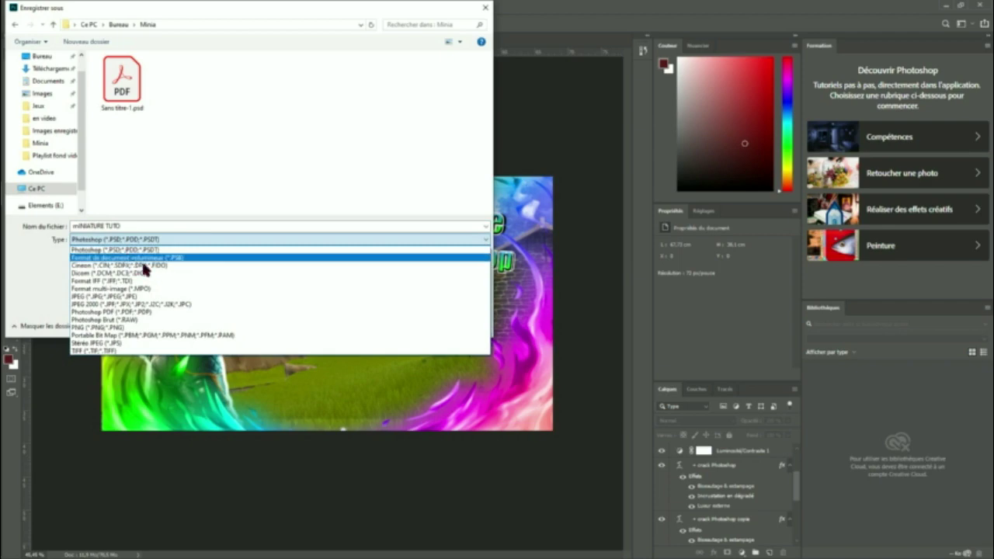
pyautogui.click(133, 300)
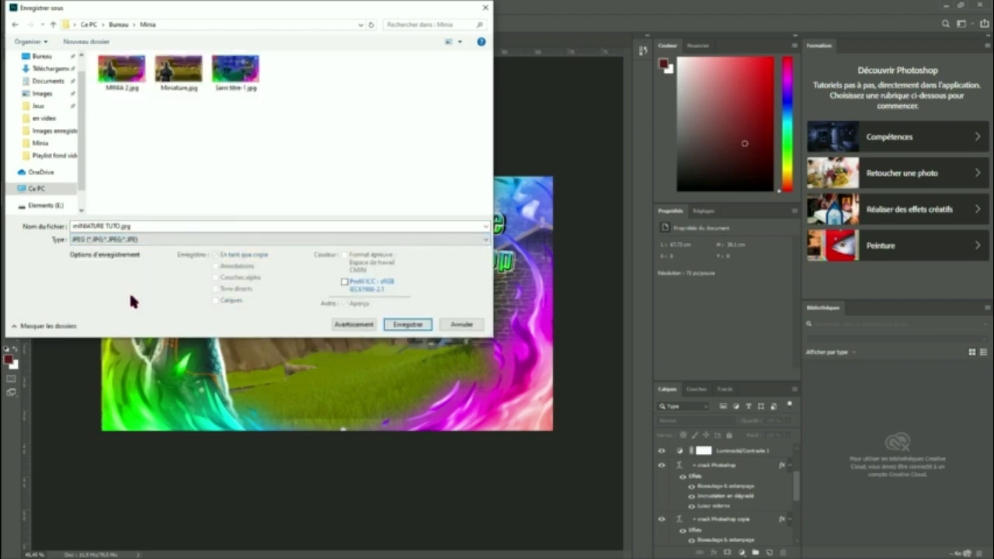
pyautogui.click(408, 326)
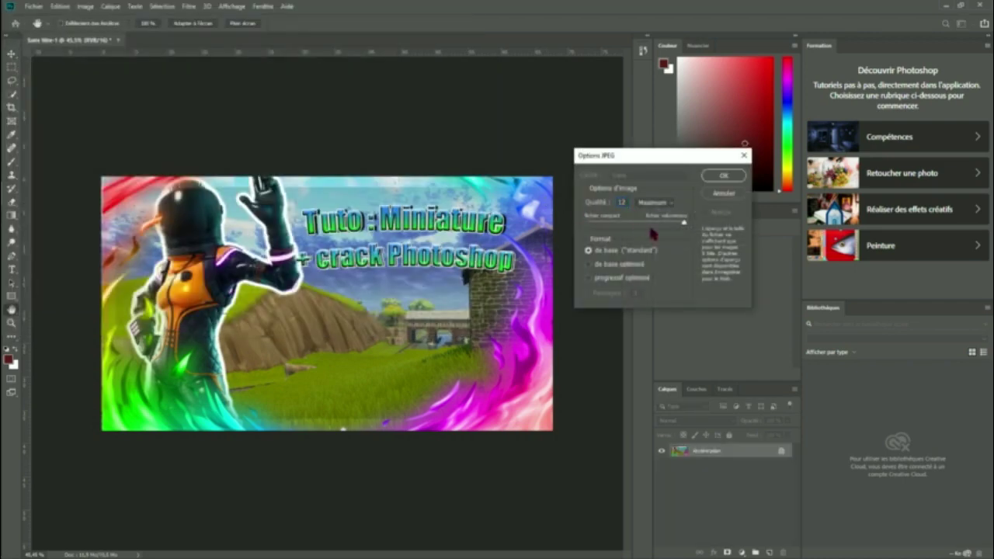
pyautogui.click(661, 203)
pyautogui.click(663, 208)
# Finish the JPEG export, then quit Photoshop without saving the working document
pyautogui.click(721, 179)
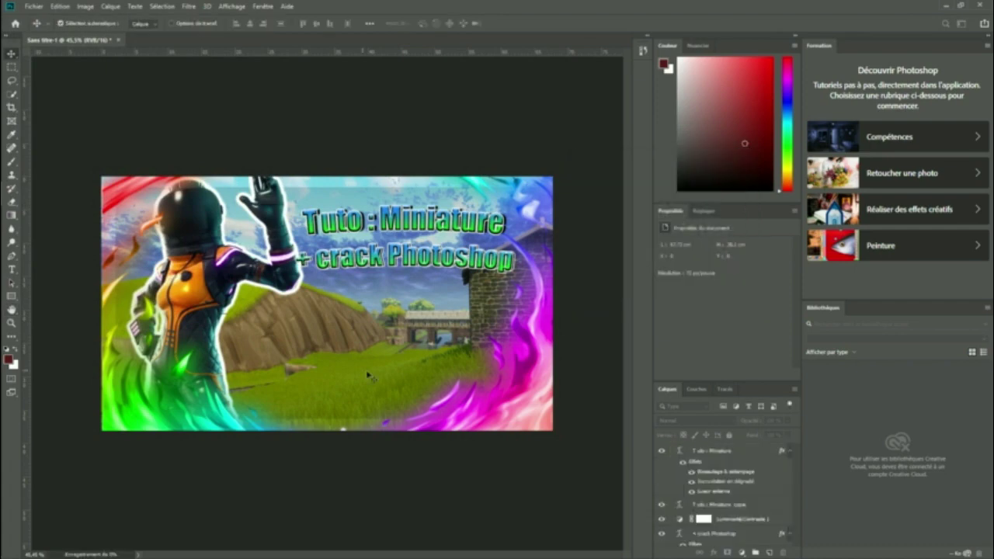
pyautogui.click(34, 6)
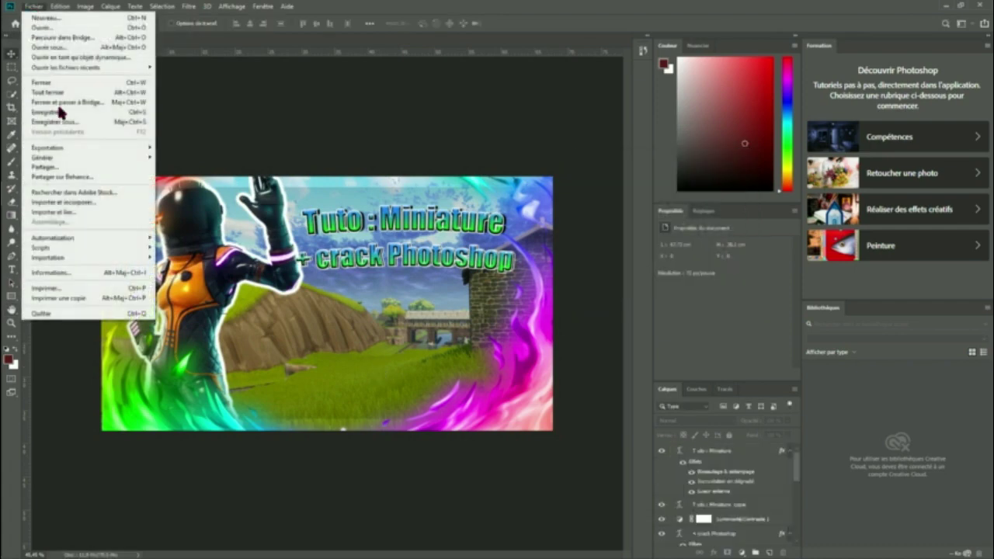
pyautogui.click(62, 124)
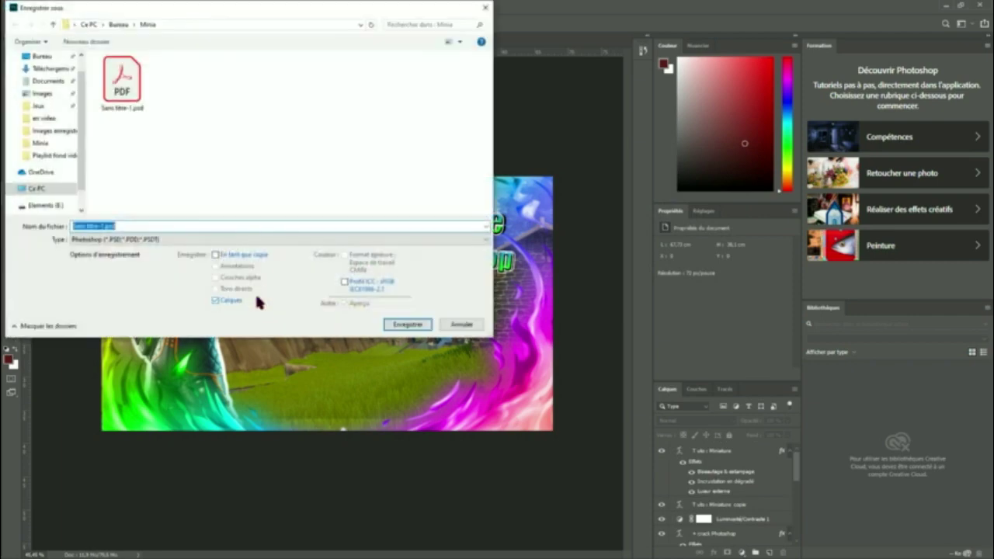
pyautogui.click(485, 8)
pyautogui.click(981, 6)
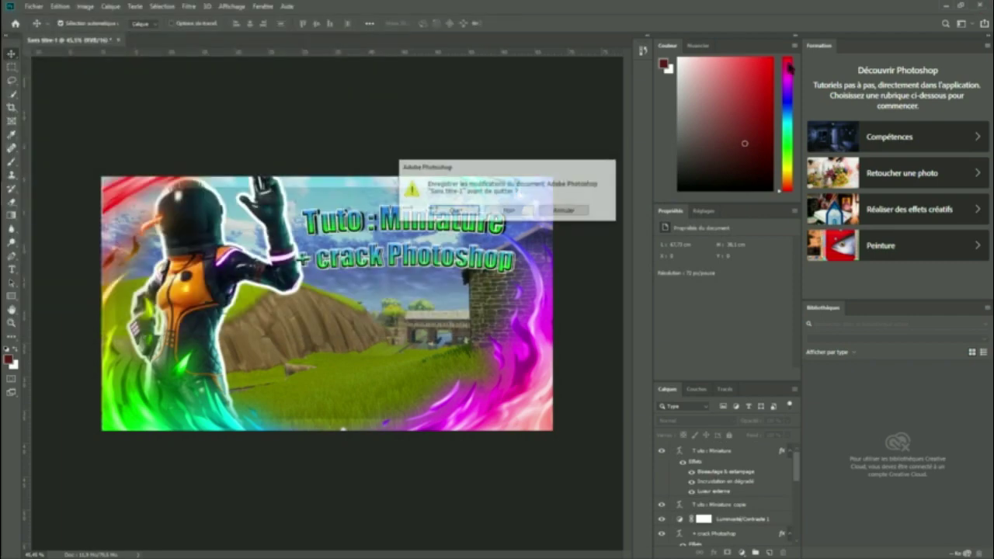
pyautogui.click(504, 211)
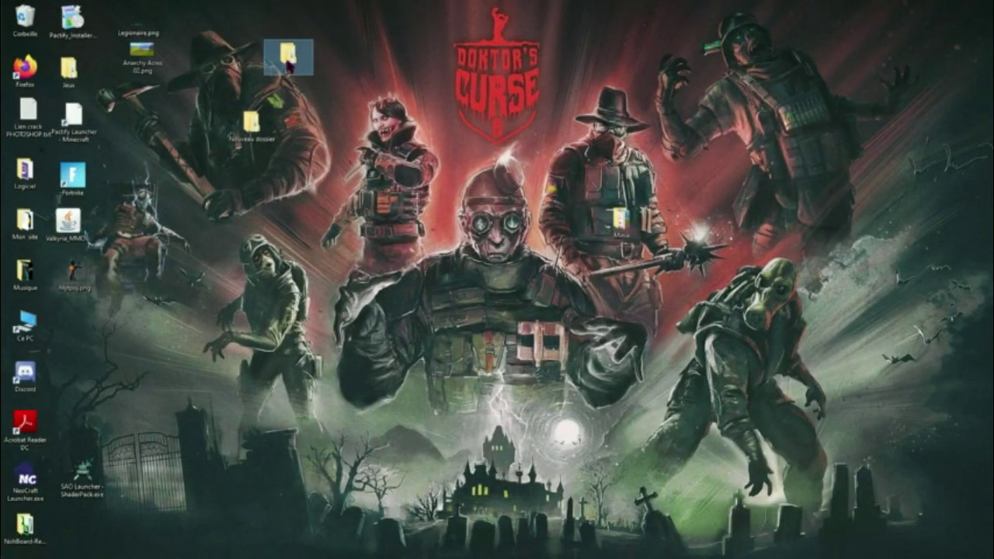
# Preview miNIATURE TUTO.jpg from the Minia folder in Photos, then close it and reposition Explorer
pyautogui.click(489, 38)
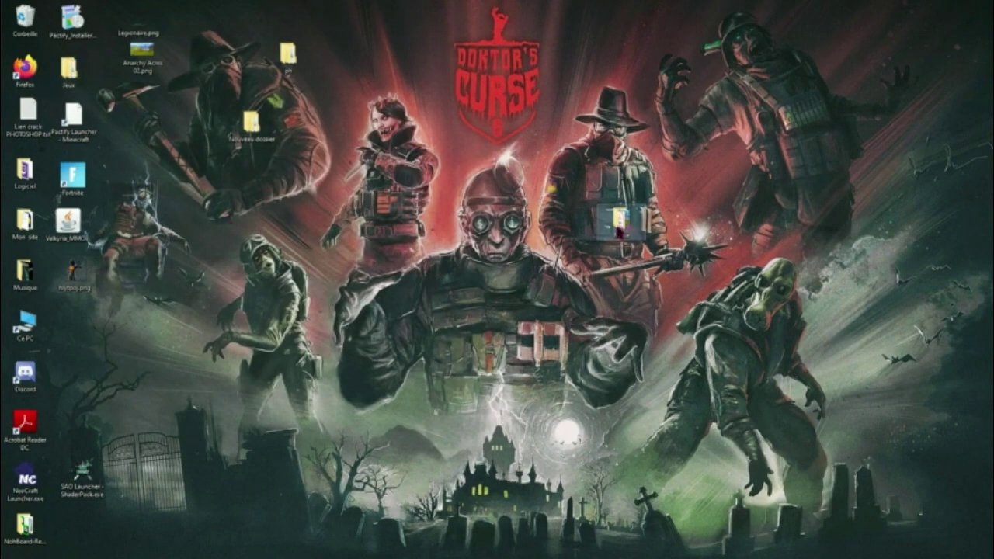
pyautogui.doubleClick(621, 222)
pyautogui.doubleClick(207, 227)
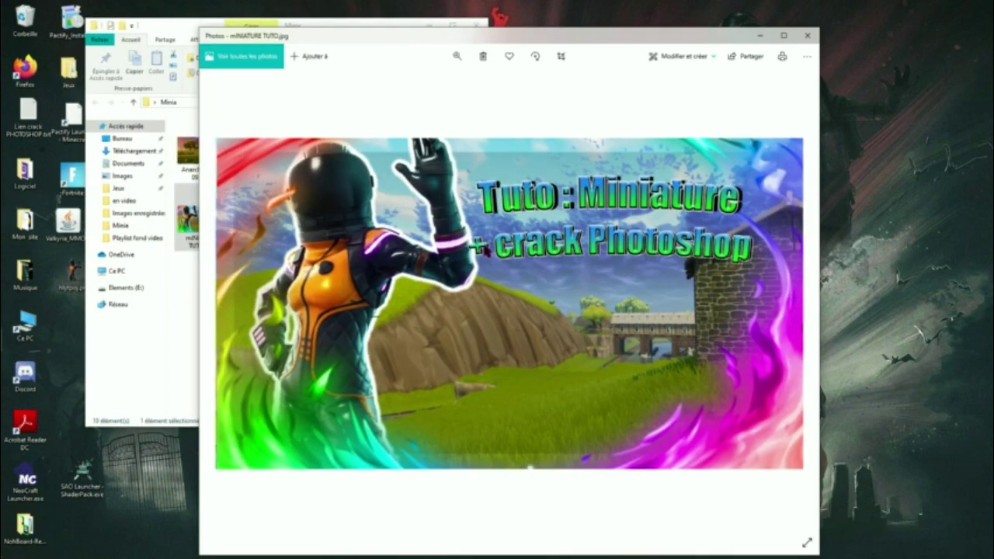
pyautogui.click(807, 43)
pyautogui.click(328, 303)
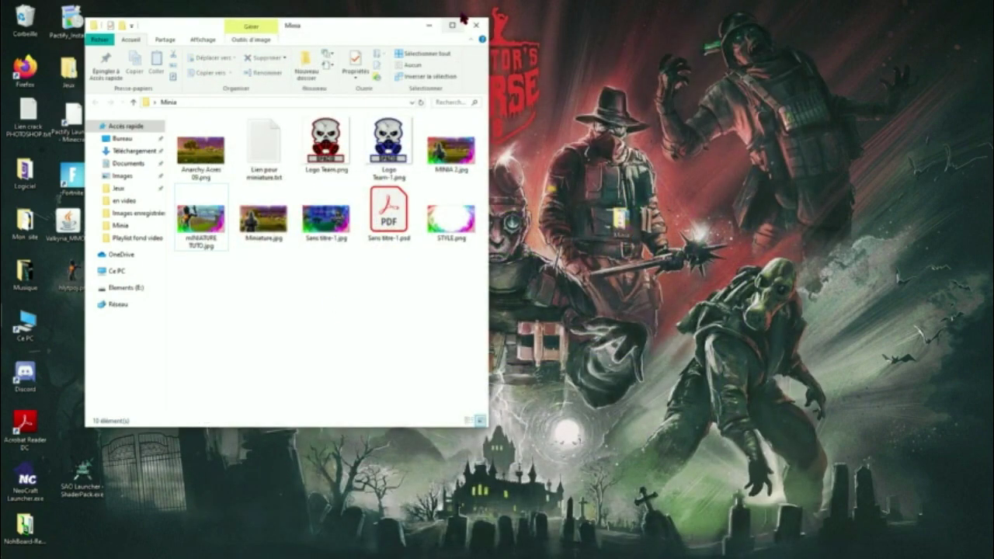
pyautogui.moveTo(388, 23); pyautogui.dragTo(556, 33)
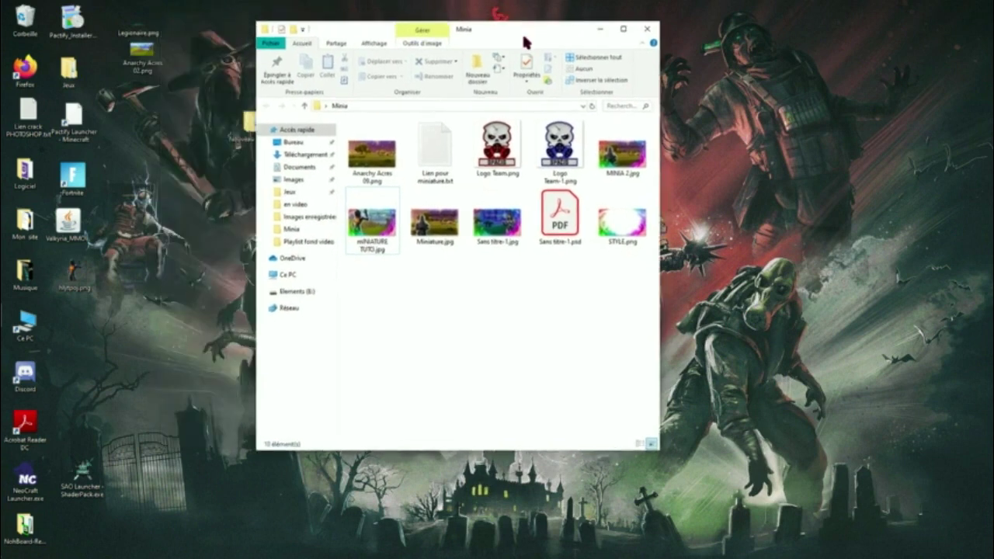